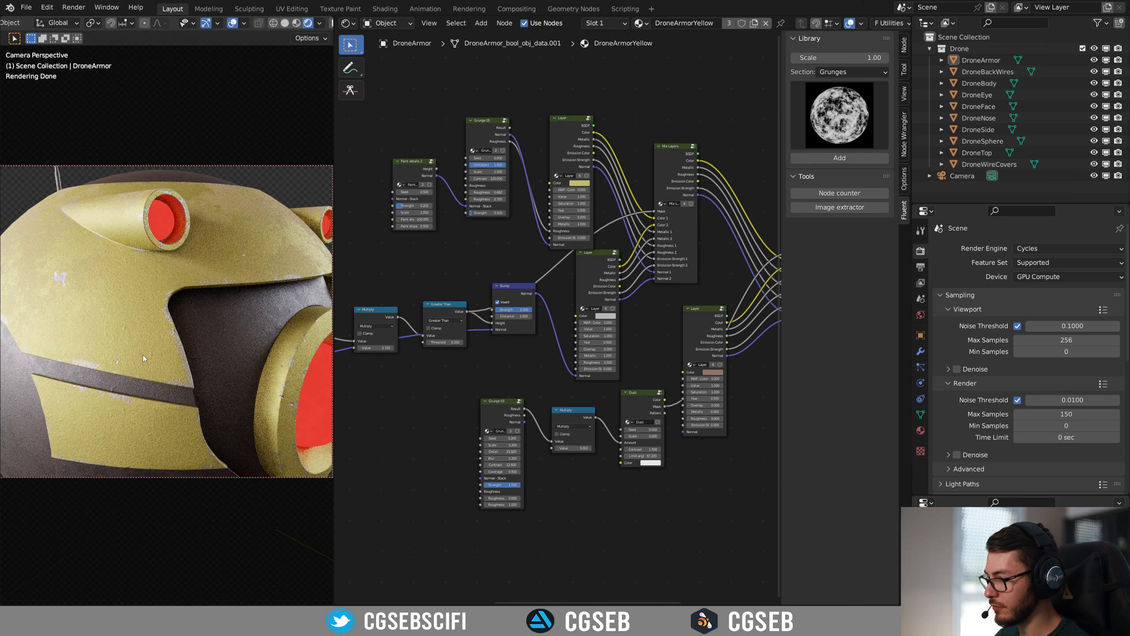
- Delete the existing grunge, mask, layer and mix nodes feeding the Principled BSDF of the DroneArmorYellow material
{"action": "scroll", "coordinate": [144, 340], "scroll_direction": "up", "scroll_amount": 1}
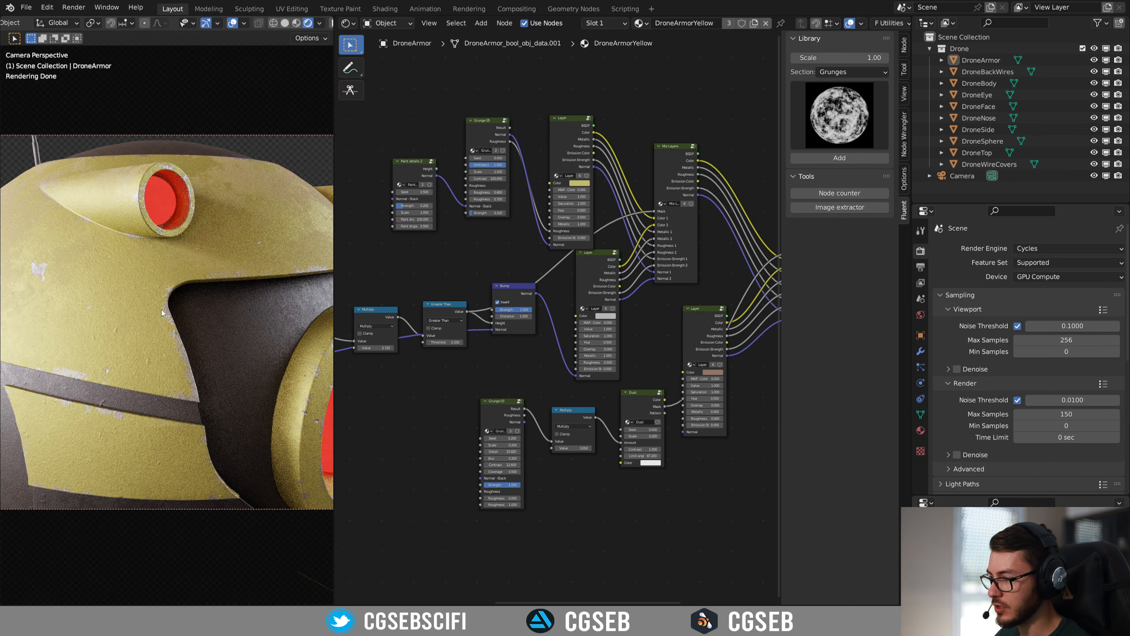
{"action": "mouse_move", "coordinate": [567, 395]}
{"action": "middle_mouse_down"}
{"action": "mouse_move", "coordinate": [480, 378]}
{"action": "mouse_move", "coordinate": [560, 377]}
{"action": "middle_mouse_up"}
{"action": "scroll", "coordinate": [673, 383], "scroll_direction": "down", "scroll_amount": 4}
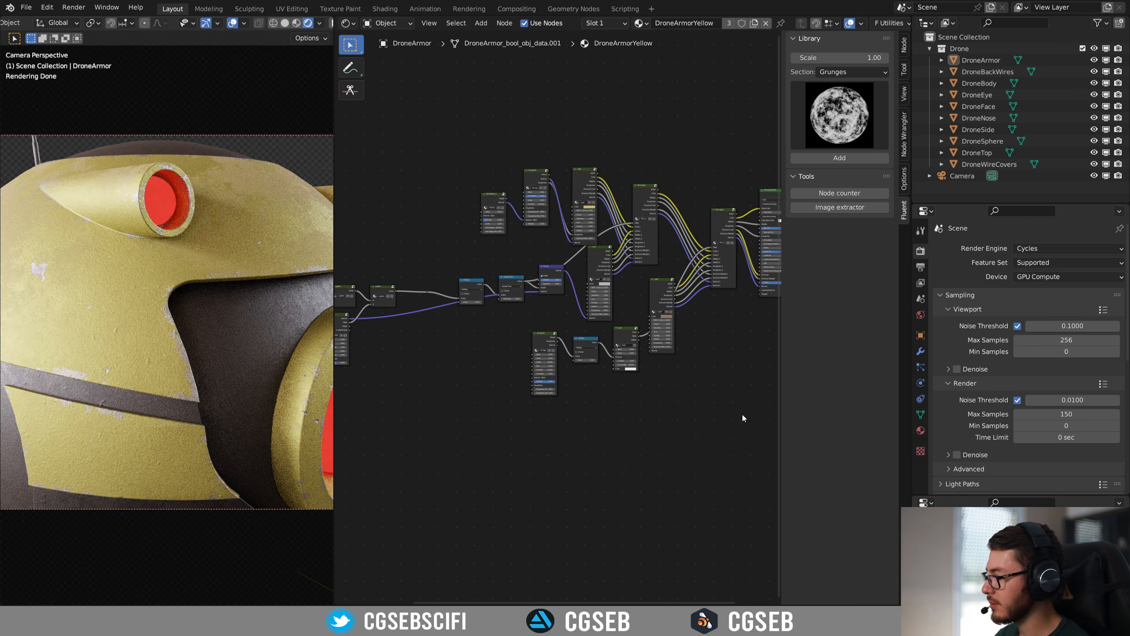
{"action": "left_click_drag", "start_coordinate": [716, 404], "coordinate": [345, 156]}
{"action": "key", "text": "x"}
{"action": "middle_click_drag", "start_coordinate": [475, 353], "coordinate": [558, 367]}
{"action": "key", "text": "x"}
- Add a Fluent 3 layers setup in front of the Principled BSDF
{"action": "middle_click_drag", "start_coordinate": [569, 295], "coordinate": [712, 361]}
{"action": "scroll", "coordinate": [648, 341], "scroll_direction": "up", "scroll_amount": 5}
{"action": "scroll", "coordinate": [648, 340], "scroll_direction": "up", "scroll_amount": 3}
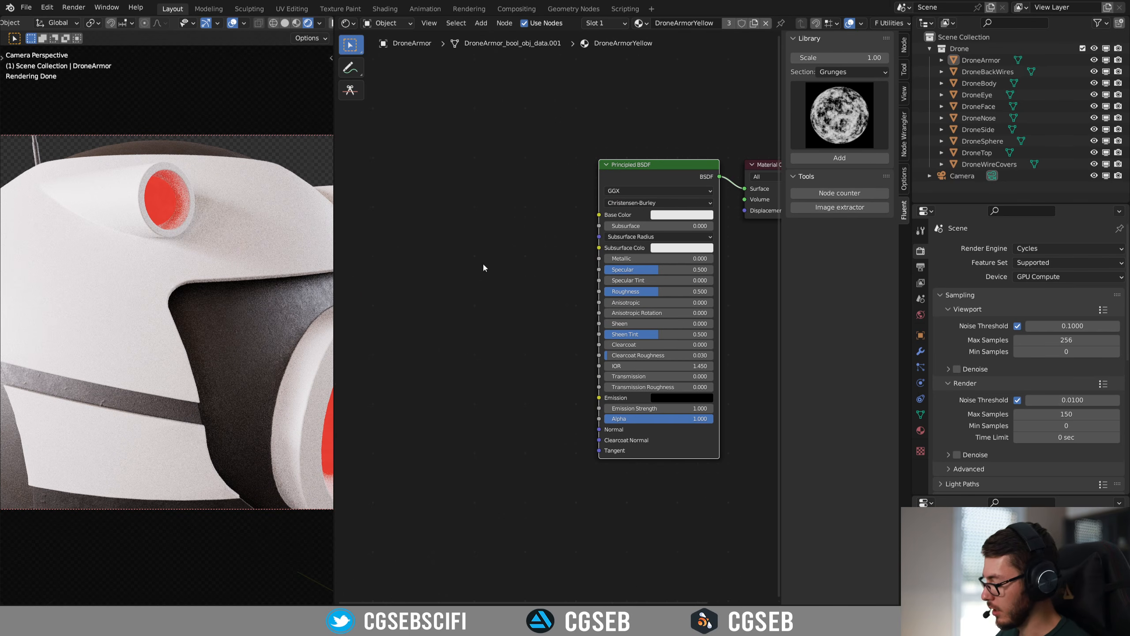
{"action": "middle_click_drag", "start_coordinate": [482, 261], "coordinate": [550, 255]}
{"action": "key", "text": "f"}
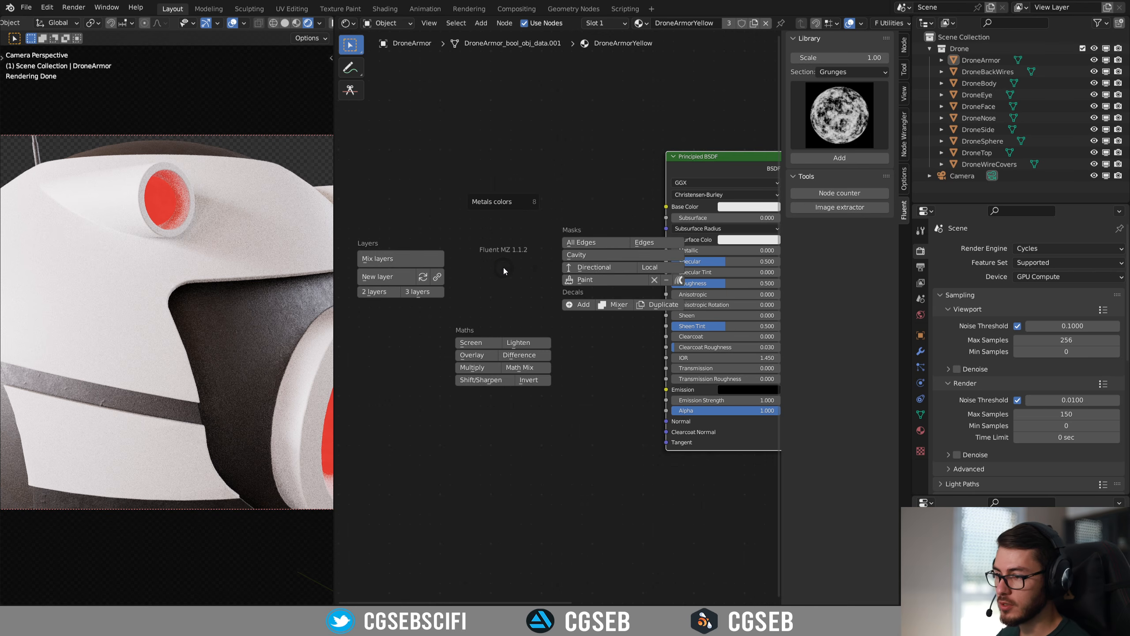
{"action": "left_click", "coordinate": [413, 292]}
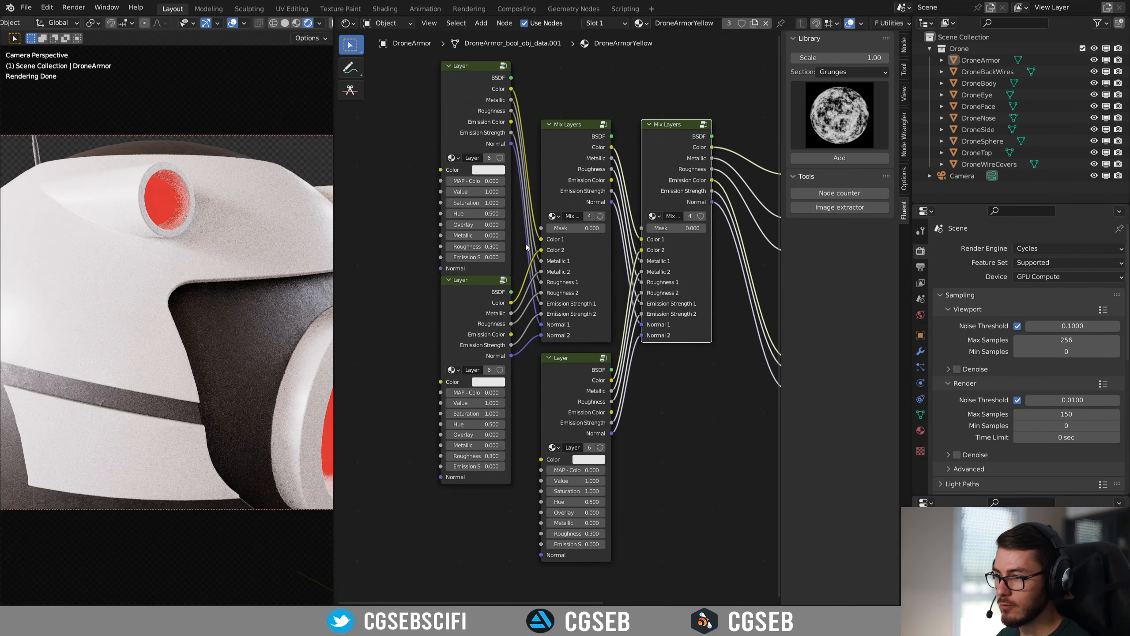
- Set the first Layer node's Metallic value to 1.000
{"action": "scroll", "coordinate": [490, 258], "scroll_direction": "down", "scroll_amount": 2}
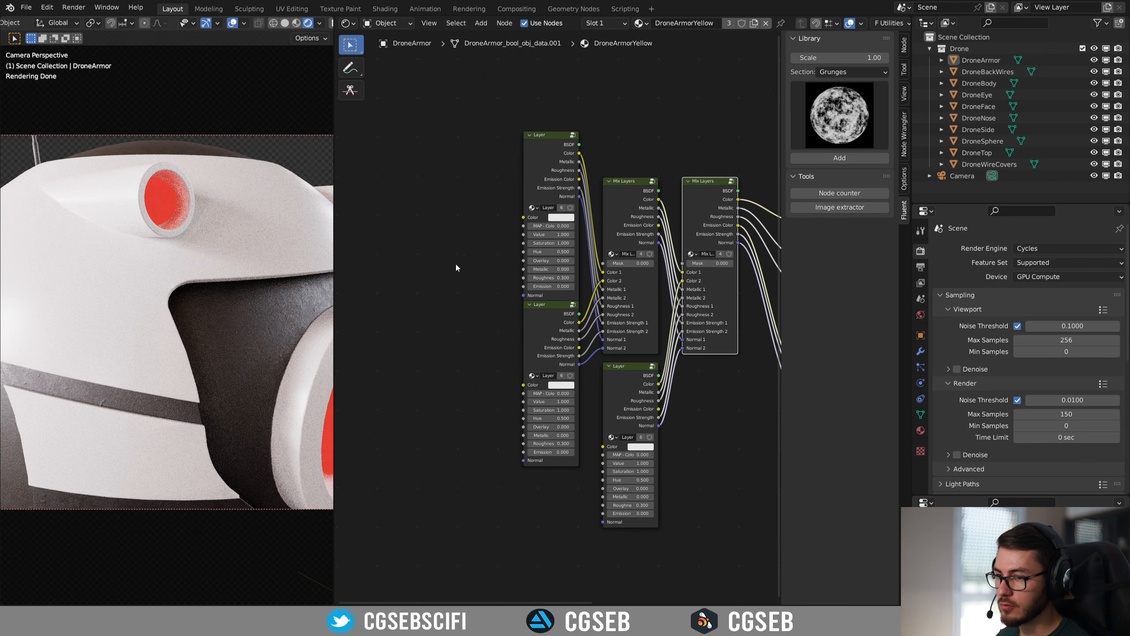
{"action": "left_click", "coordinate": [534, 173]}
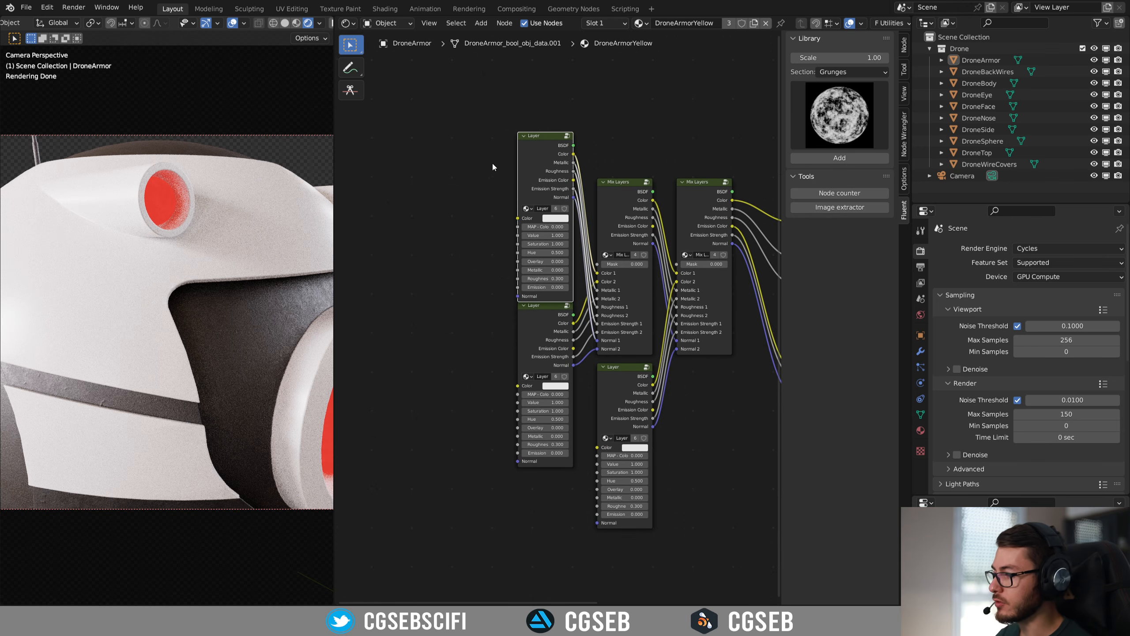
{"action": "scroll", "coordinate": [486, 168], "scroll_direction": "up", "scroll_amount": 1}
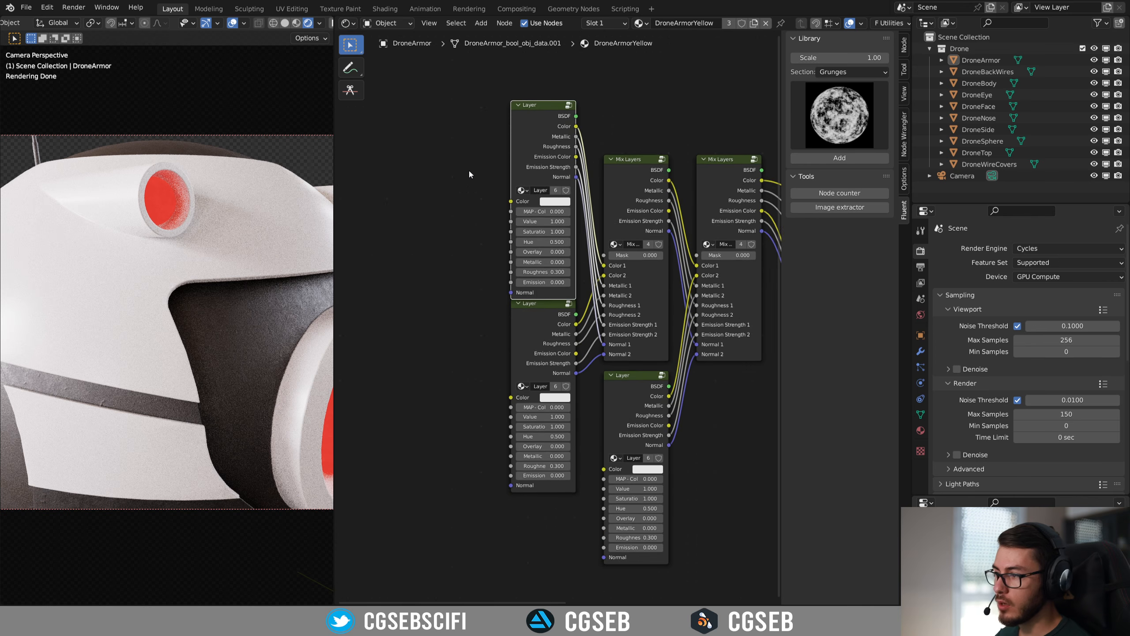
{"action": "middle_click_drag", "start_coordinate": [434, 158], "coordinate": [439, 221]}
{"action": "scroll", "coordinate": [465, 186], "scroll_direction": "up", "scroll_amount": 2}
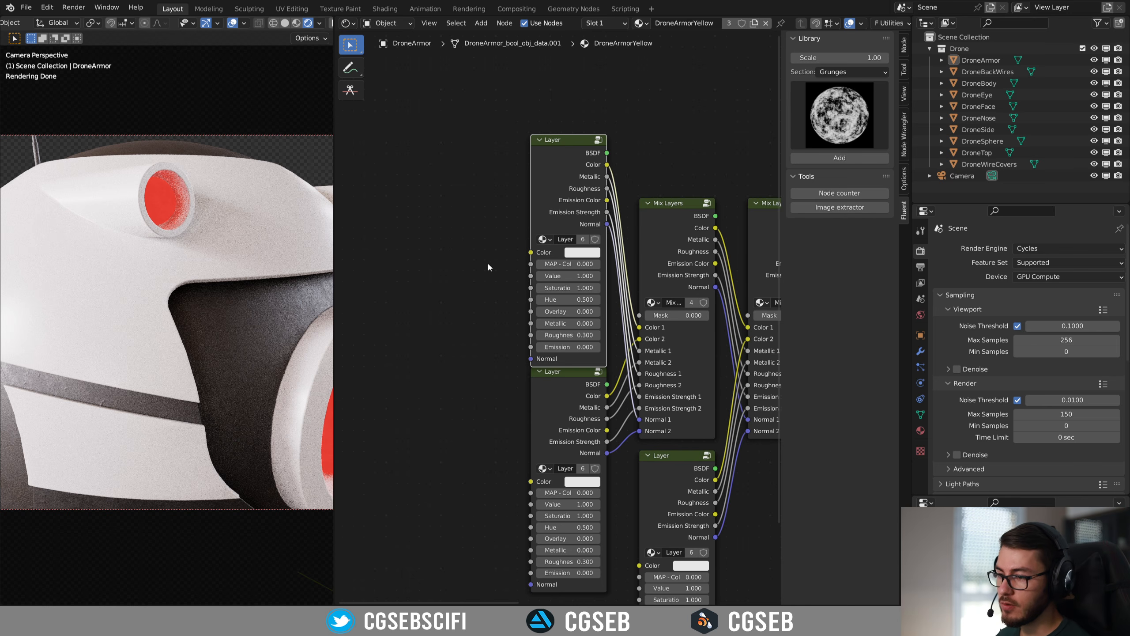
{"action": "scroll", "coordinate": [488, 267], "scroll_direction": "up", "scroll_amount": 1}
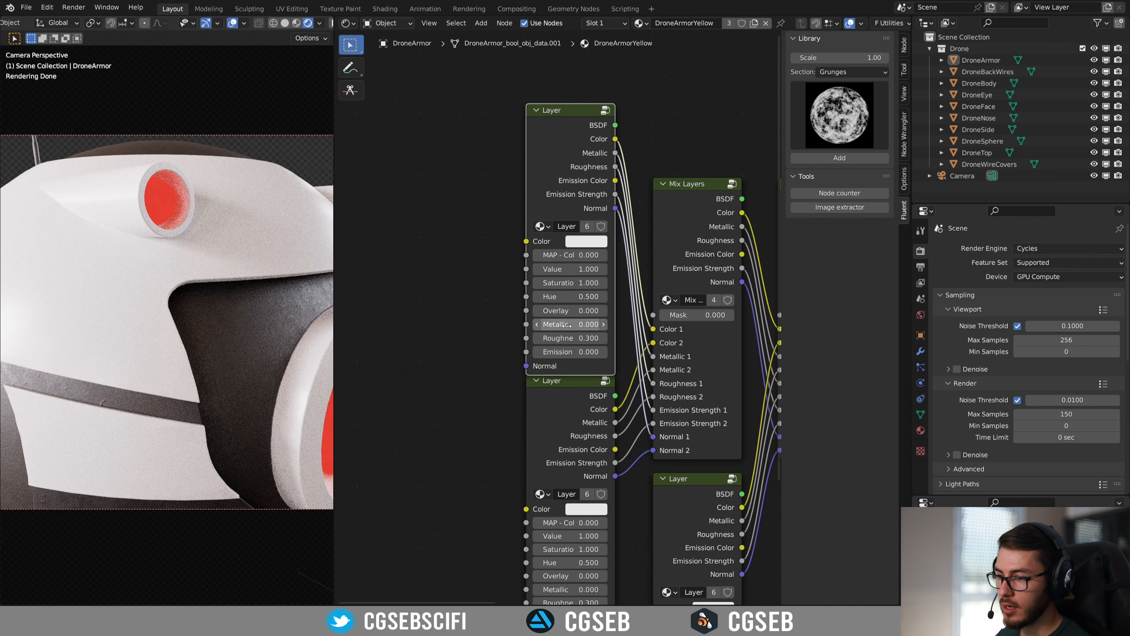
{"action": "left_click_drag", "start_coordinate": [568, 325], "coordinate": [606, 324]}
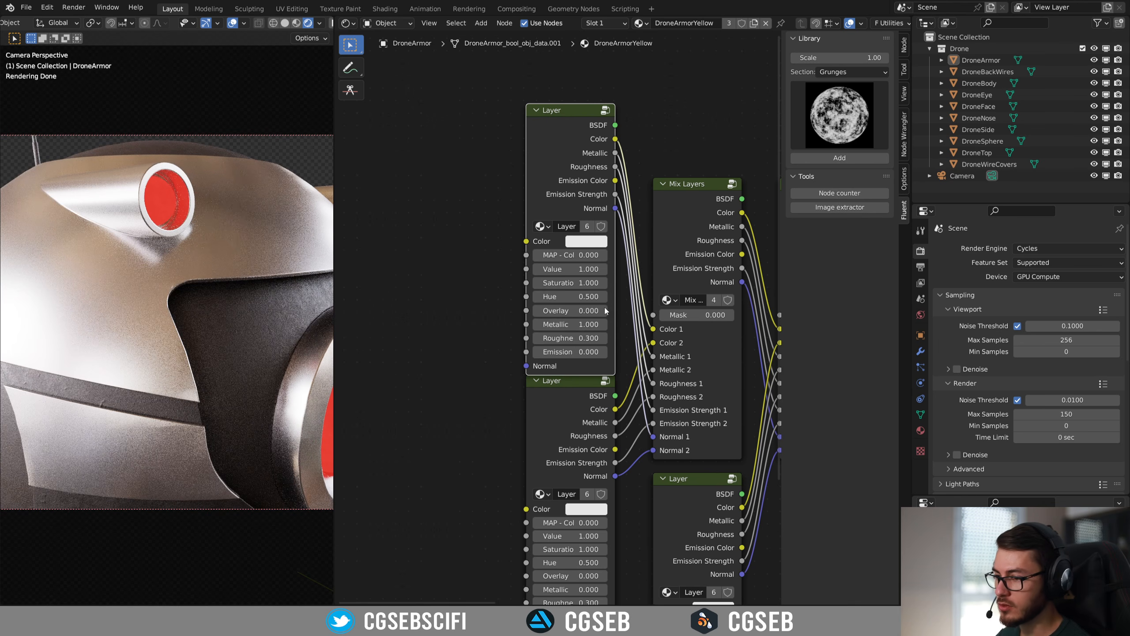
- Change the first Layer node's colour to light green
{"action": "left_click", "coordinate": [577, 239]}
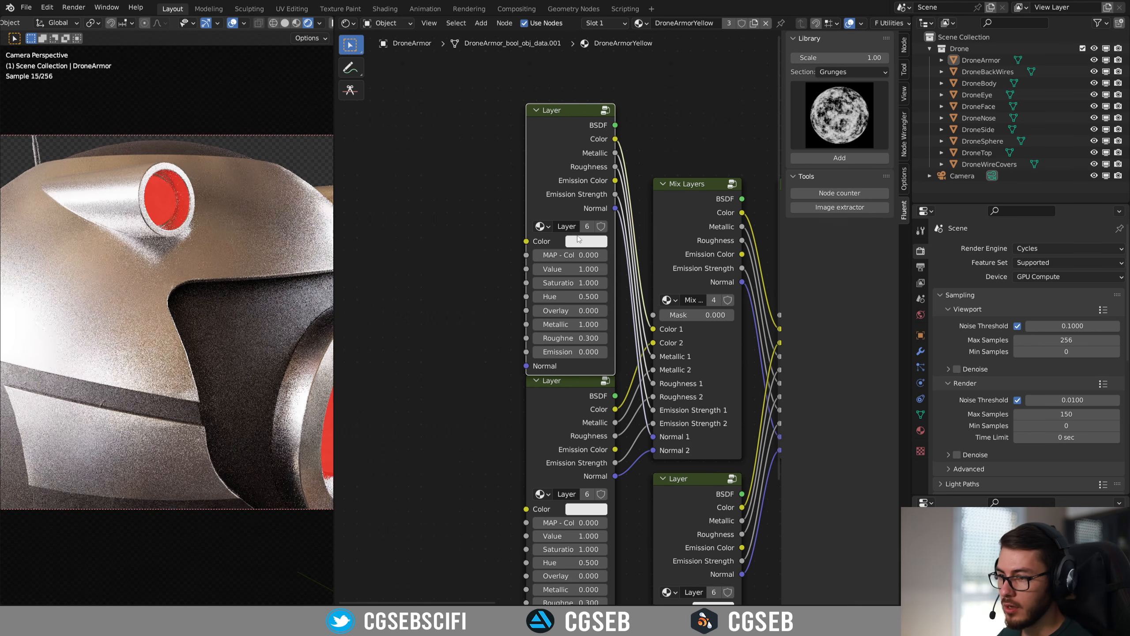
{"action": "left_click", "coordinate": [579, 239]}
{"action": "left_click_drag", "start_coordinate": [609, 99], "coordinate": [606, 99]}
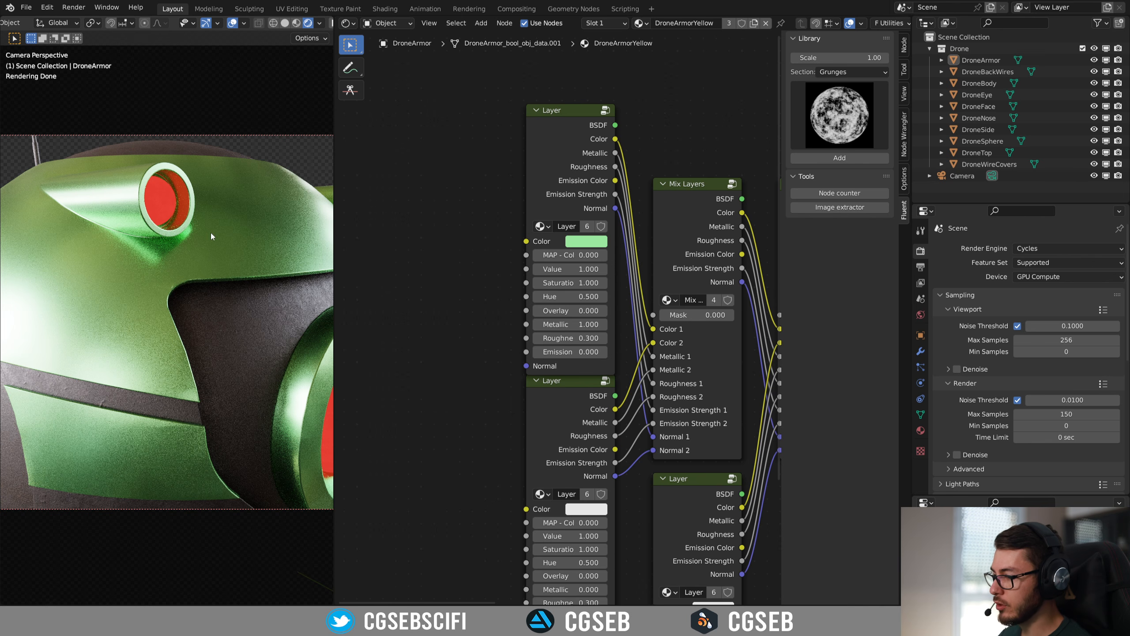
{"action": "middle_click_drag", "start_coordinate": [120, 297], "coordinate": [213, 251], "text": "shift"}
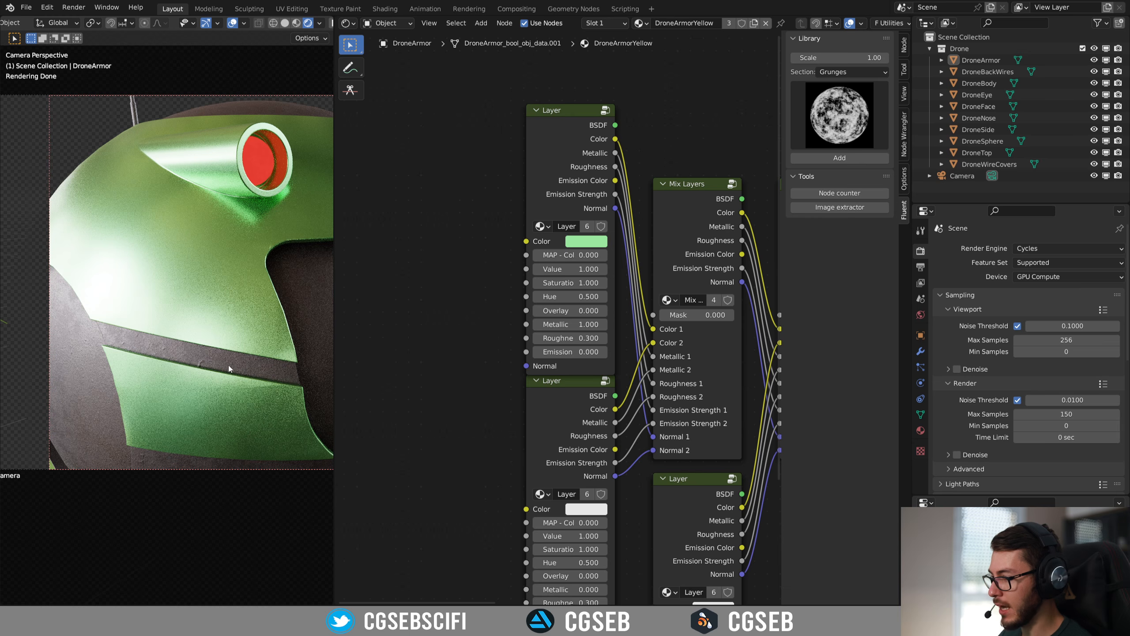
{"action": "middle_click_drag", "start_coordinate": [247, 280], "coordinate": [178, 298], "text": "shift"}
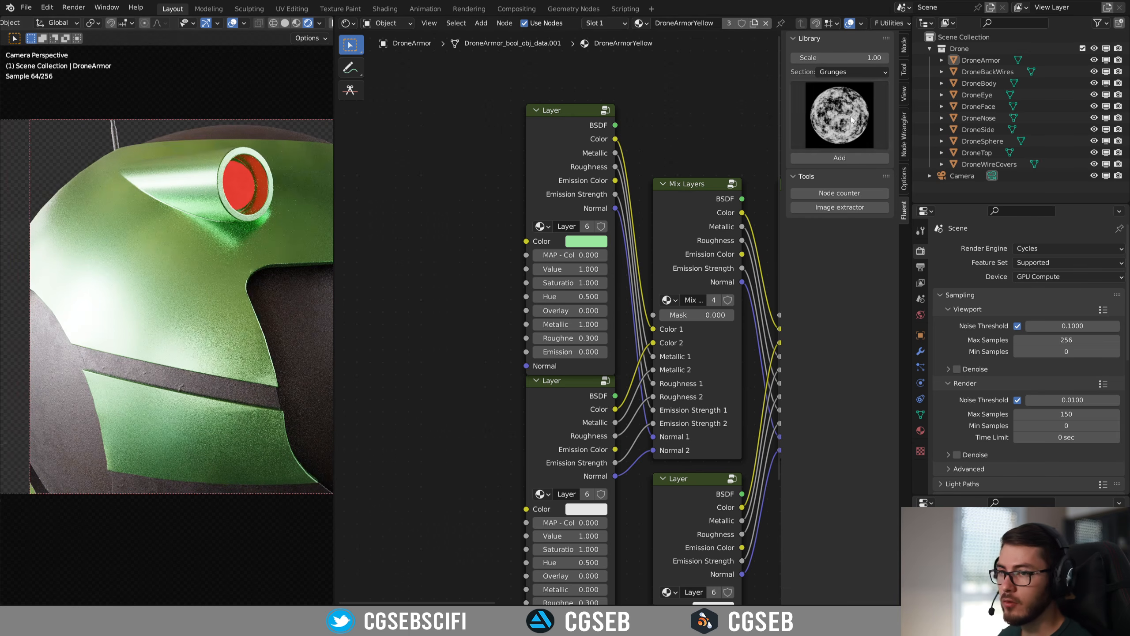
- Add a Grunge 05 node from the Grunges library section and connect its Roughness output to the first layer's Roughness input
{"action": "left_click", "coordinate": [834, 73]}
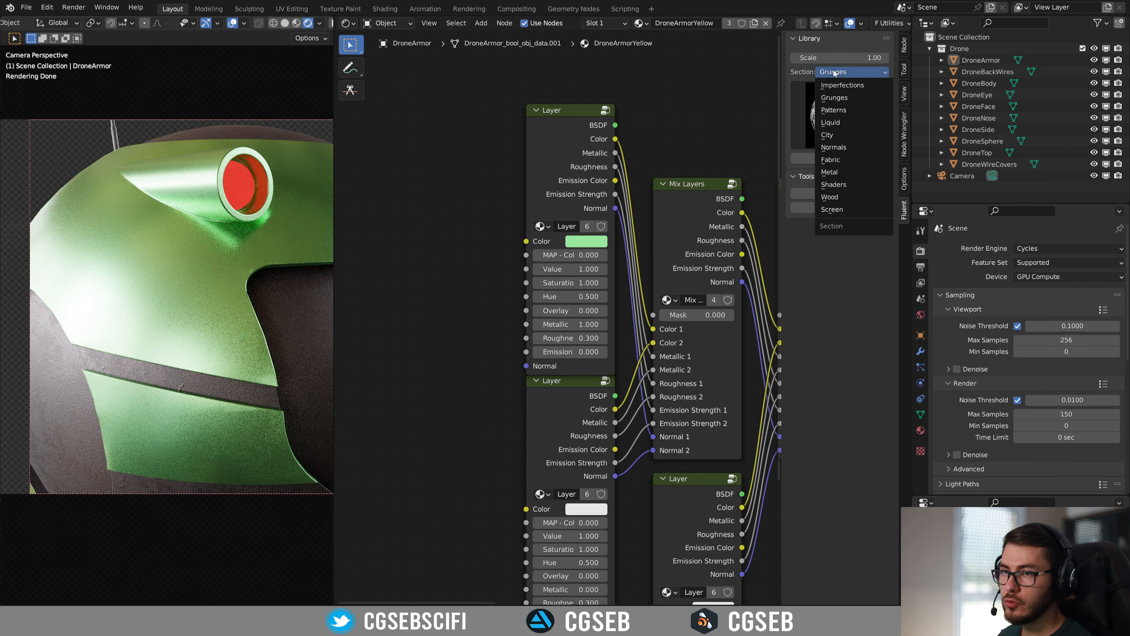
{"action": "left_click", "coordinate": [843, 98]}
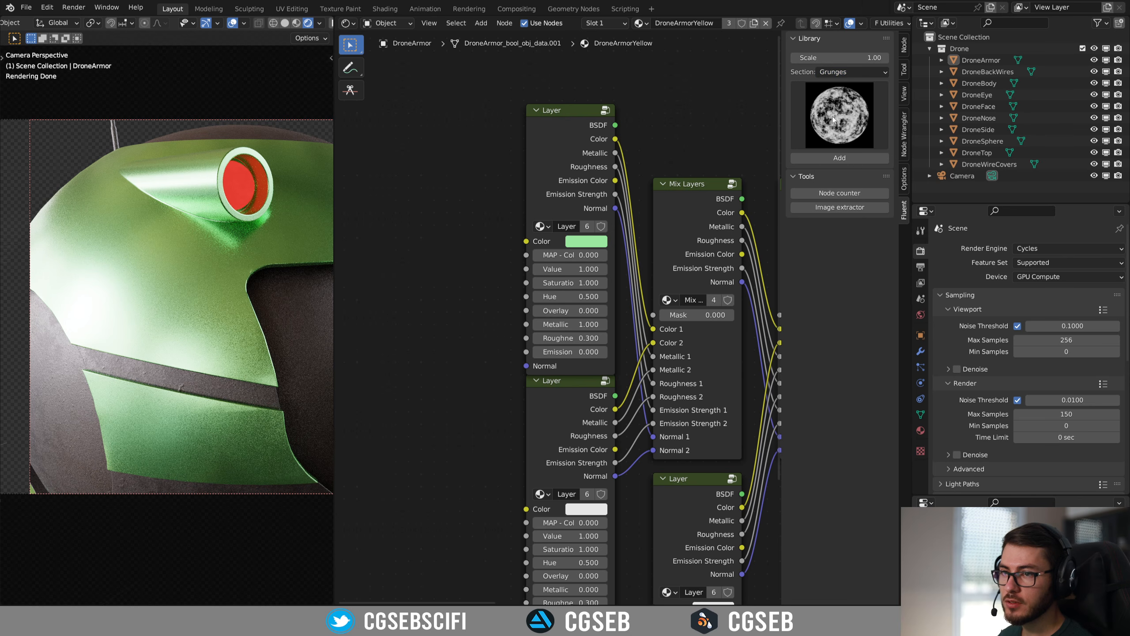
{"action": "left_click", "coordinate": [831, 116]}
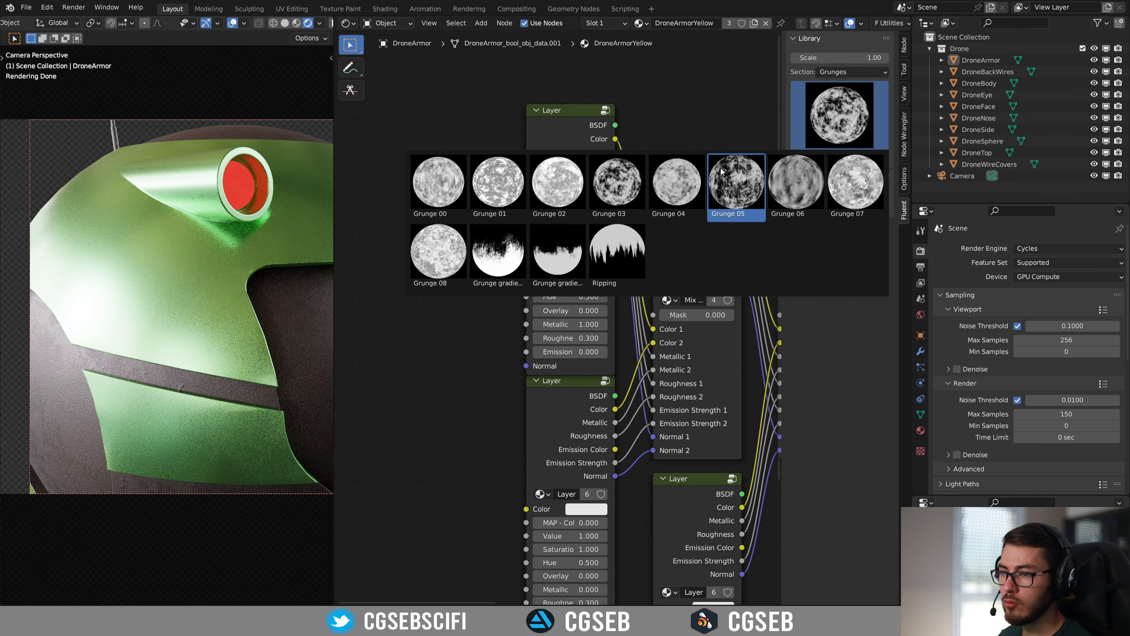
{"action": "left_click", "coordinate": [736, 180]}
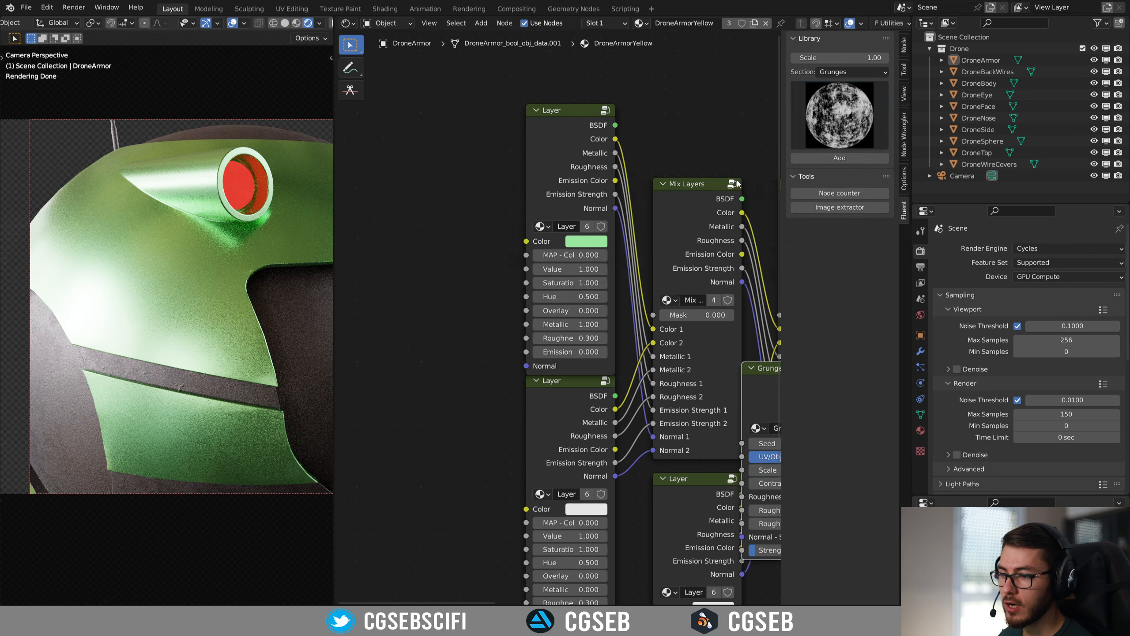
{"action": "scroll", "coordinate": [645, 312], "scroll_direction": "down", "scroll_amount": 2}
{"action": "left_click", "coordinate": [840, 158]}
{"action": "scroll", "coordinate": [458, 236], "scroll_direction": "up", "scroll_amount": 5}
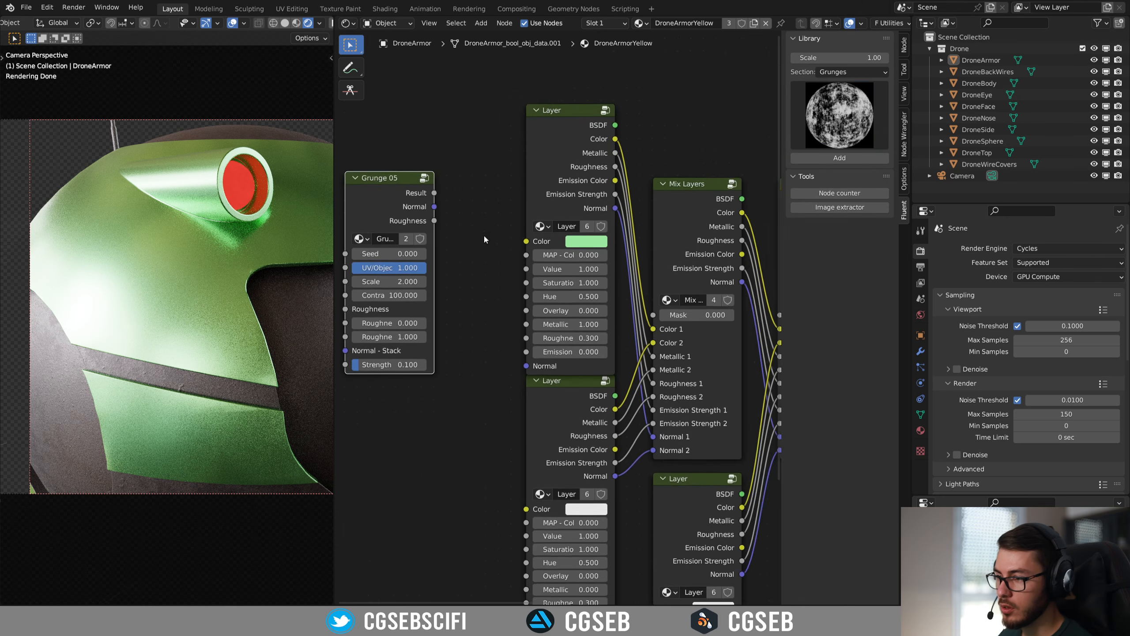
{"action": "middle_click_drag", "start_coordinate": [473, 232], "coordinate": [533, 238]}
{"action": "left_click_drag", "start_coordinate": [497, 230], "coordinate": [592, 346]}
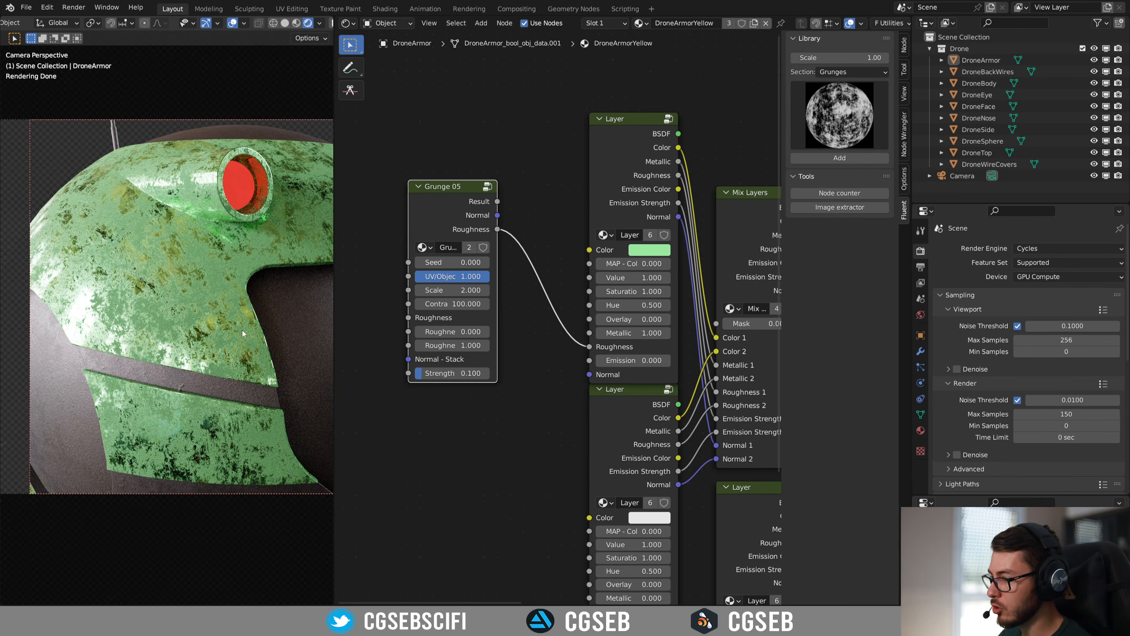
- Set the Grunge 05 node's two roughness values to 0.6 and 0.7
{"action": "scroll", "coordinate": [493, 357], "scroll_direction": "up", "scroll_amount": 3}
{"action": "middle_click_drag", "start_coordinate": [497, 361], "coordinate": [604, 349]}
{"action": "scroll", "coordinate": [598, 345], "scroll_direction": "up", "scroll_amount": 1}
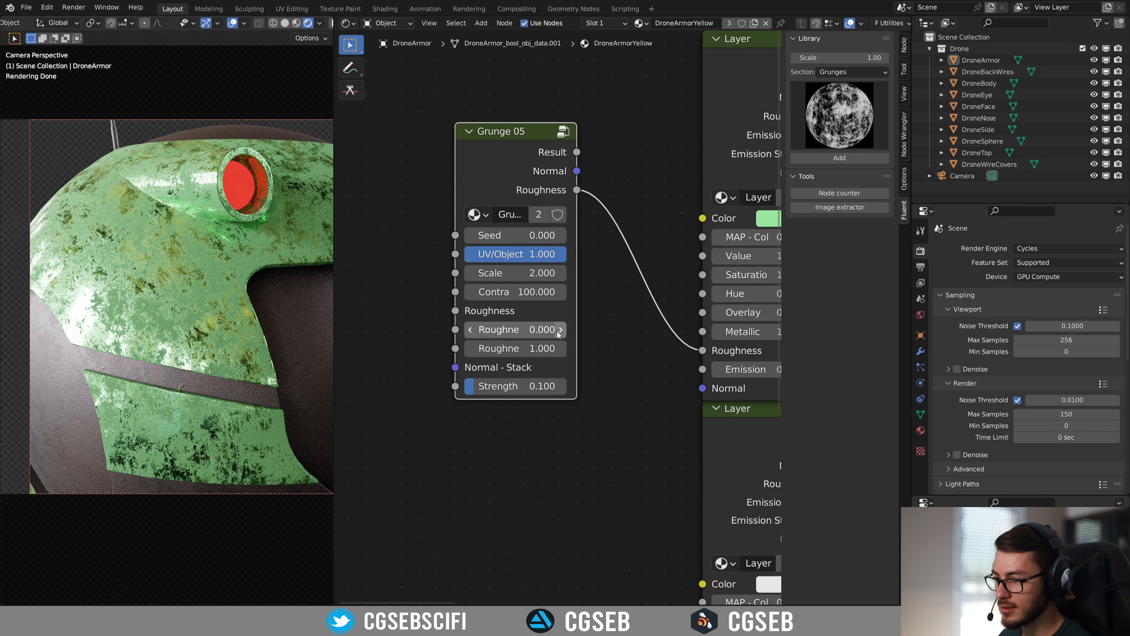
{"action": "left_click", "coordinate": [517, 335]}
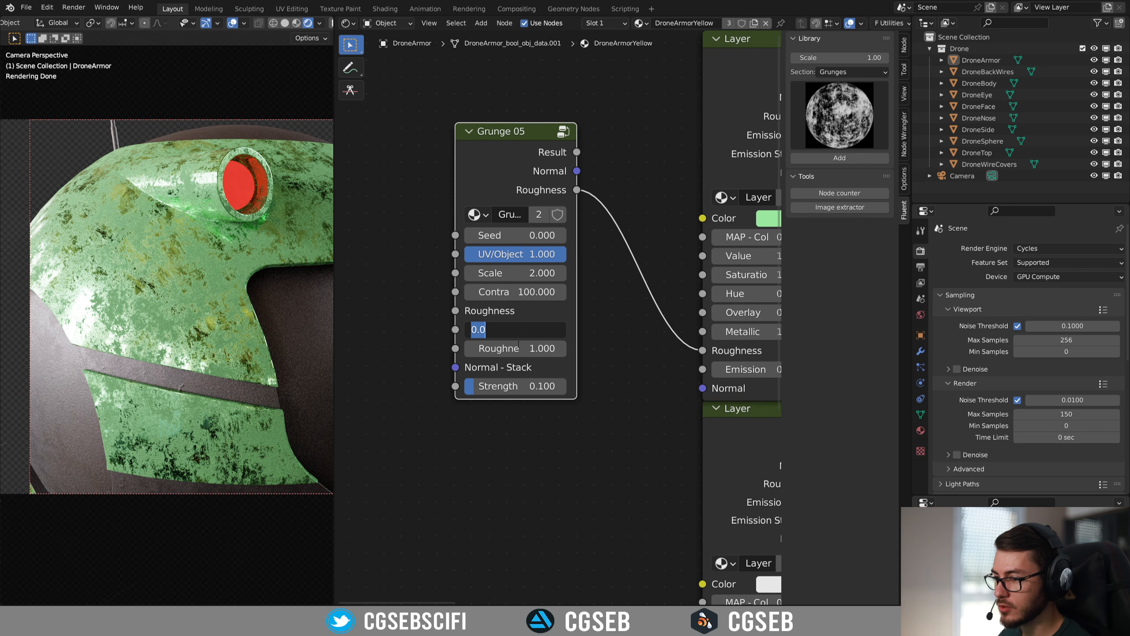
{"action": "key", "text": "Return"}
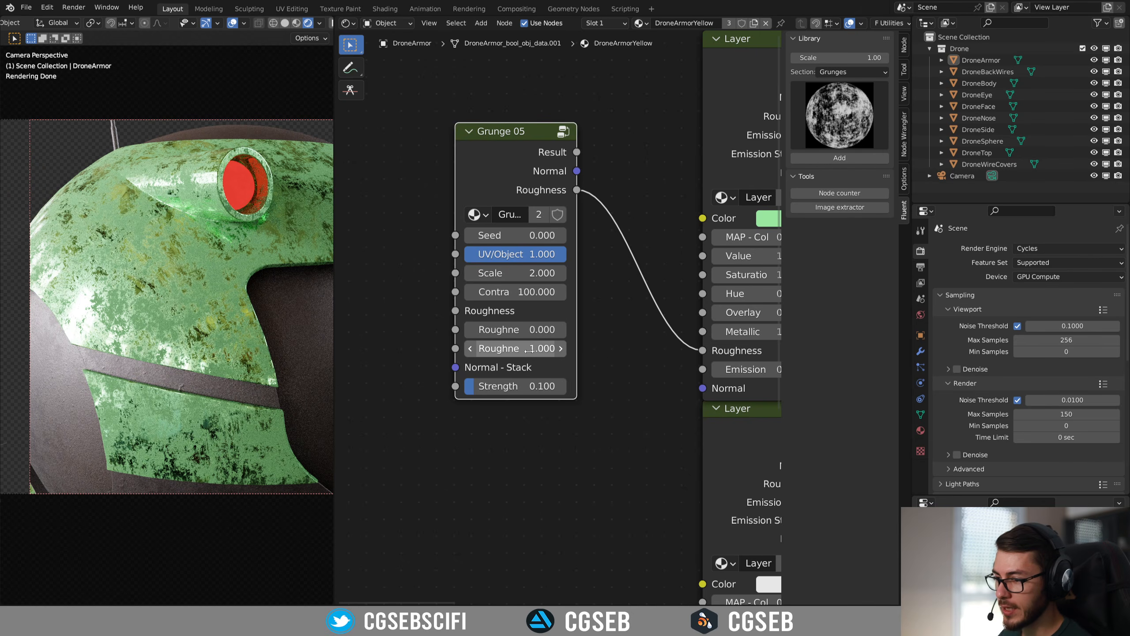
{"action": "left_click", "coordinate": [495, 331]}
{"action": "type", "text": "0.0"}
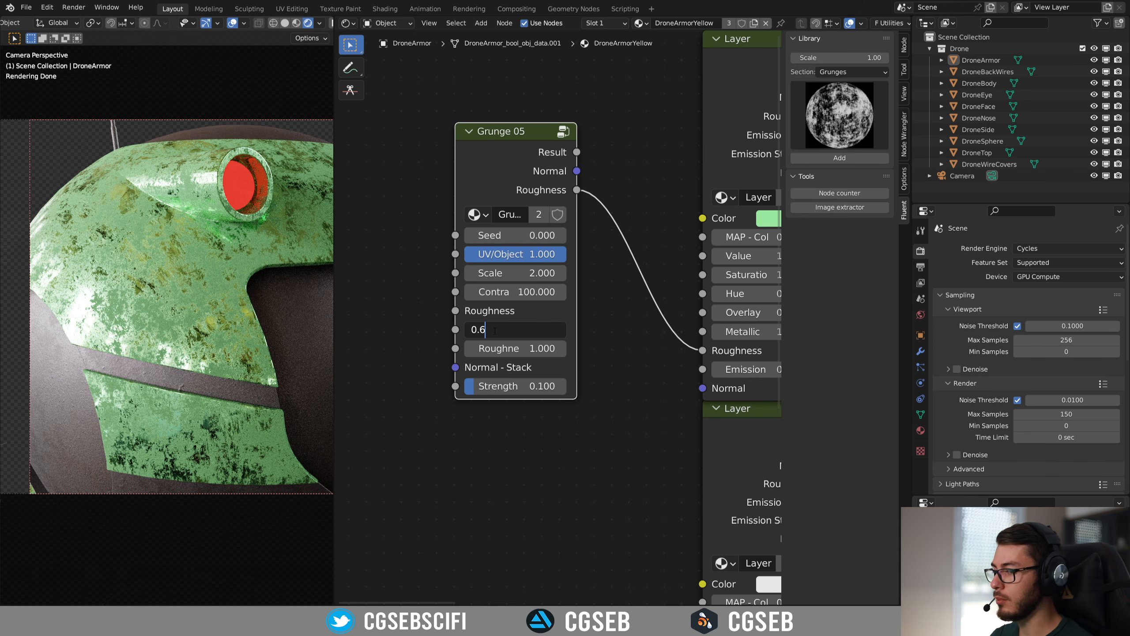
{"action": "key", "text": "Return"}
{"action": "left_click", "coordinate": [536, 346]}
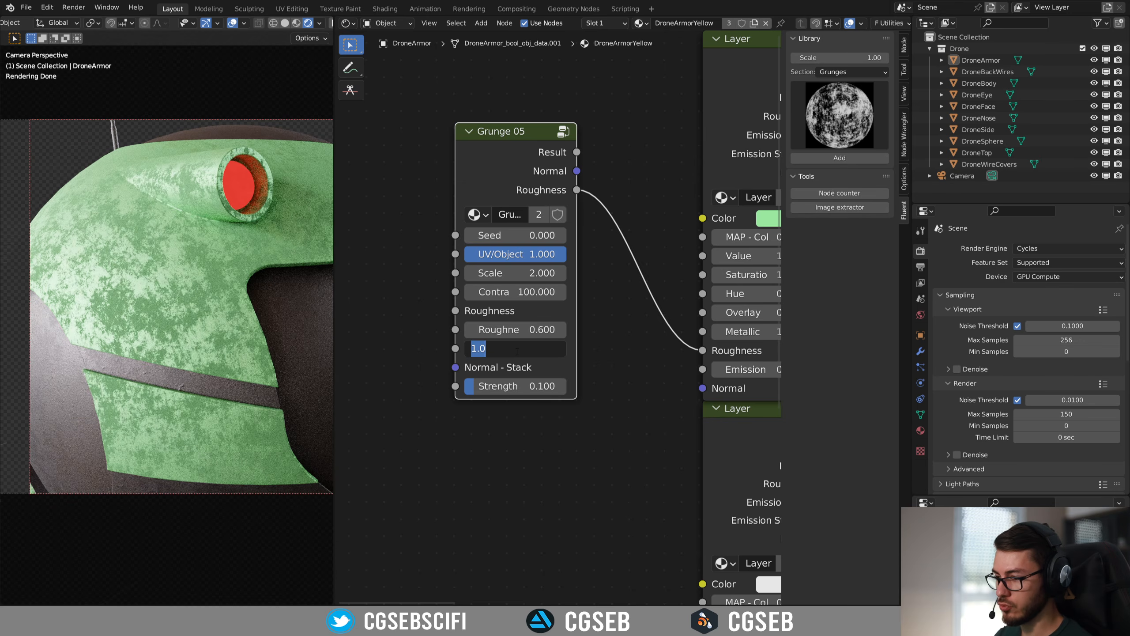
{"action": "type", "text": ".7"}
{"action": "key", "text": "Return"}
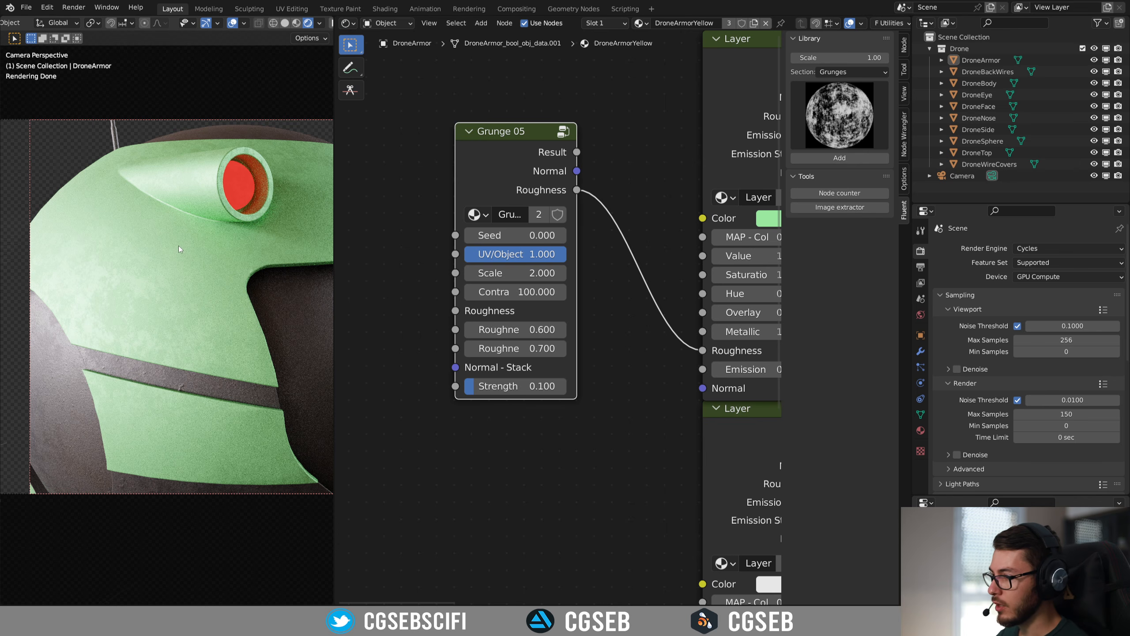
- Examine the green armour's surface finish from around the drone and in the camera view
{"action": "scroll", "coordinate": [176, 248], "scroll_direction": "down", "scroll_amount": 1}
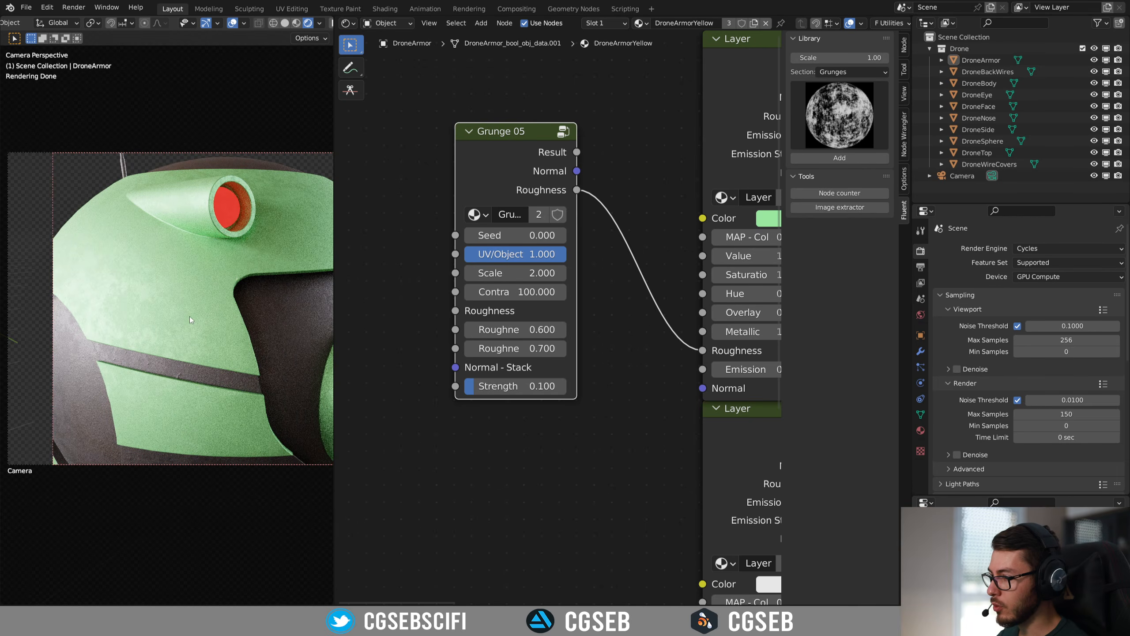
{"action": "mouse_move", "coordinate": [193, 318]}
{"action": "middle_mouse_down"}
{"action": "mouse_move", "coordinate": [220, 320]}
{"action": "mouse_move", "coordinate": [131, 345]}
{"action": "mouse_move", "coordinate": [175, 396]}
{"action": "mouse_move", "coordinate": [242, 300]}
{"action": "mouse_move", "coordinate": [225, 297]}
{"action": "mouse_move", "coordinate": [261, 237]}
{"action": "mouse_move", "coordinate": [313, 282]}
{"action": "middle_mouse_up"}
{"action": "middle_click_drag", "start_coordinate": [201, 289], "coordinate": [11, 264]}
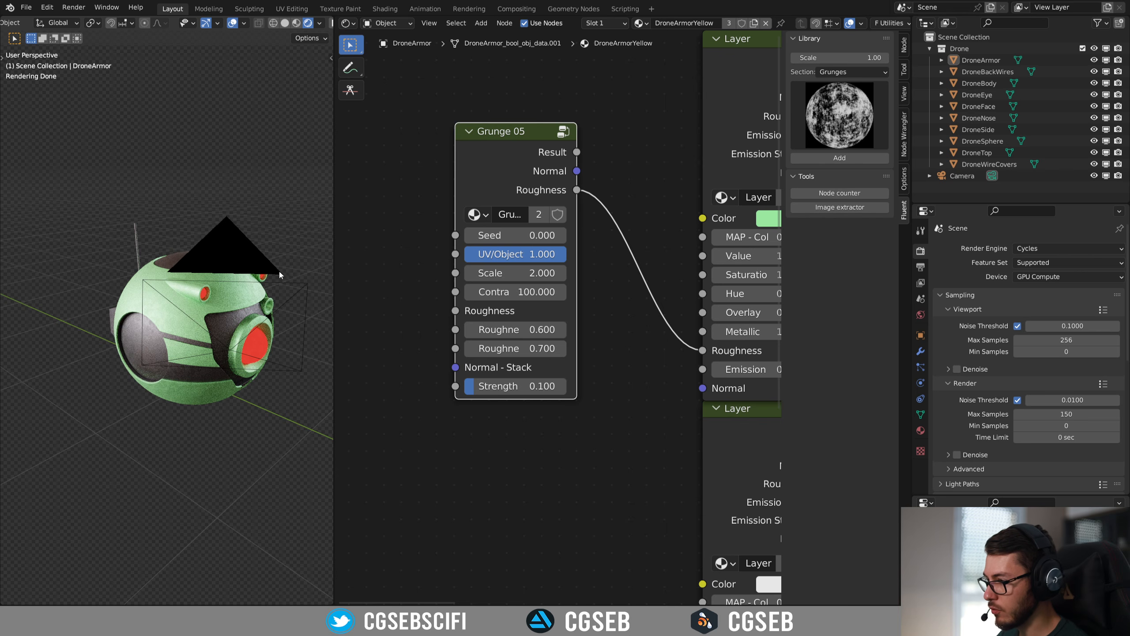
{"action": "key", "text": "KP_0"}
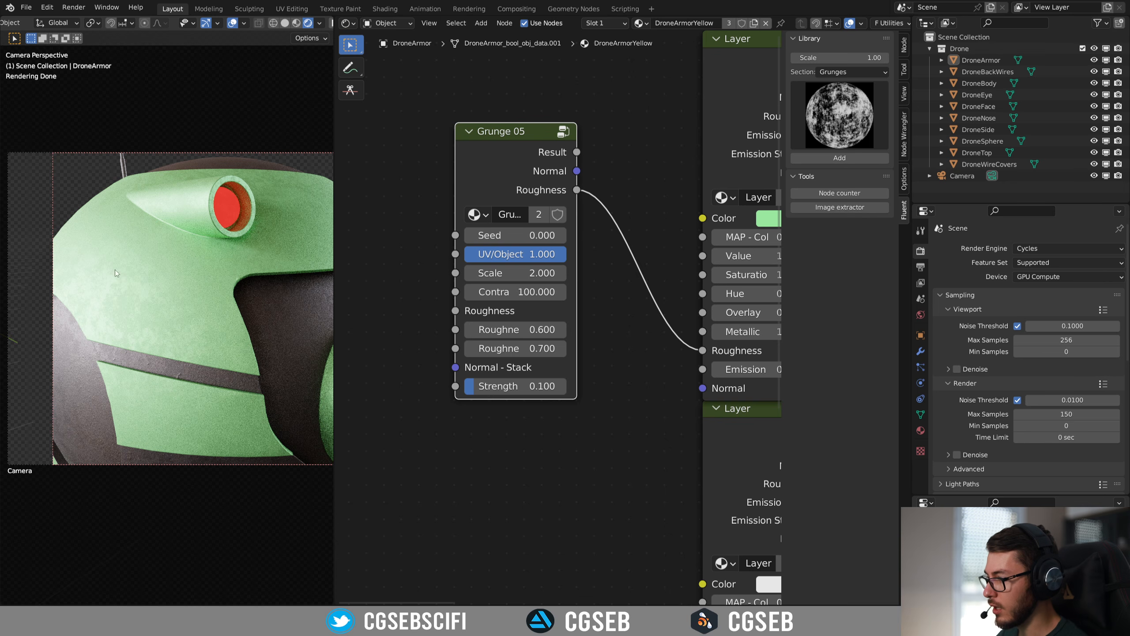
{"action": "middle_click_drag", "start_coordinate": [218, 260], "coordinate": [105, 240], "text": "shift"}
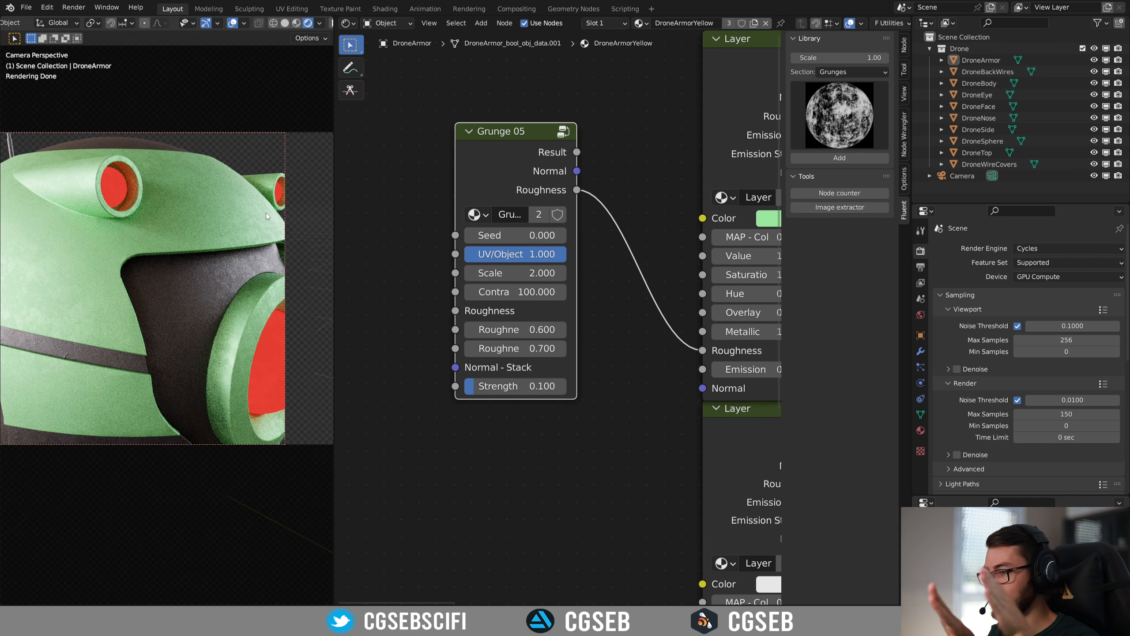
{"action": "scroll", "coordinate": [228, 260], "scroll_direction": "down", "scroll_amount": 1}
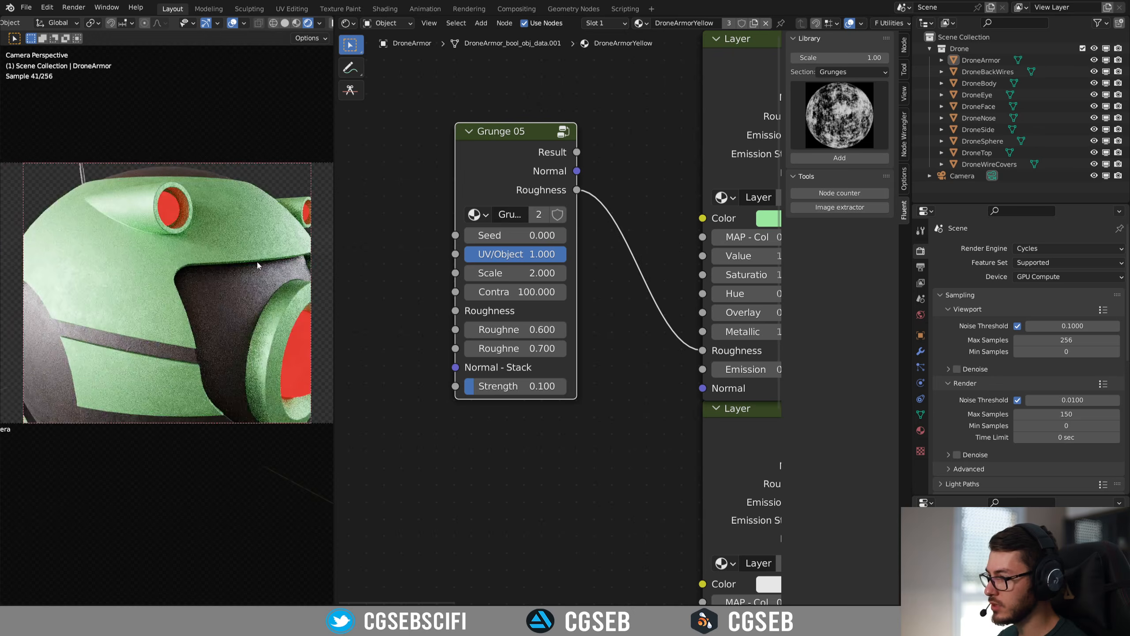
{"action": "scroll", "coordinate": [257, 262], "scroll_direction": "up", "scroll_amount": 1}
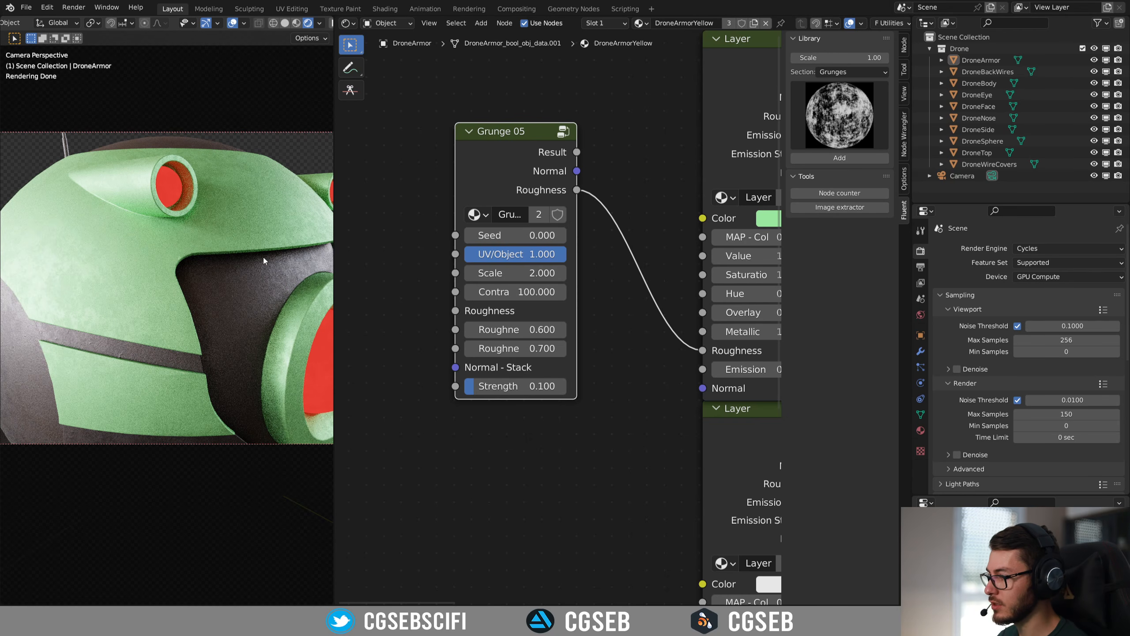
- Connect the Grunge 05 node's Normal output to the first layer's Normal input
{"action": "scroll", "coordinate": [483, 232], "scroll_direction": "down", "scroll_amount": 2}
{"action": "left_click_drag", "start_coordinate": [448, 143], "coordinate": [550, 315]}
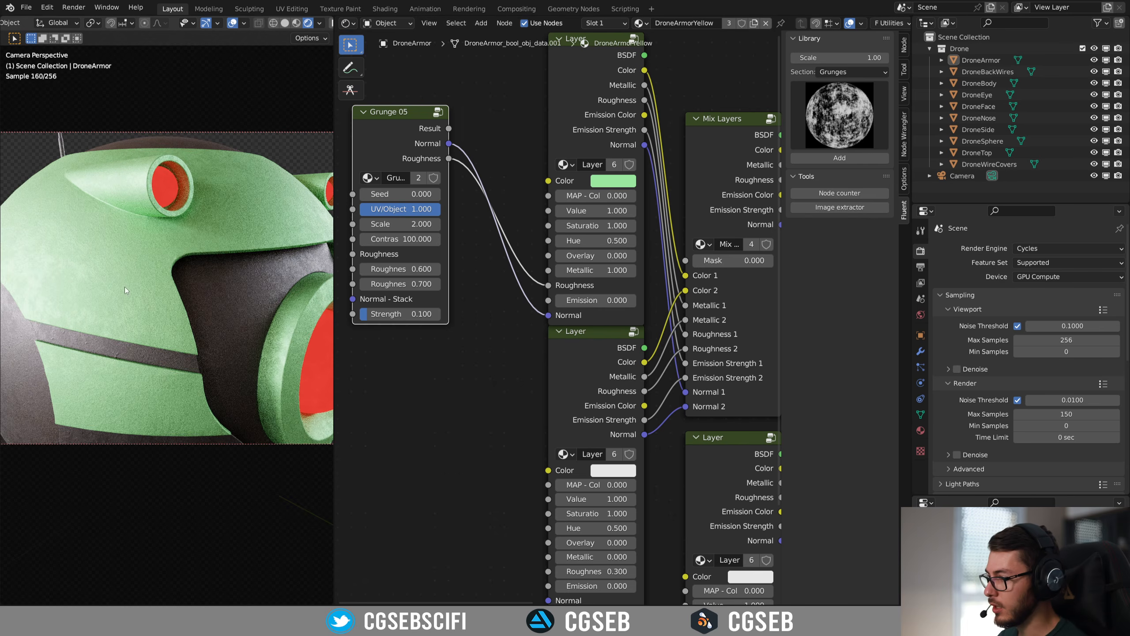
{"action": "scroll", "coordinate": [134, 312], "scroll_direction": "up", "scroll_amount": 4}
{"action": "scroll", "coordinate": [166, 366], "scroll_direction": "down", "scroll_amount": 1}
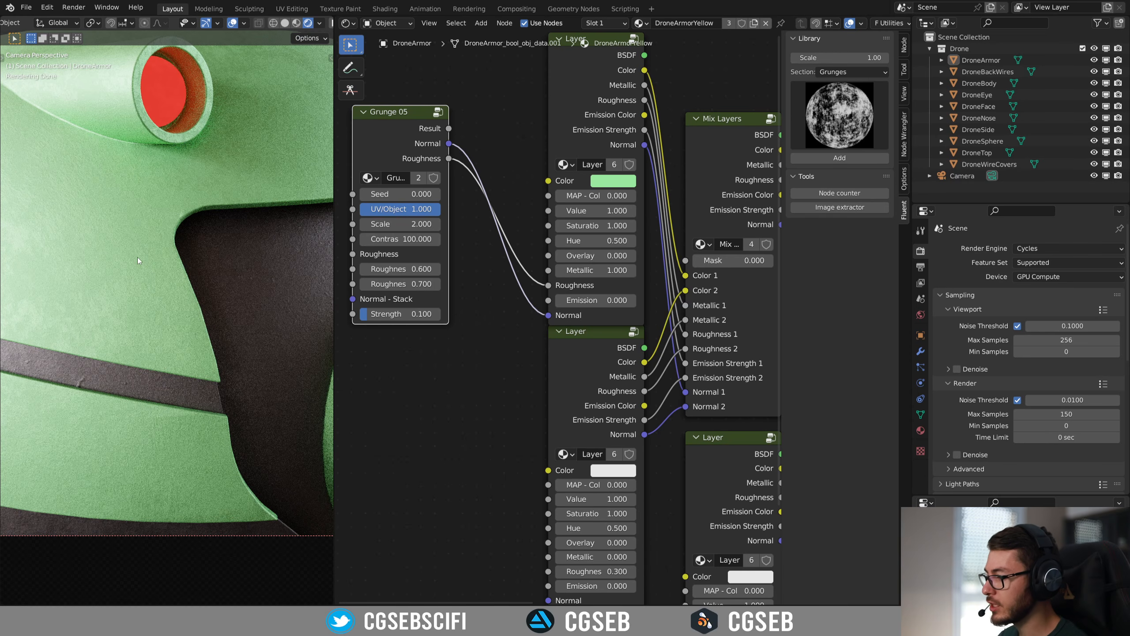
- Limit the camera-view render to a region of the green armour and set the Grunge 05 node's normal strength to 0.103
{"action": "middle_click_drag", "start_coordinate": [100, 277], "coordinate": [207, 330], "text": "shift"}
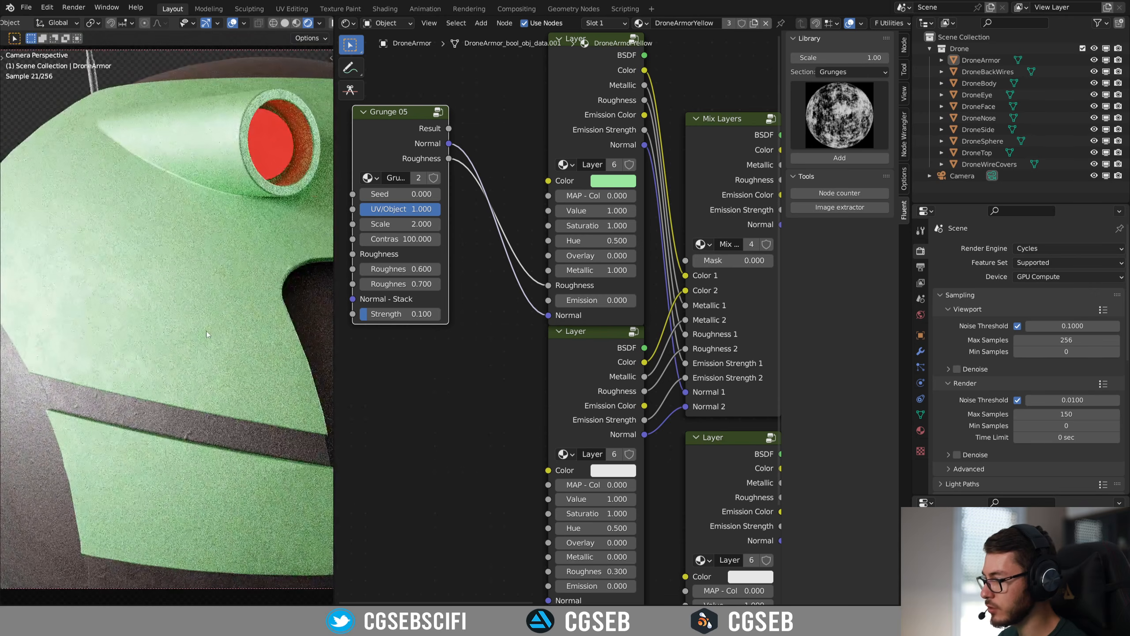
{"action": "key", "text": "ctrl+b"}
{"action": "left_click_drag", "start_coordinate": [15, 154], "coordinate": [280, 412]}
{"action": "scroll", "coordinate": [209, 366], "scroll_direction": "up", "scroll_amount": 1}
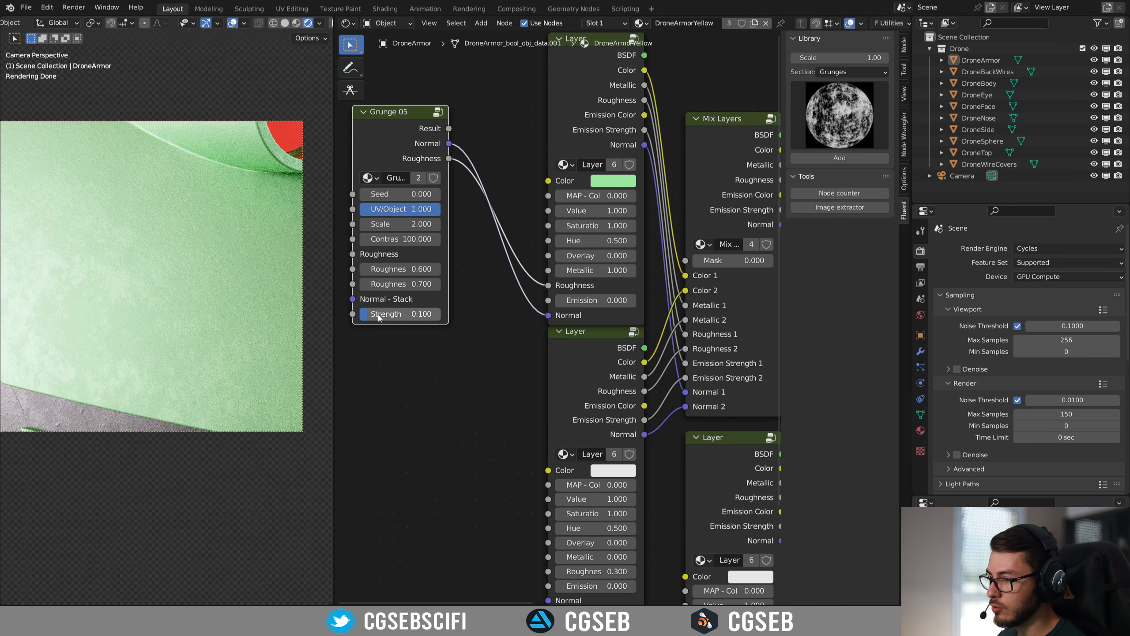
{"action": "left_click_drag", "start_coordinate": [377, 315], "coordinate": [380, 314]}
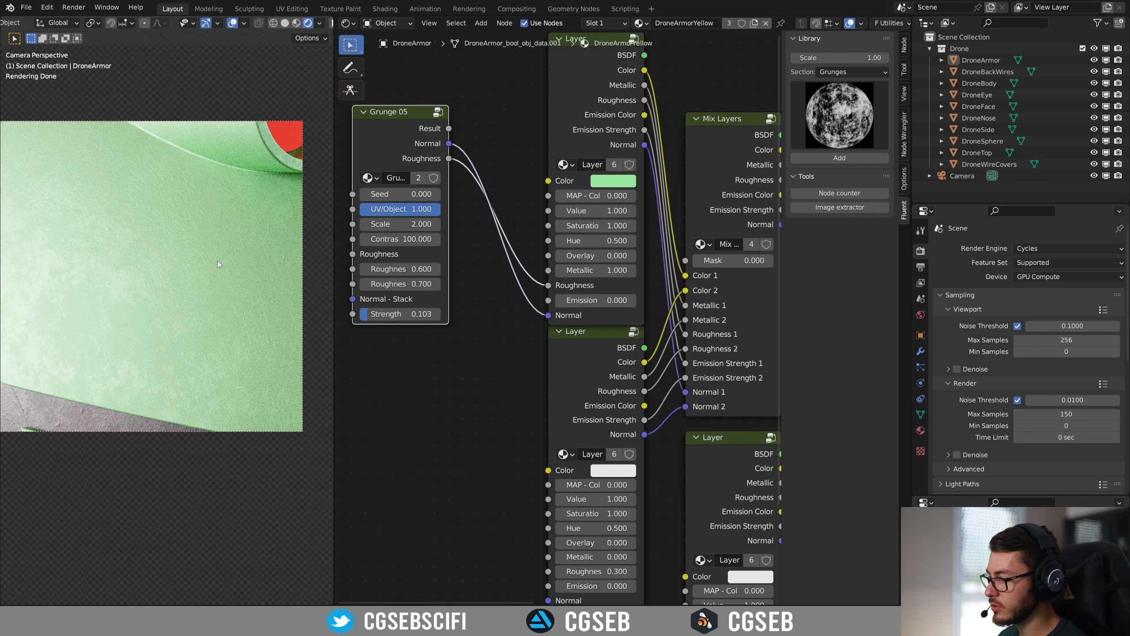
- Switch the Fluent library to the Normals section
{"action": "middle_click_drag", "start_coordinate": [443, 394], "coordinate": [672, 386]}
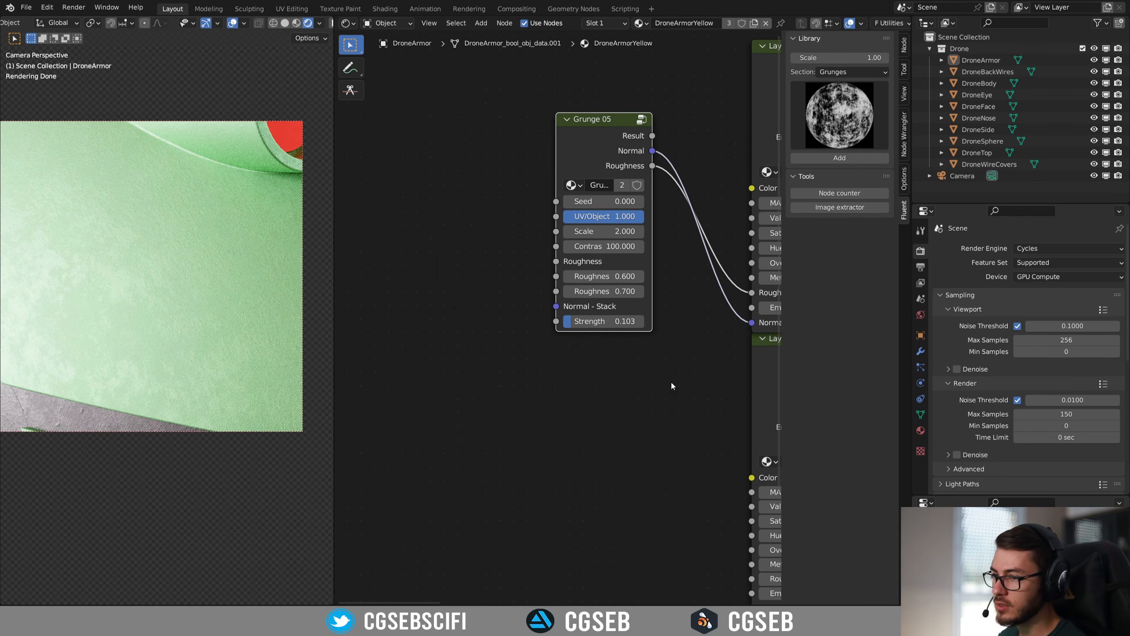
{"action": "left_click", "coordinate": [857, 73]}
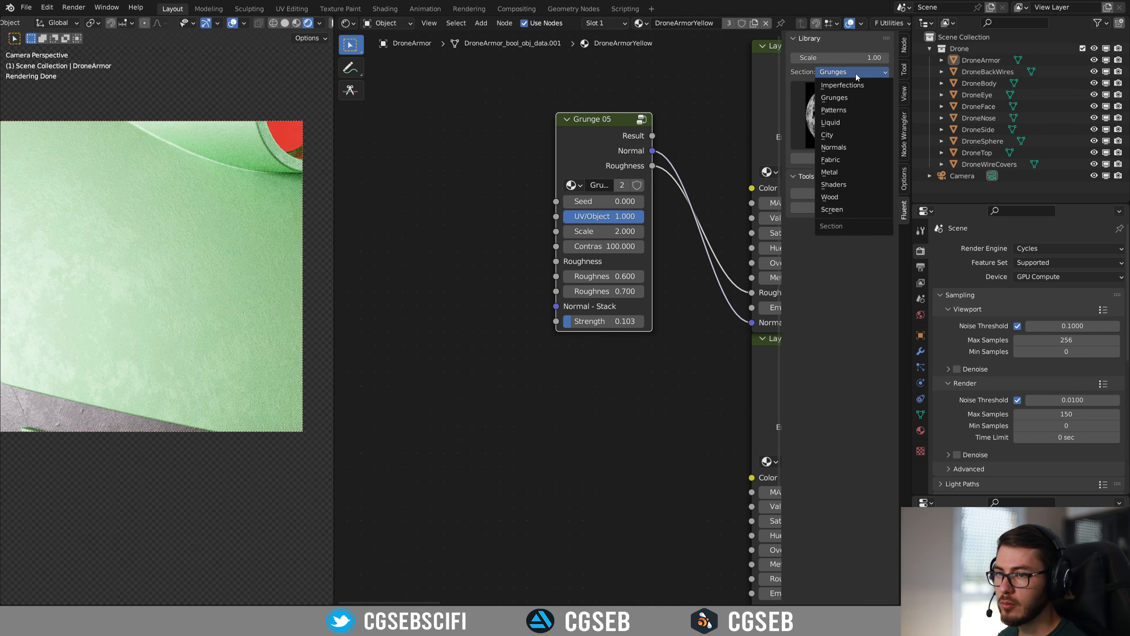
{"action": "left_click", "coordinate": [842, 150]}
{"action": "left_click", "coordinate": [850, 111]}
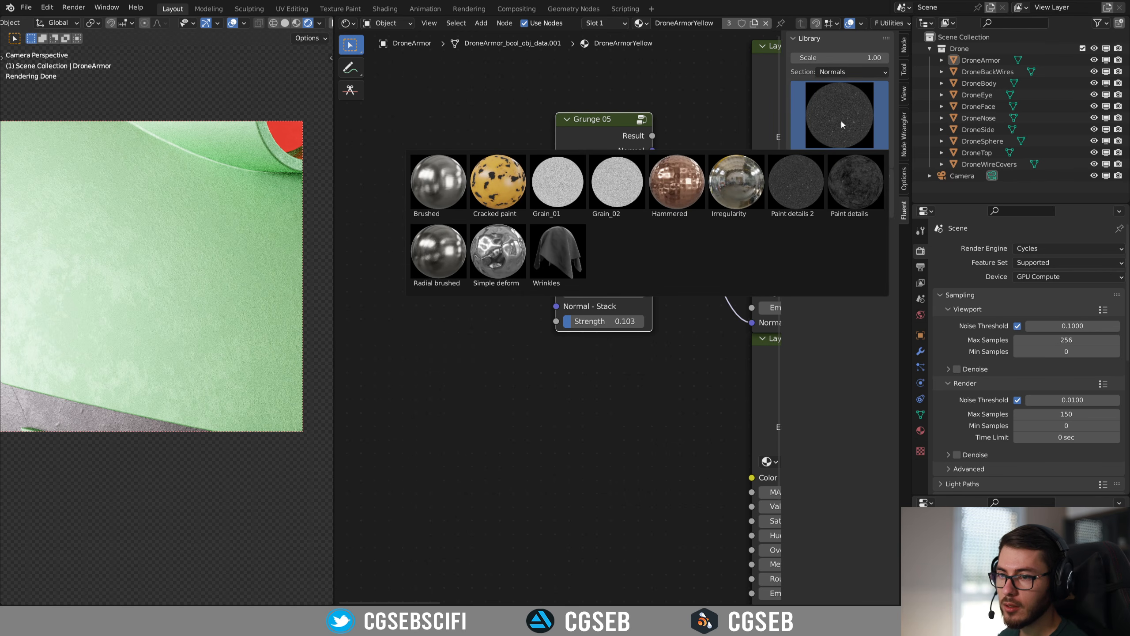
{"action": "left_click", "coordinate": [856, 207]}
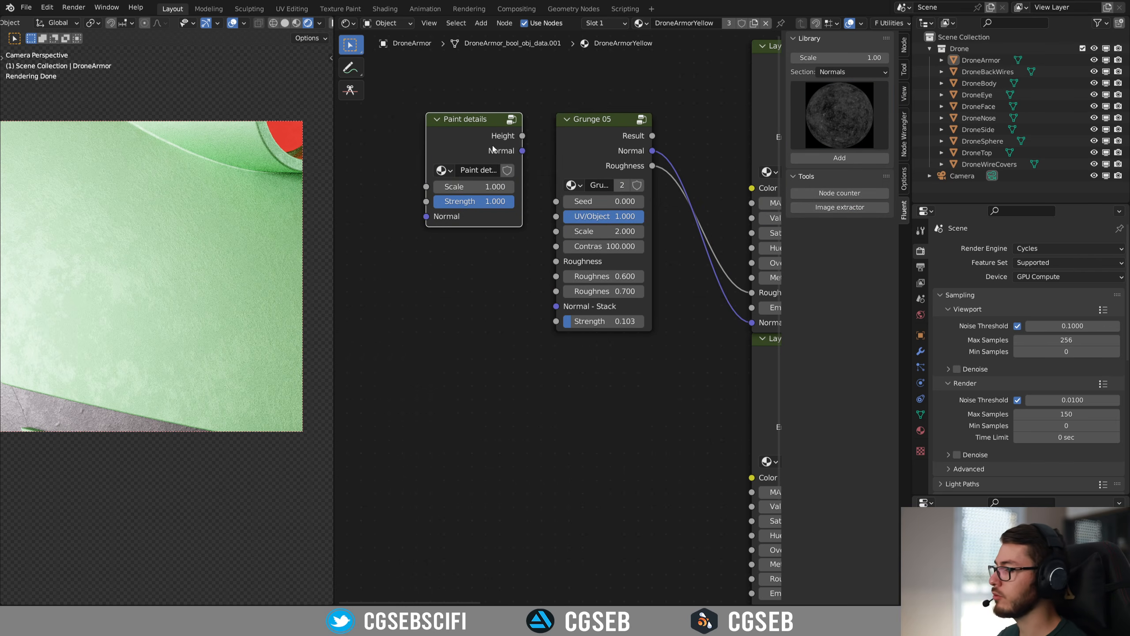
{"action": "key", "text": "x"}
- Add a Paint details 2 node from the library and connect its Normal output to Grunge 05's Normal - Stack input
{"action": "left_click", "coordinate": [837, 115]}
{"action": "left_click", "coordinate": [791, 183]}
{"action": "left_click_drag", "start_coordinate": [440, 201], "coordinate": [471, 202]}
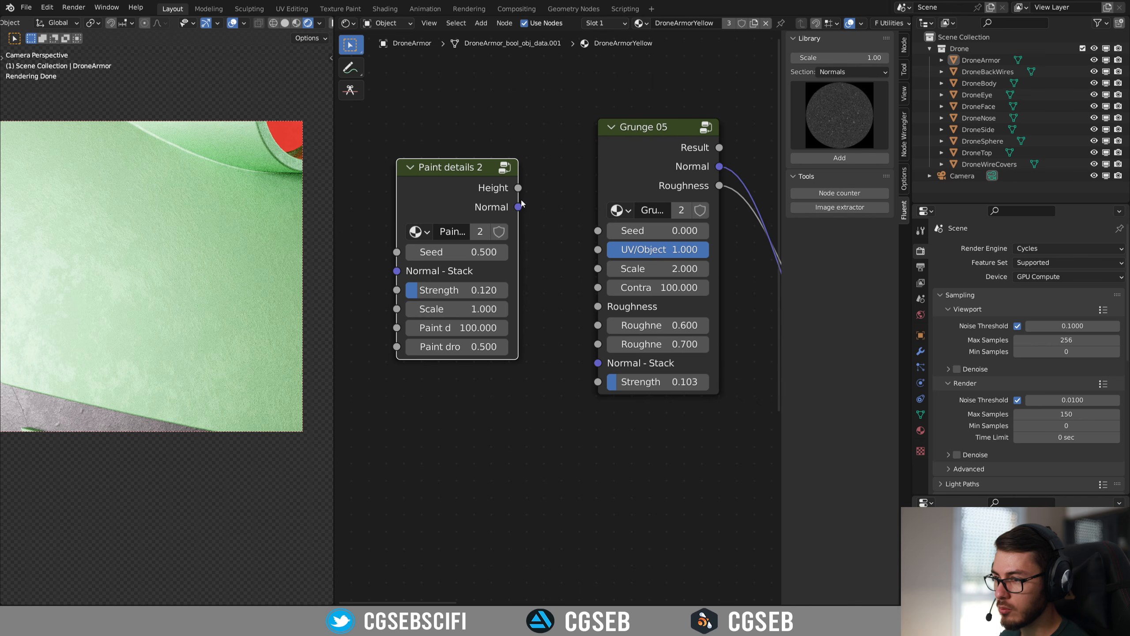
{"action": "left_click_drag", "start_coordinate": [518, 207], "coordinate": [597, 364]}
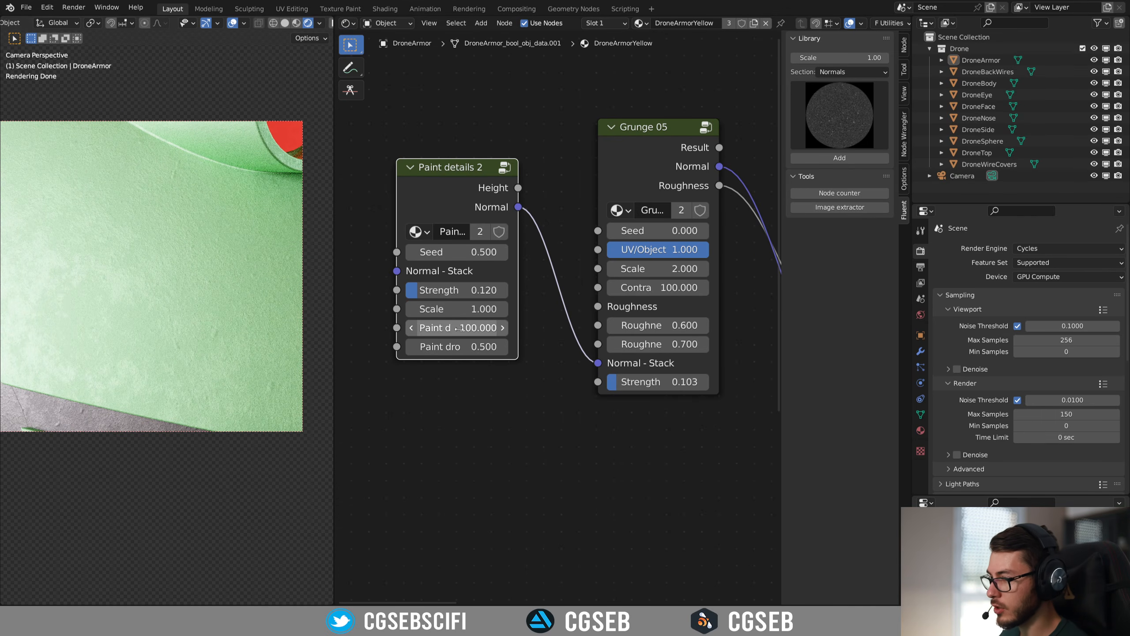
- Set the Paint details 2 node's strength to 0.097, judging the paint bumps on the rendered armour
{"action": "left_click_drag", "start_coordinate": [458, 289], "coordinate": [475, 290]}
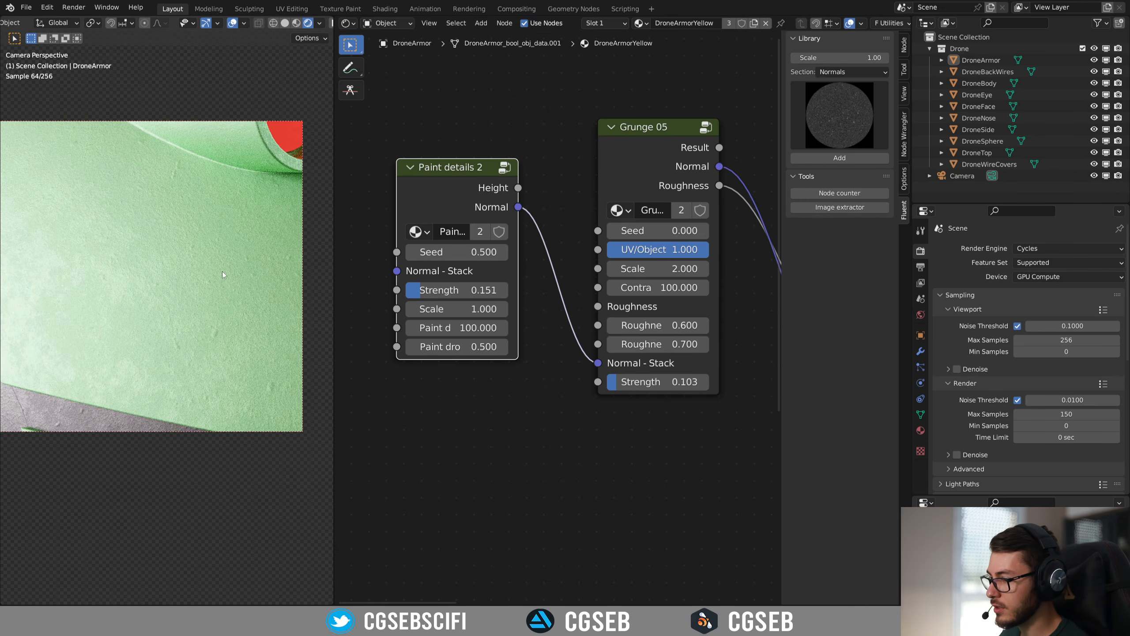
{"action": "scroll", "coordinate": [222, 275], "scroll_direction": "down", "scroll_amount": 1}
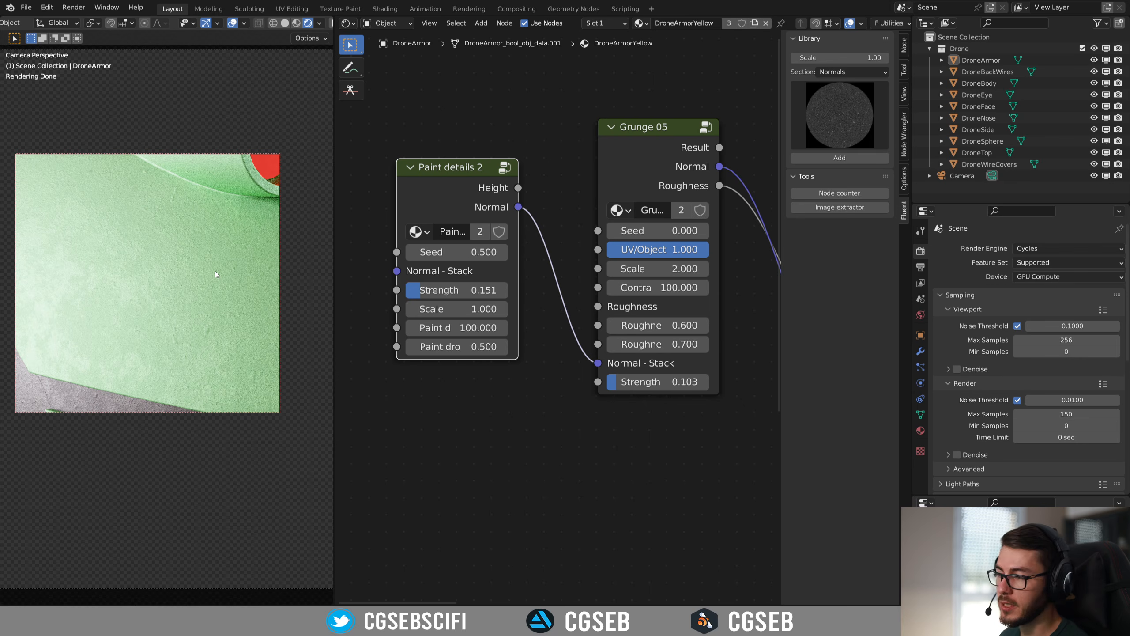
{"action": "scroll", "coordinate": [223, 289], "scroll_direction": "down", "scroll_amount": 1}
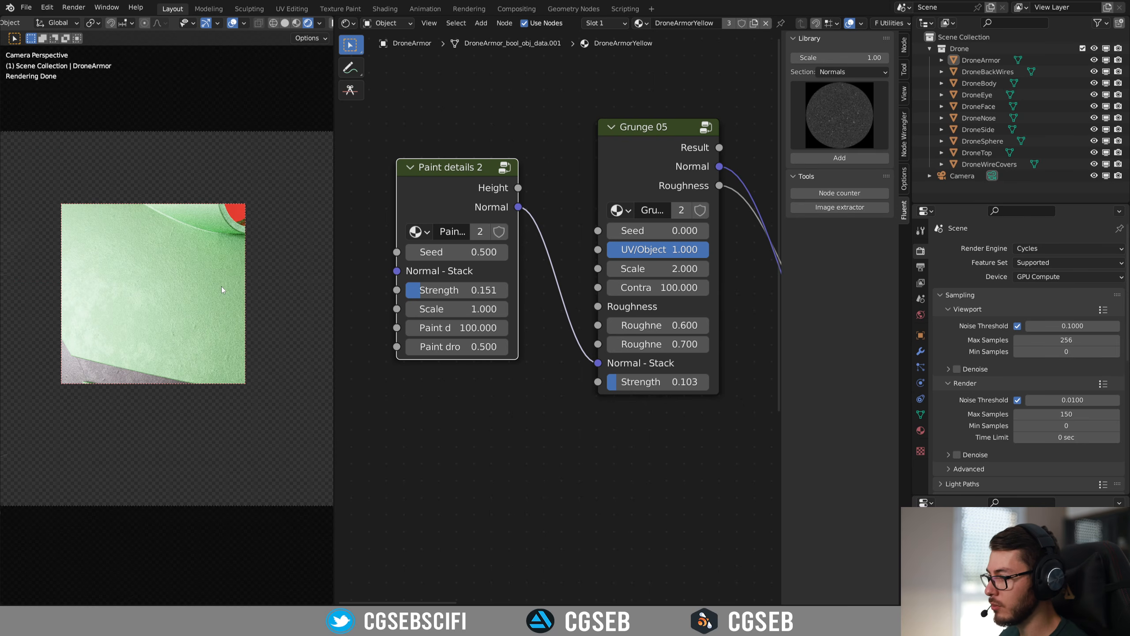
{"action": "scroll", "coordinate": [182, 308], "scroll_direction": "down", "scroll_amount": 1}
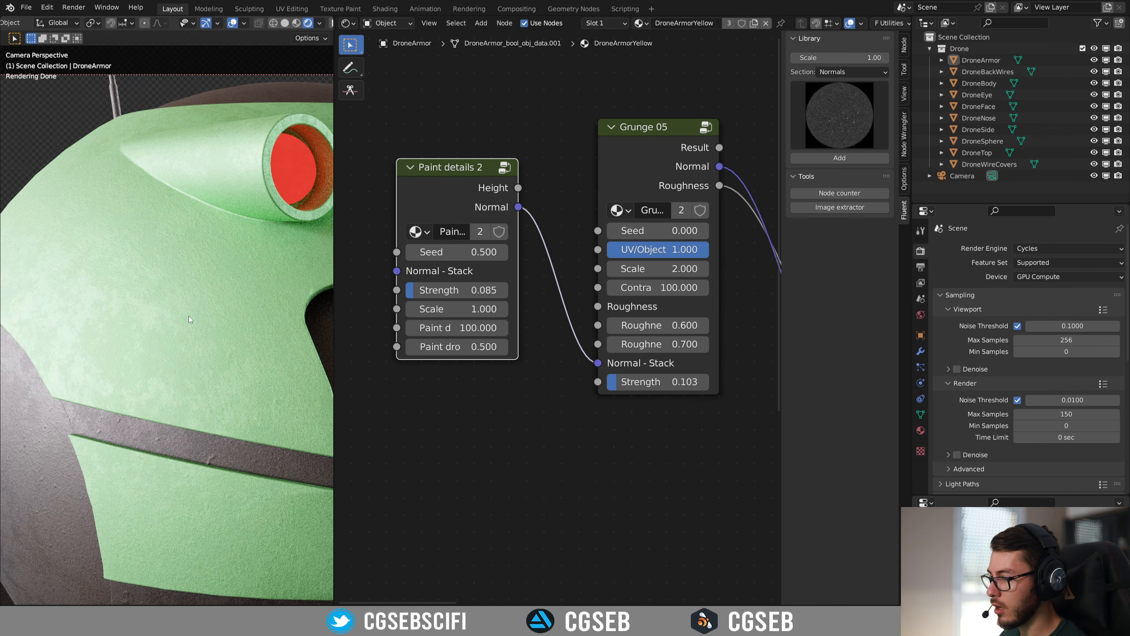
{"action": "left_click_drag", "start_coordinate": [458, 289], "coordinate": [469, 290]}
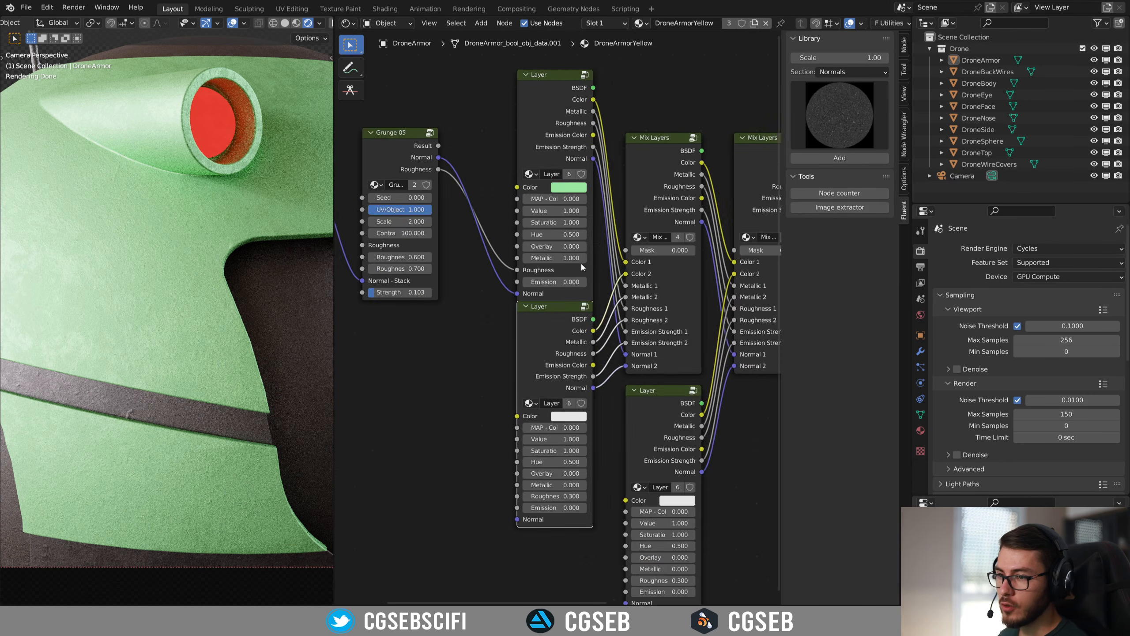
- Add an All Edges mask to the first Mix Layers node and place it beside the second layer
{"action": "scroll", "coordinate": [626, 241], "scroll_direction": "down", "scroll_amount": 4}
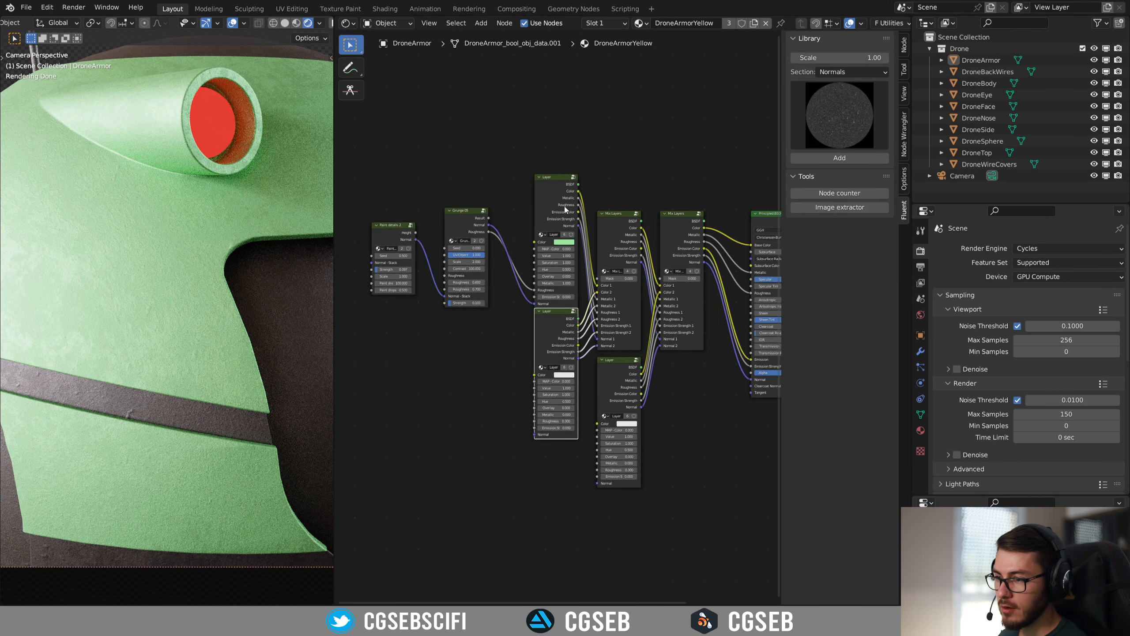
{"action": "left_click", "coordinate": [574, 319]}
{"action": "scroll", "coordinate": [622, 303], "scroll_direction": "up", "scroll_amount": 3}
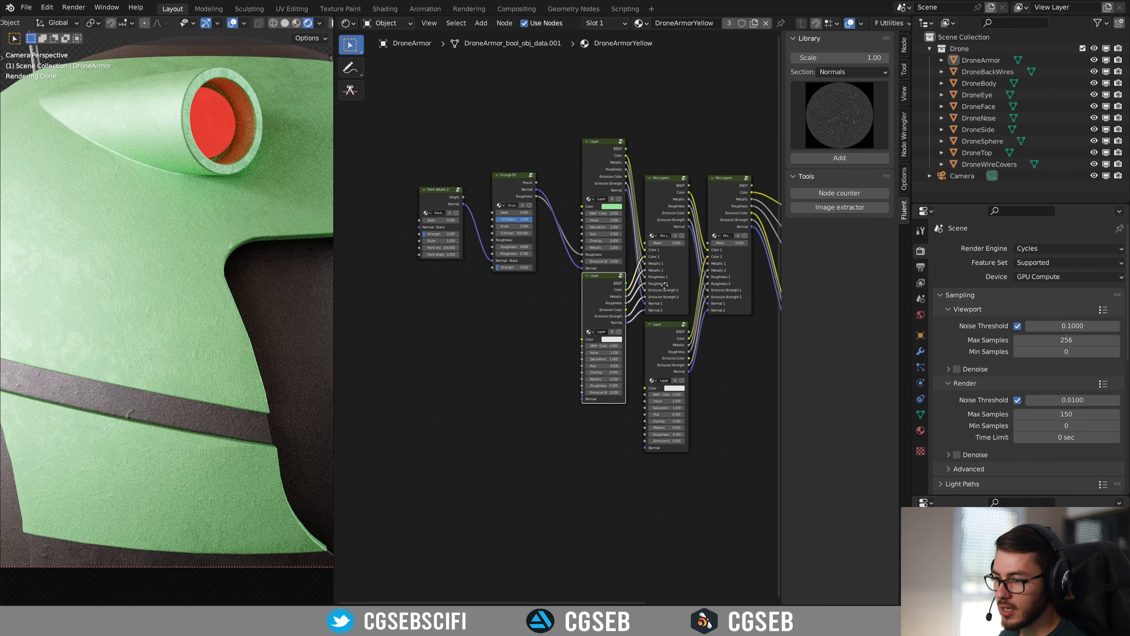
{"action": "middle_click_drag", "start_coordinate": [682, 270], "coordinate": [644, 316]}
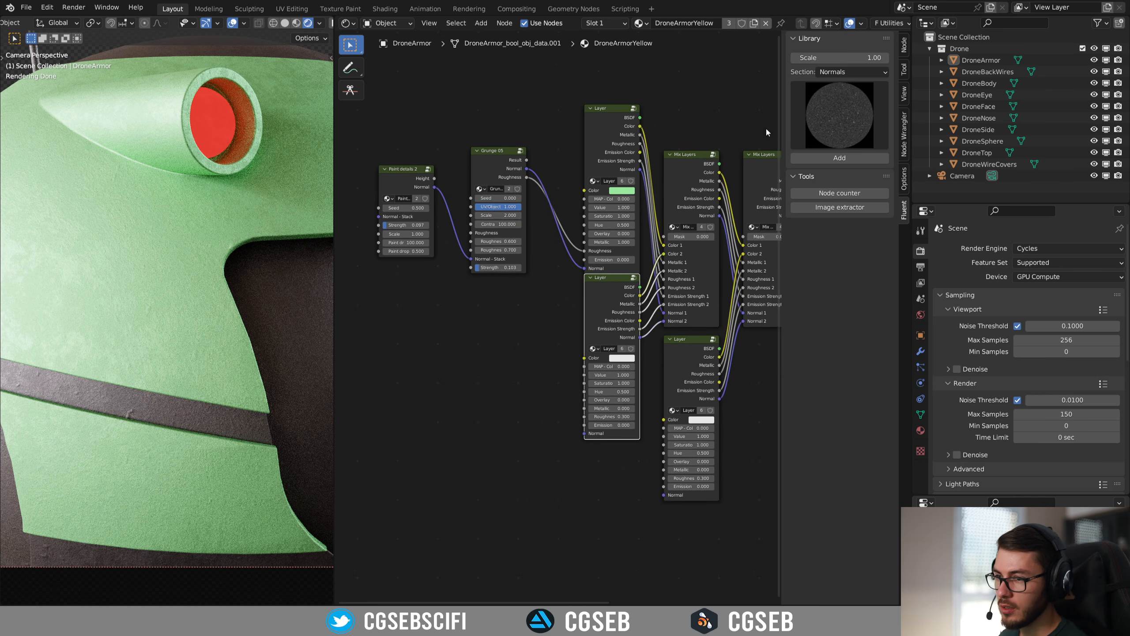
{"action": "left_click", "coordinate": [685, 187]}
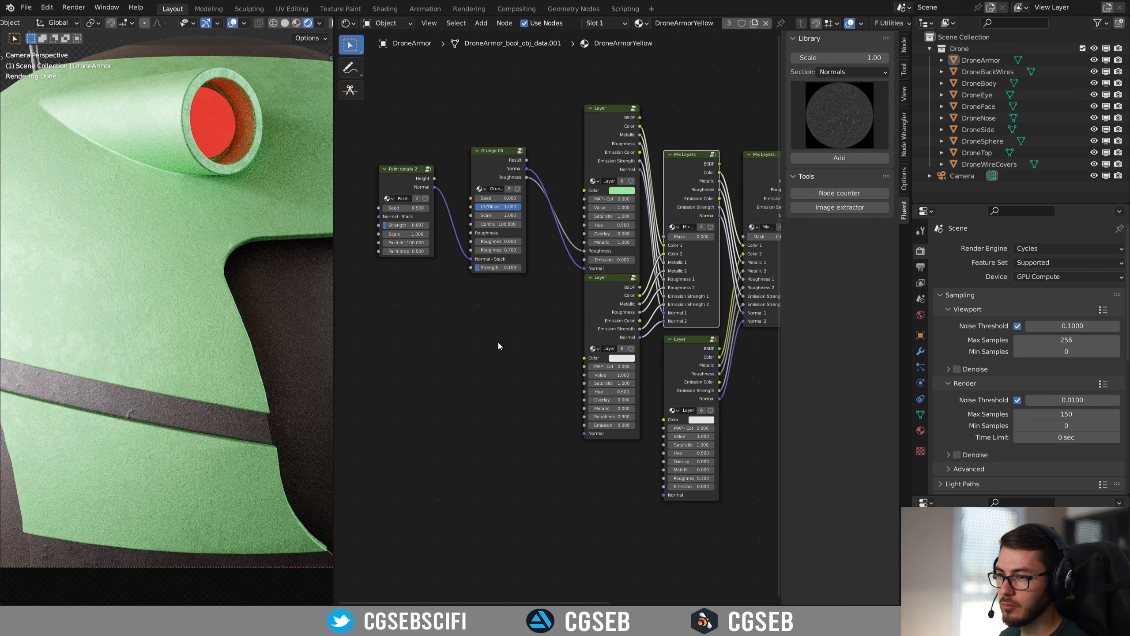
{"action": "key", "text": "f"}
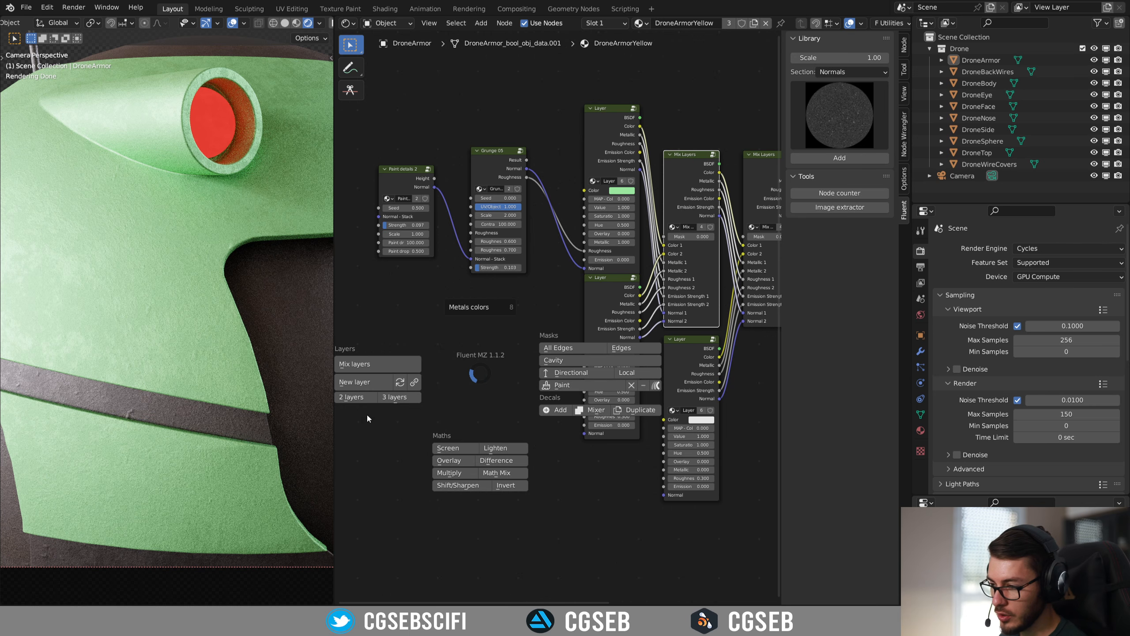
{"action": "left_click", "coordinate": [562, 350]}
{"action": "left_click", "coordinate": [471, 353]}
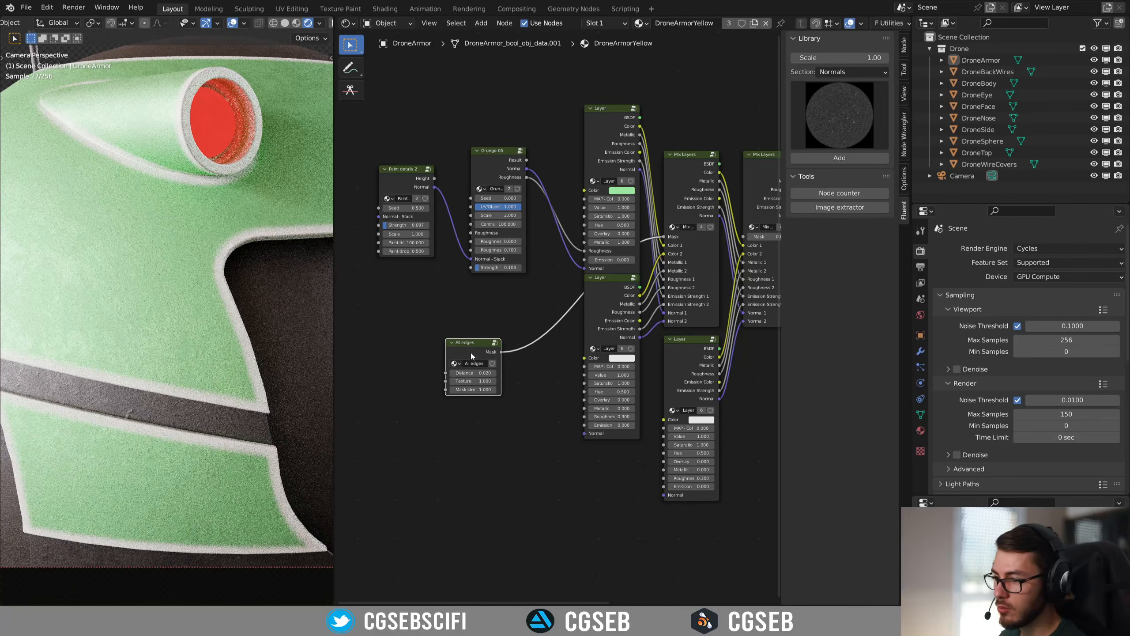
- Set the second layer's Metallic value to 1 for the exposed edges
{"action": "scroll", "coordinate": [237, 212], "scroll_direction": "down", "scroll_amount": 3}
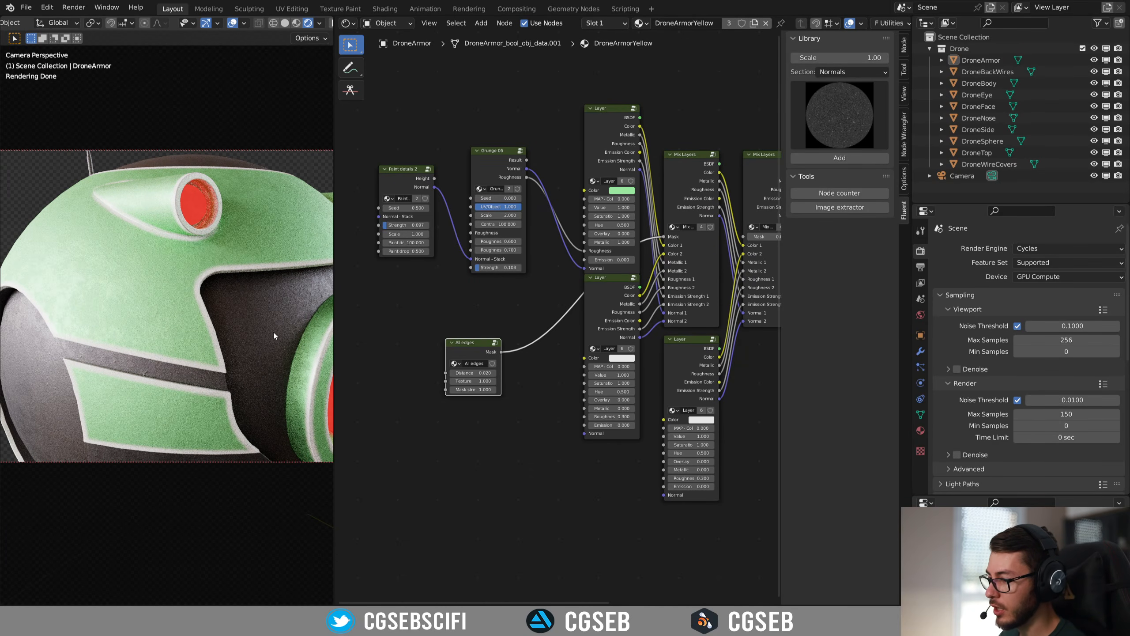
{"action": "scroll", "coordinate": [263, 307], "scroll_direction": "up", "scroll_amount": 5}
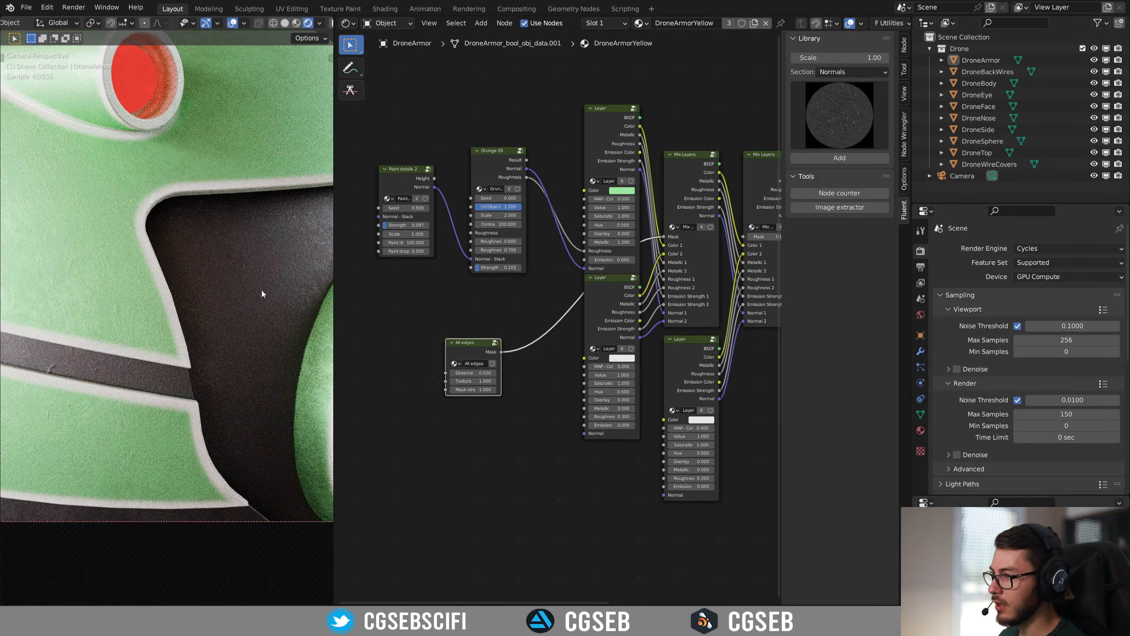
{"action": "middle_click_drag", "start_coordinate": [516, 307], "coordinate": [491, 289]}
{"action": "scroll", "coordinate": [491, 289], "scroll_direction": "up", "scroll_amount": 6}
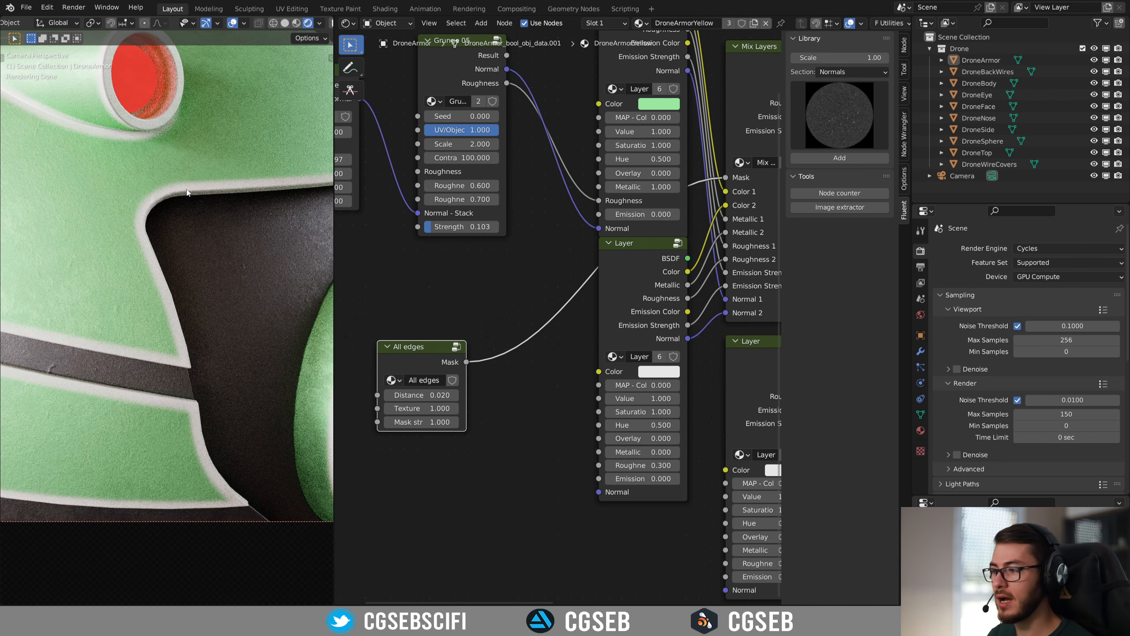
{"action": "left_click", "coordinate": [647, 452]}
{"action": "type", "text": "1"}
{"action": "key", "text": "Return"}
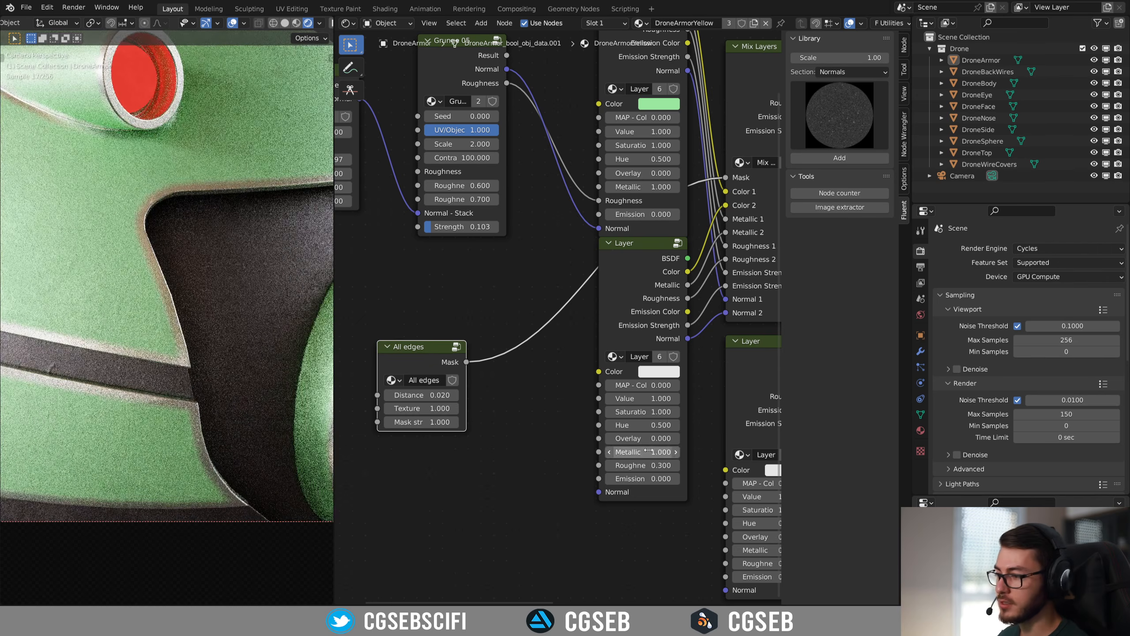
- Set the second layer's Roughness value to 0.5
{"action": "left_click", "coordinate": [637, 465]}
{"action": "type", "text": "0.8"}
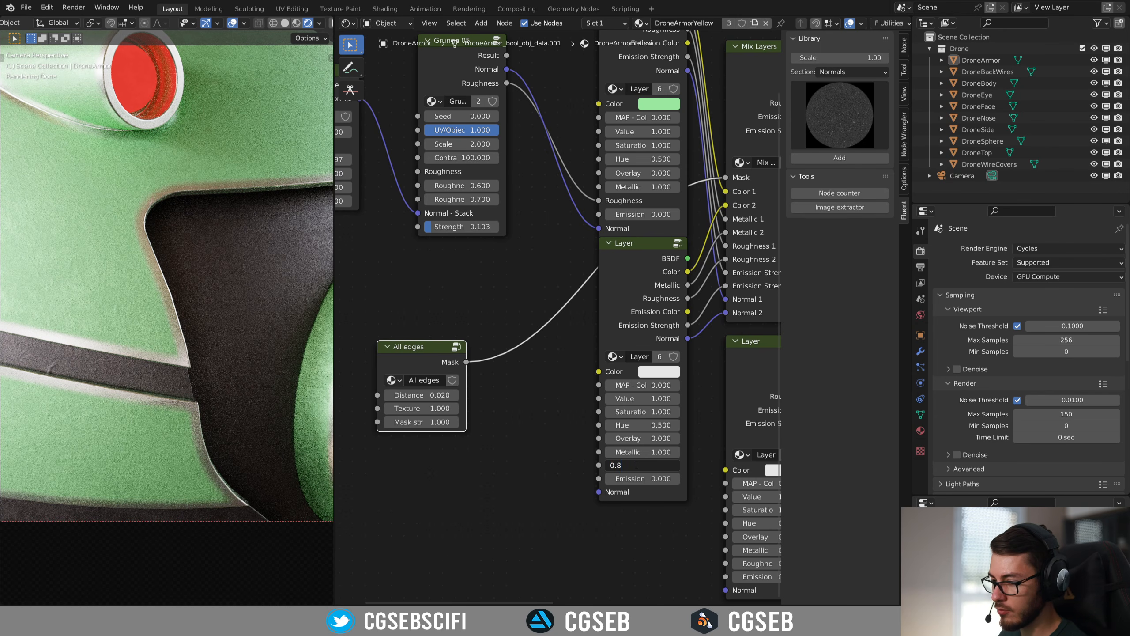
{"action": "key", "text": "BackSpace"}
{"action": "type", "text": "6"}
{"action": "key", "text": "Return"}
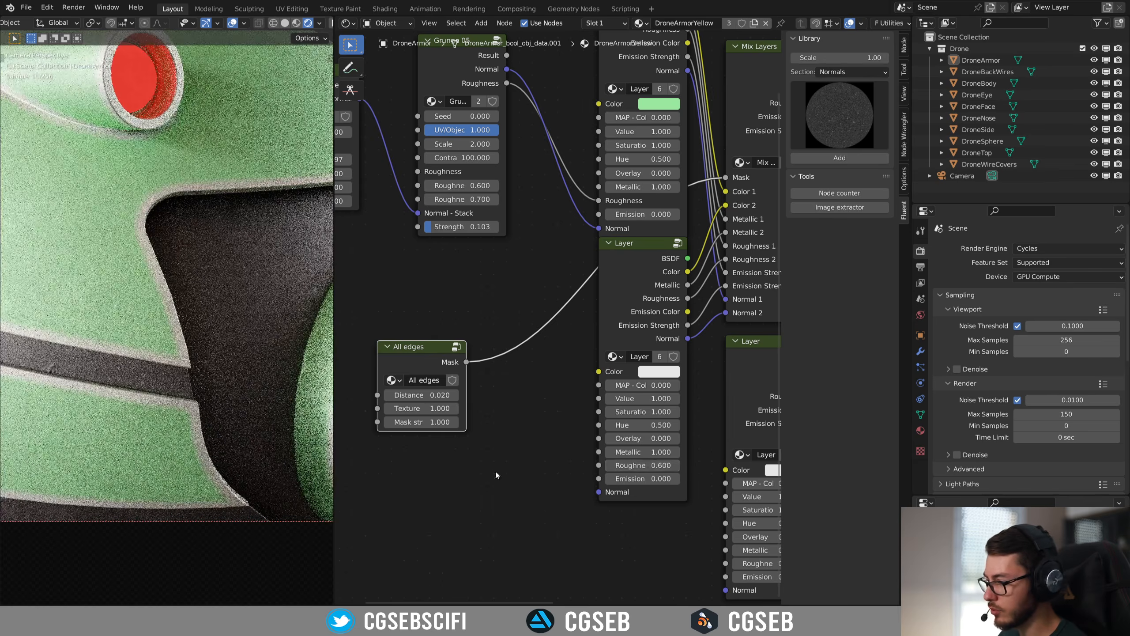
{"action": "left_click", "coordinate": [650, 464]}
{"action": "type", "text": "0.5"}
{"action": "key", "text": "Return"}
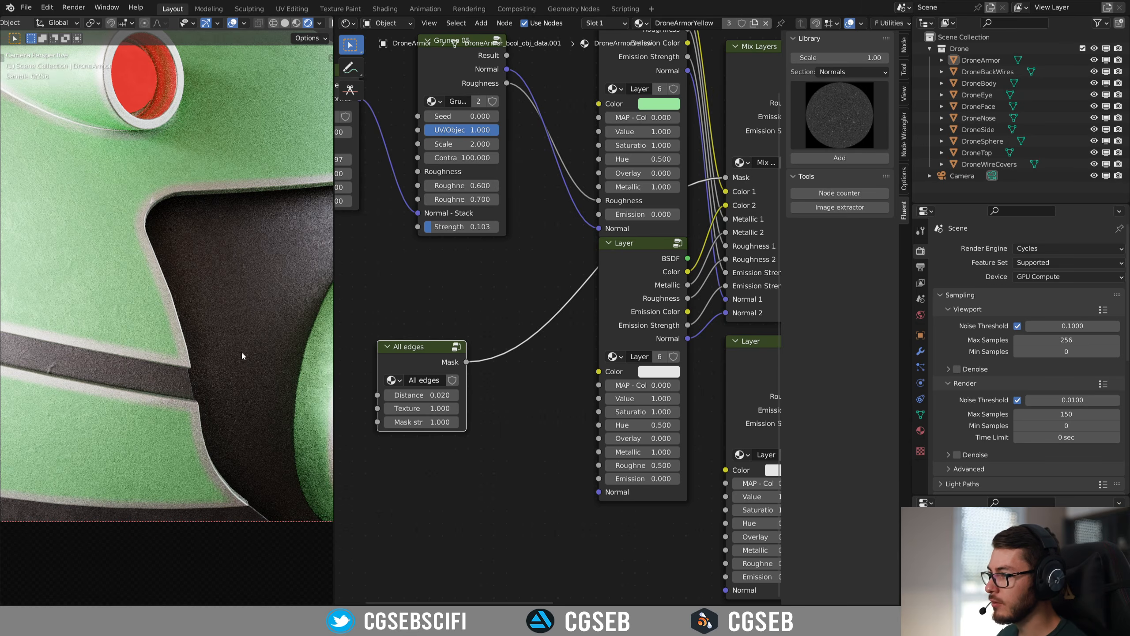
- Add a Grunge 03 node from the Grunges section and connect its Result output to the All edges node's Texture input
{"action": "middle_click_drag", "start_coordinate": [232, 351], "coordinate": [287, 364], "text": "shift"}
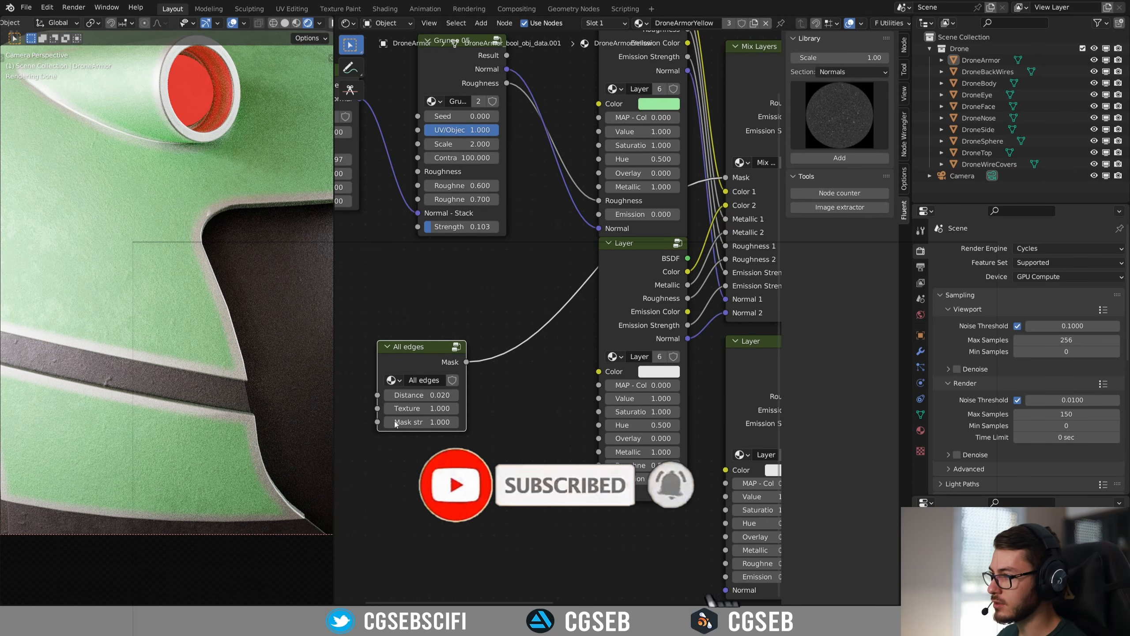
{"action": "middle_click_drag", "start_coordinate": [426, 361], "coordinate": [553, 329]}
{"action": "left_click_drag", "start_coordinate": [552, 329], "coordinate": [566, 300]}
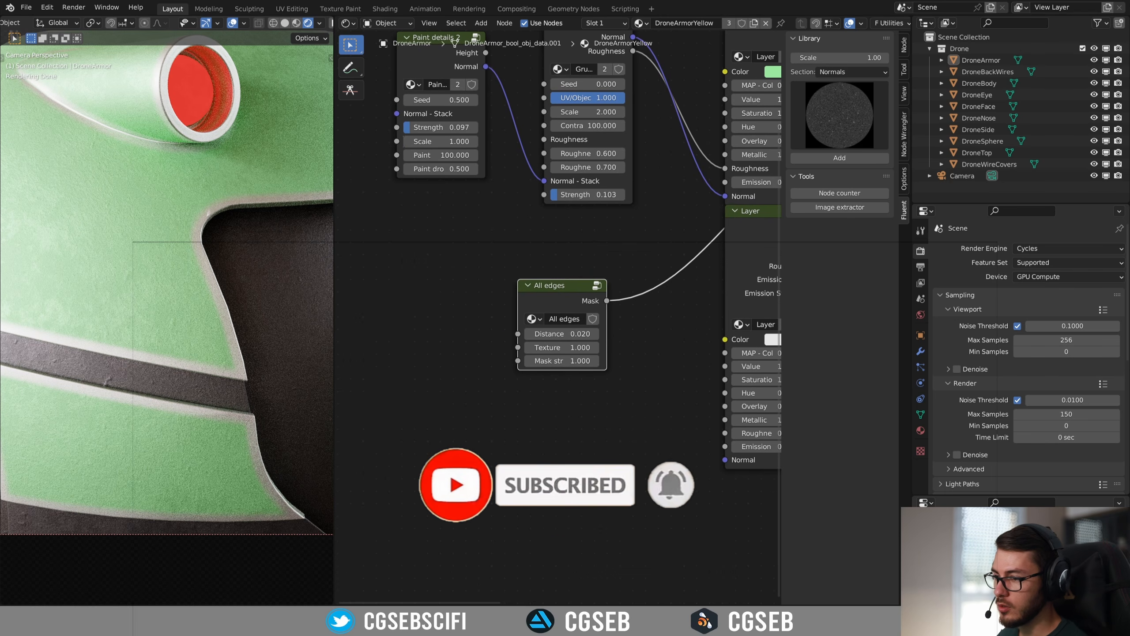
{"action": "left_click", "coordinate": [834, 73]}
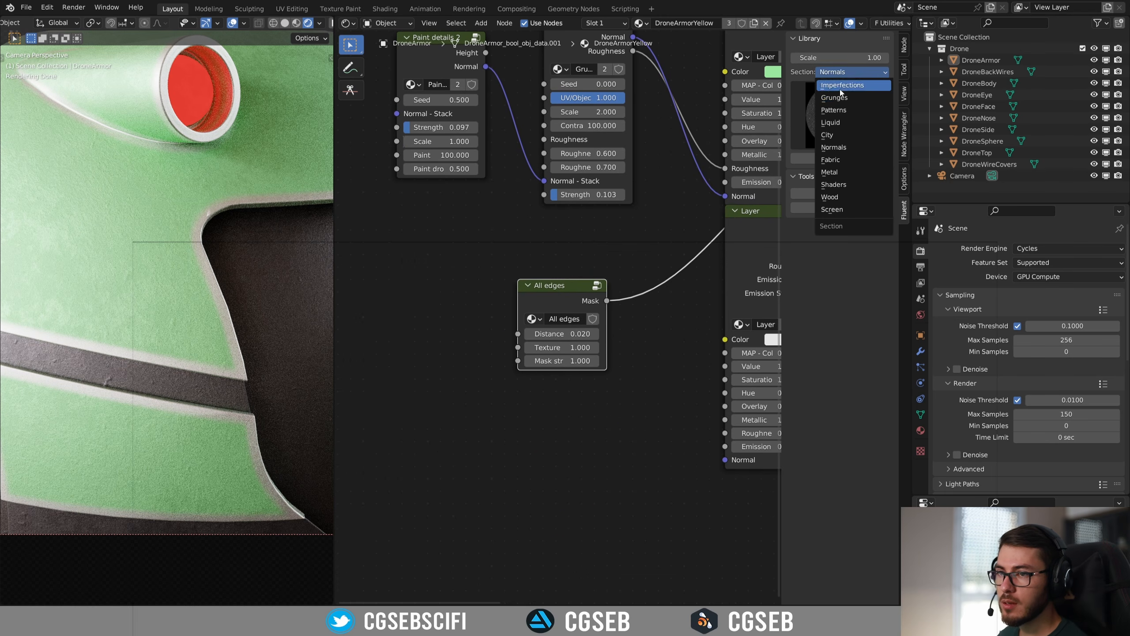
{"action": "left_click", "coordinate": [837, 95]}
{"action": "left_click", "coordinate": [828, 112]}
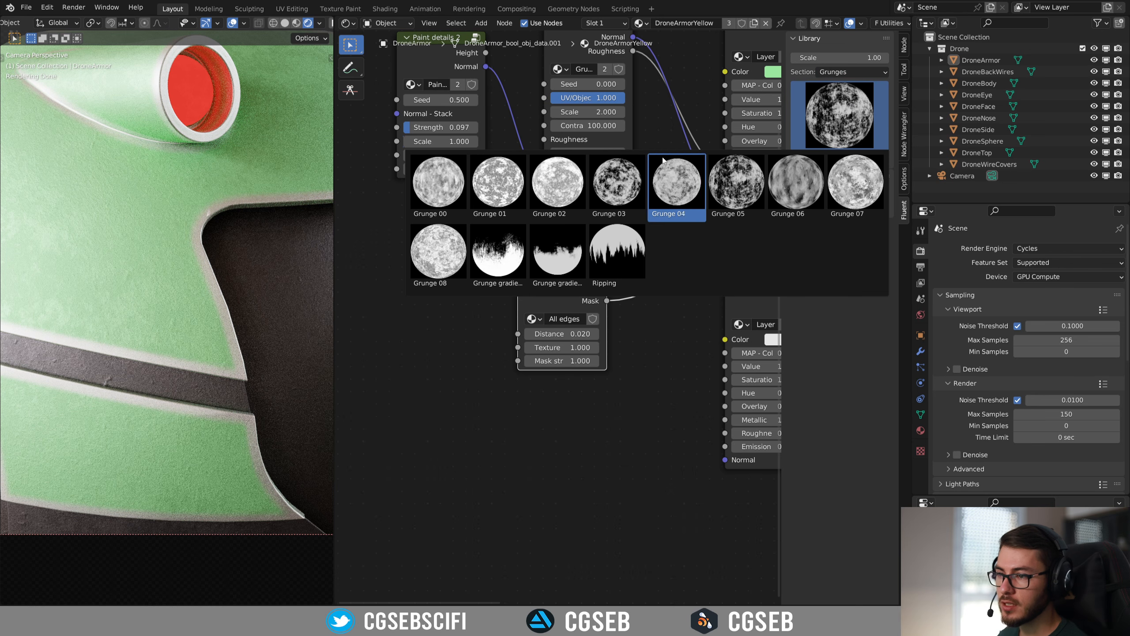
{"action": "left_click", "coordinate": [625, 180]}
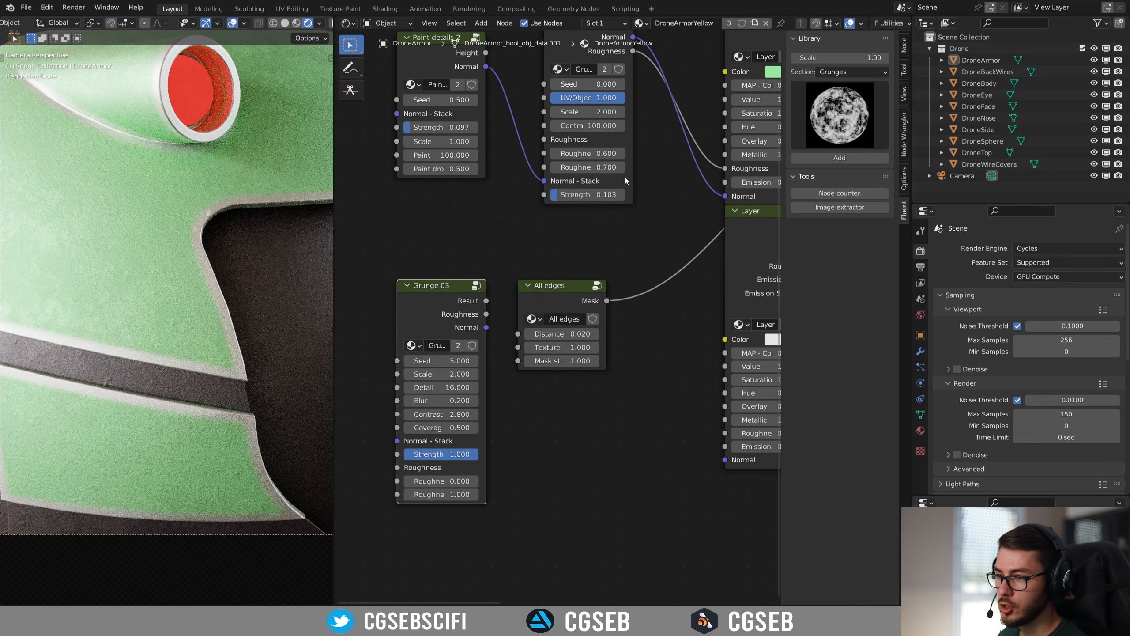
{"action": "left_click_drag", "start_coordinate": [476, 292], "coordinate": [519, 347]}
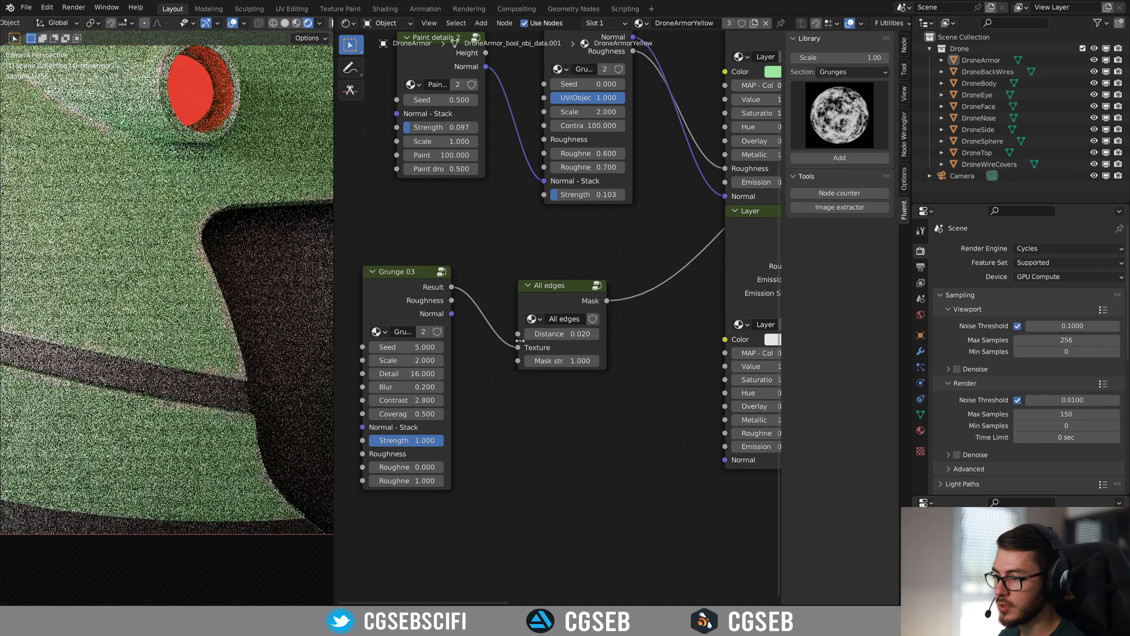
{"action": "middle_click_drag", "start_coordinate": [286, 299], "coordinate": [221, 264], "text": "shift"}
{"action": "scroll", "coordinate": [221, 265], "scroll_direction": "up", "scroll_amount": 2}
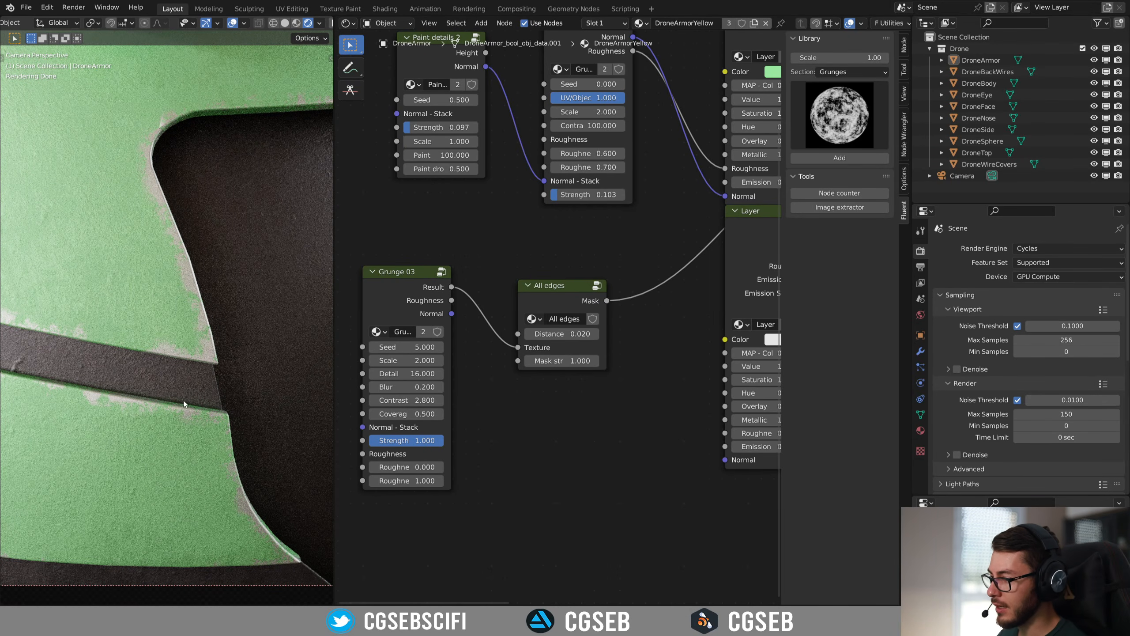
{"action": "middle_click_drag", "start_coordinate": [420, 427], "coordinate": [532, 409]}
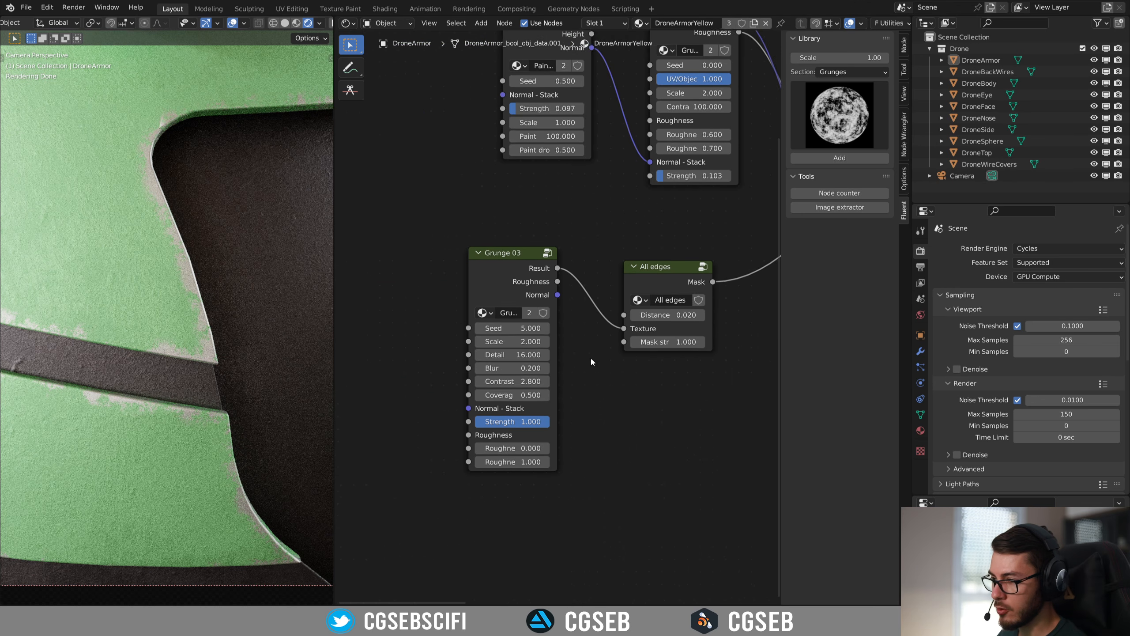
- Set the Grunge 03 node's Coverage to 0.42 and its Seed to 5.3, and check the worn edges on the armour
{"action": "scroll", "coordinate": [589, 357], "scroll_direction": "up", "scroll_amount": 2}
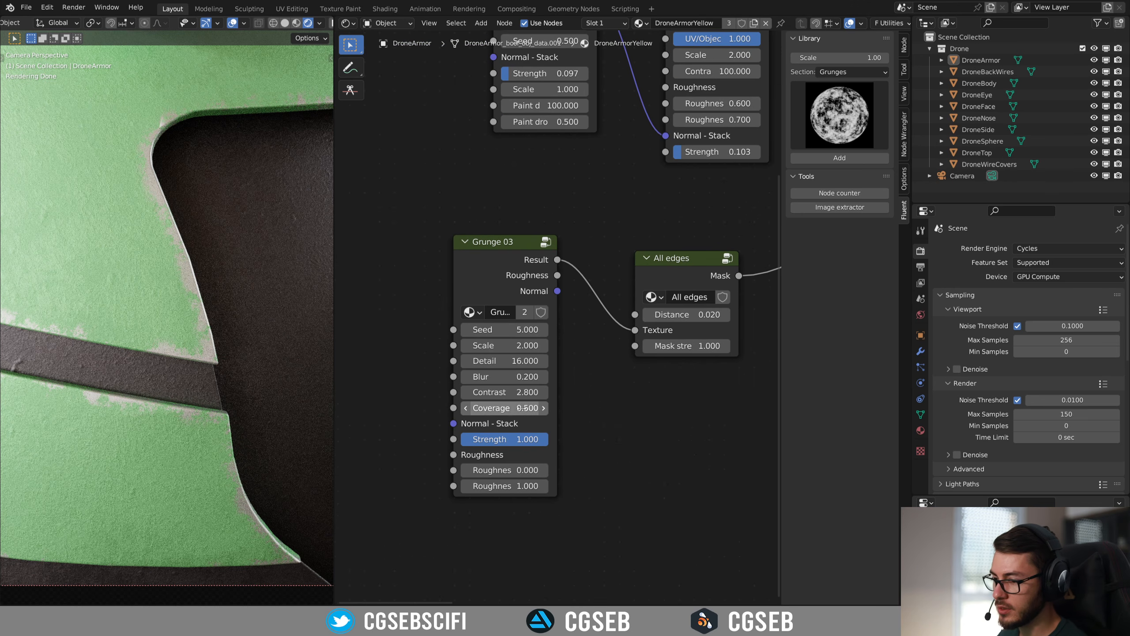
{"action": "left_click_drag", "start_coordinate": [504, 408], "coordinate": [527, 407]}
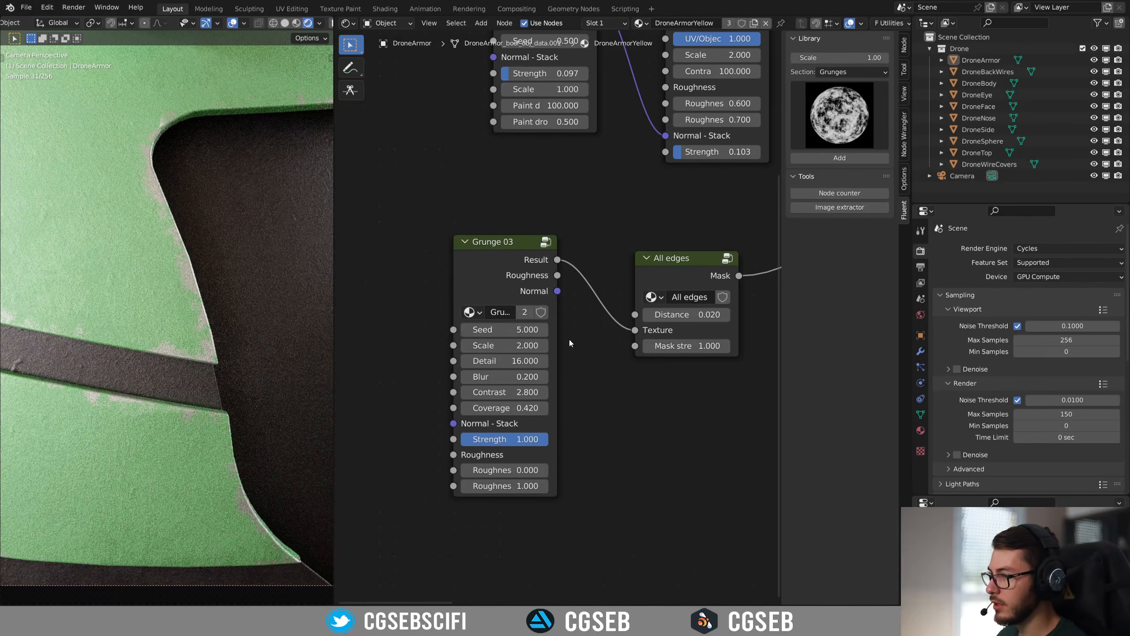
{"action": "left_click", "coordinate": [544, 329]}
{"action": "left_click", "coordinate": [545, 329]}
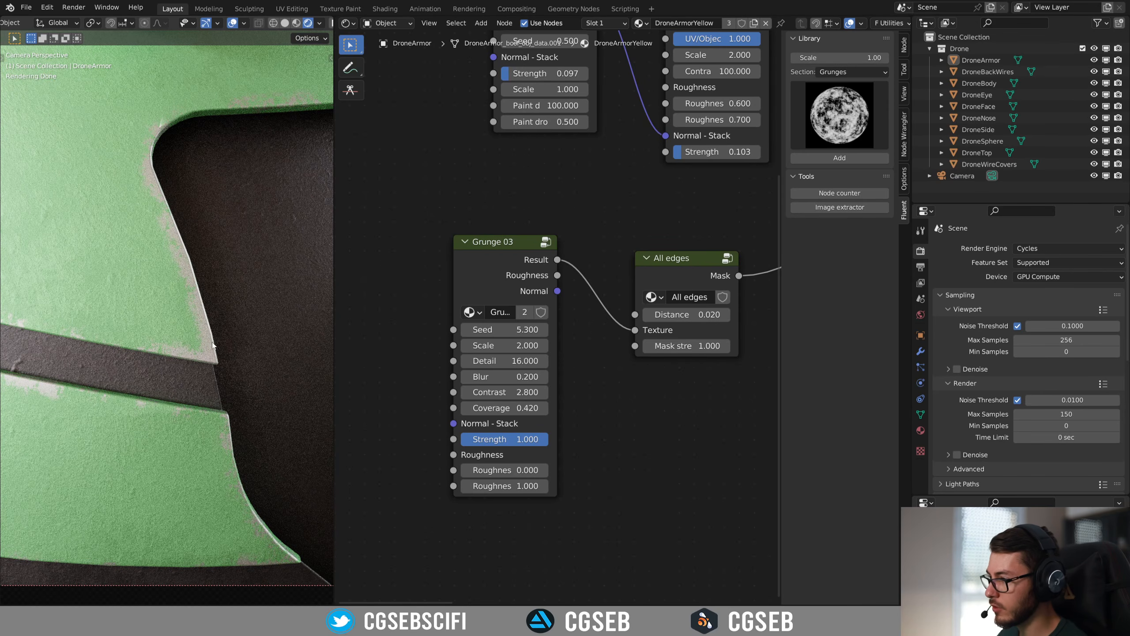
{"action": "middle_click_drag", "start_coordinate": [214, 336], "coordinate": [171, 327]}
{"action": "scroll", "coordinate": [280, 295], "scroll_direction": "up", "scroll_amount": 5}
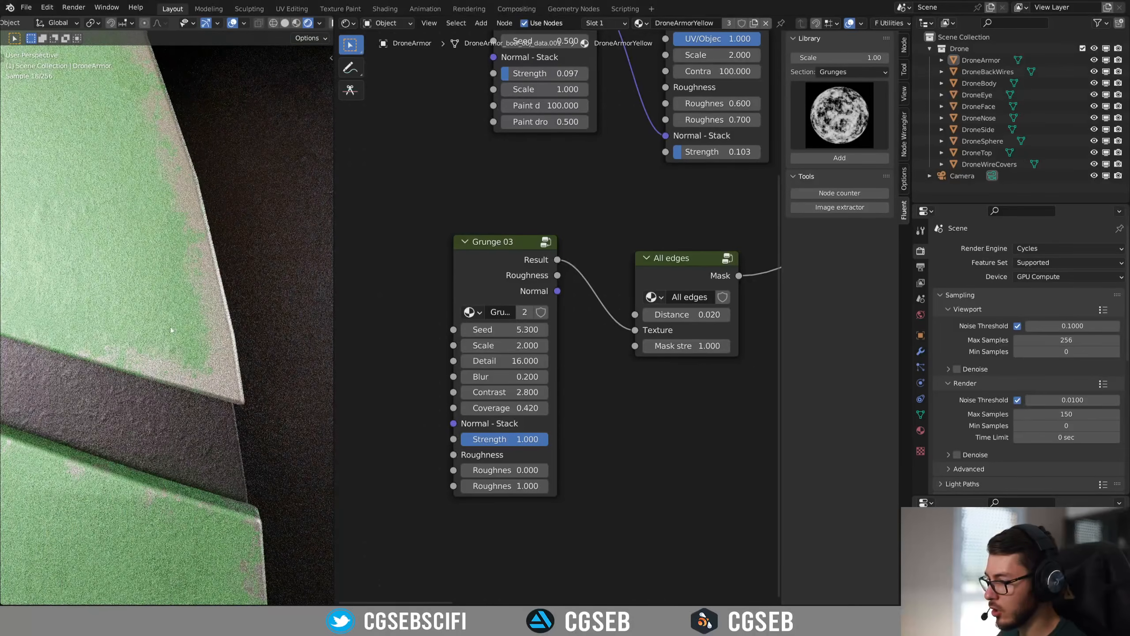
{"action": "scroll", "coordinate": [223, 347], "scroll_direction": "down", "scroll_amount": 6}
{"action": "scroll", "coordinate": [223, 345], "scroll_direction": "up", "scroll_amount": 3}
{"action": "middle_click_drag", "start_coordinate": [223, 346], "coordinate": [284, 293]}
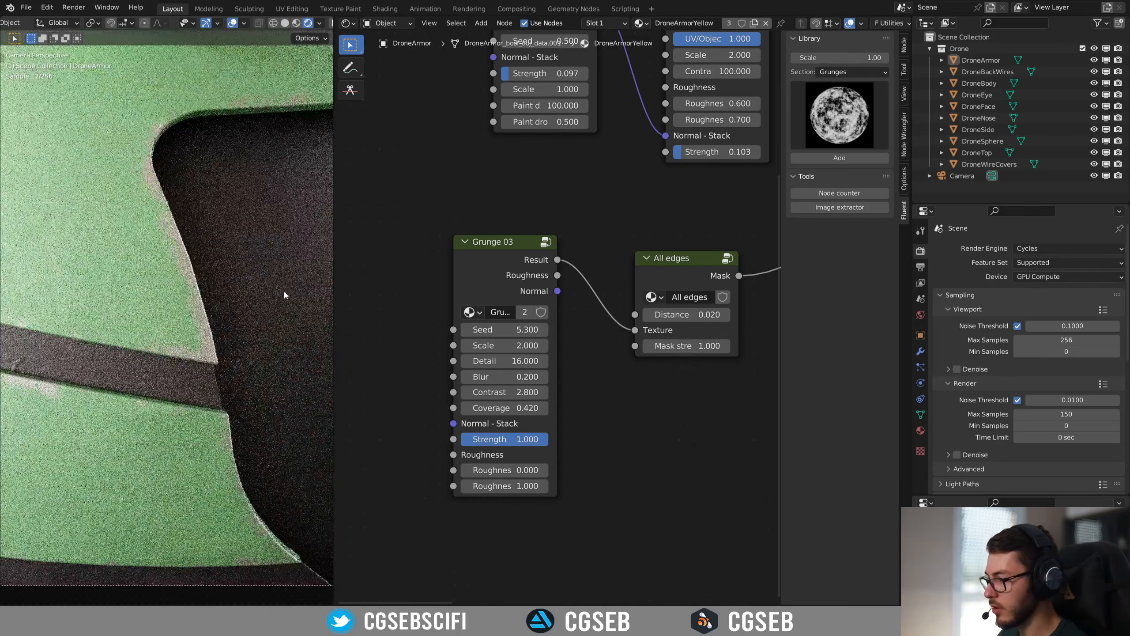
{"action": "key", "text": "KP_0"}
{"action": "scroll", "coordinate": [247, 282], "scroll_direction": "down", "scroll_amount": 2}
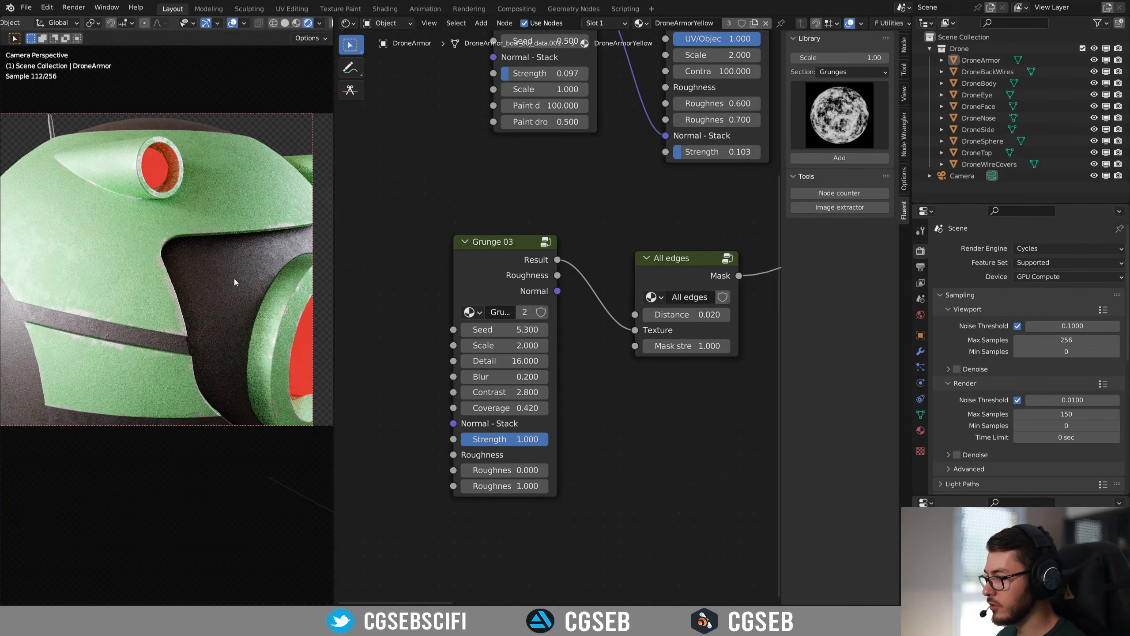
- Move the Grunge 03 and All edges nodes together farther from the layers to make room for another node
{"action": "middle_click_drag", "start_coordinate": [564, 346], "coordinate": [445, 297]}
{"action": "left_click_drag", "start_coordinate": [572, 423], "coordinate": [351, 173]}
{"action": "scroll", "coordinate": [499, 320], "scroll_direction": "down", "scroll_amount": 3}
{"action": "key", "text": "g"}
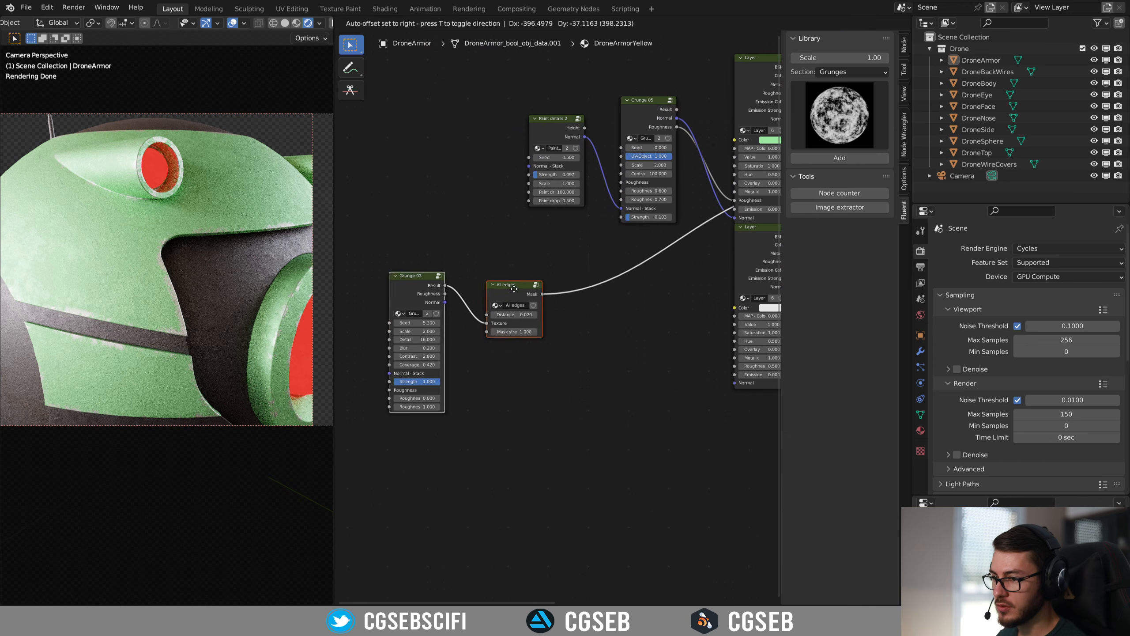
{"action": "left_click", "coordinate": [485, 275]}
{"action": "left_click", "coordinate": [493, 277]}
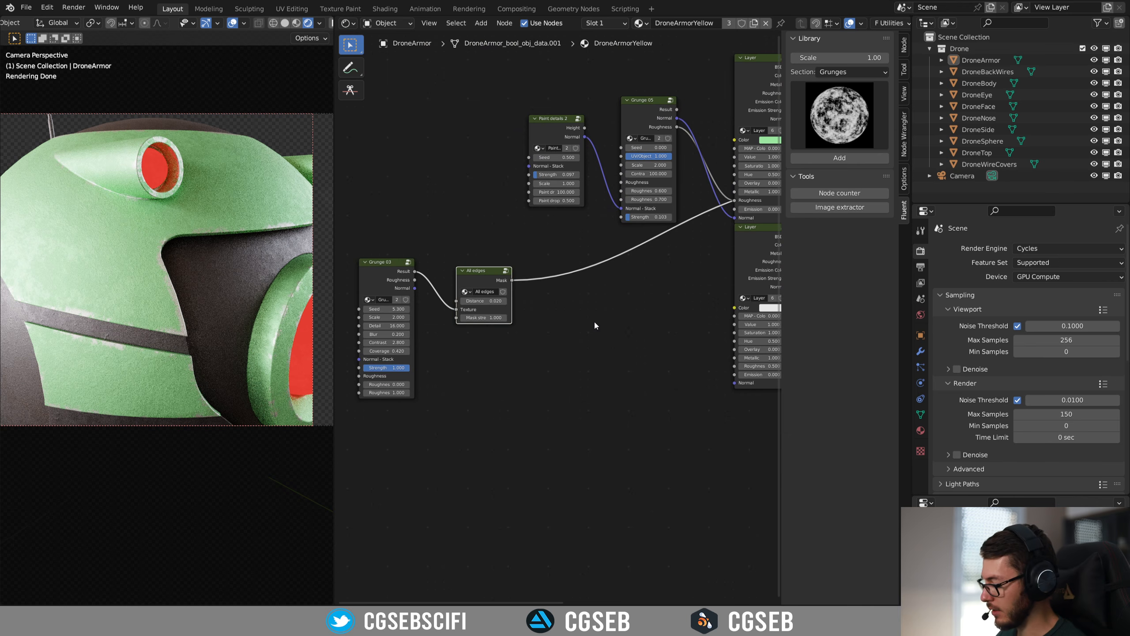
- Add a Fluent Lighten maths node on the link between the All edges mask and the mix mask
{"action": "key", "text": "shift+f"}
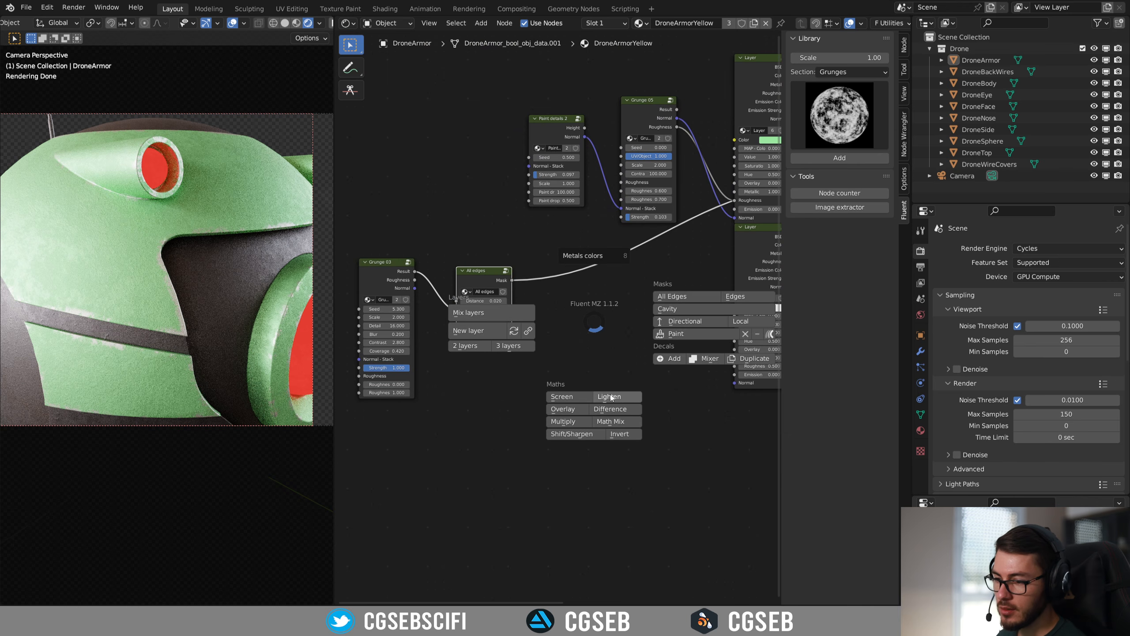
{"action": "left_click", "coordinate": [616, 396]}
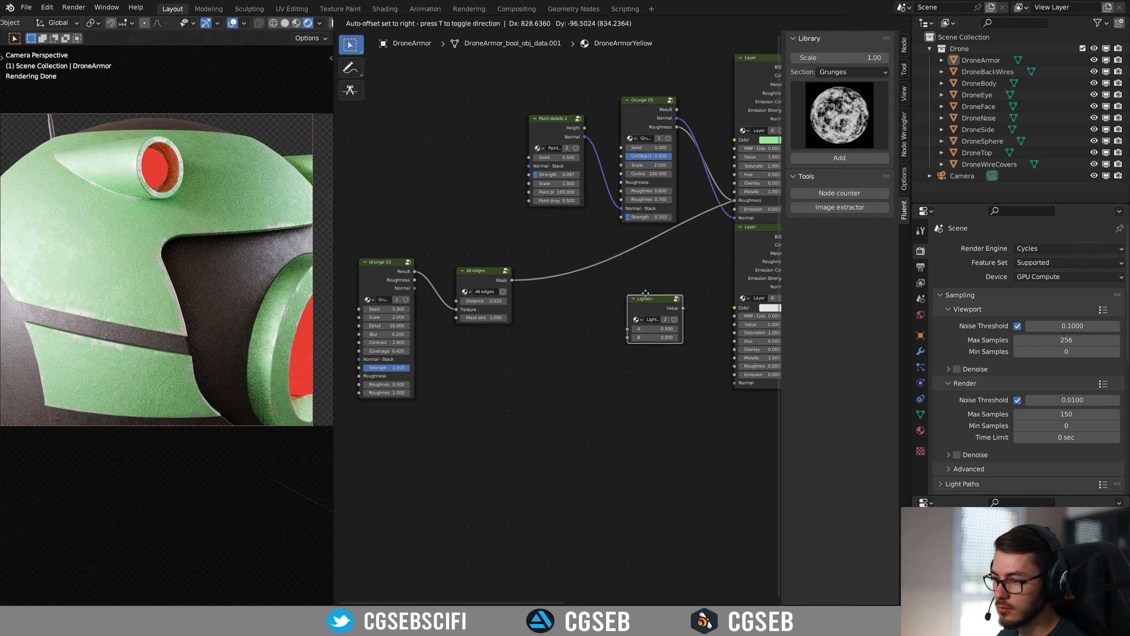
{"action": "left_click", "coordinate": [602, 294]}
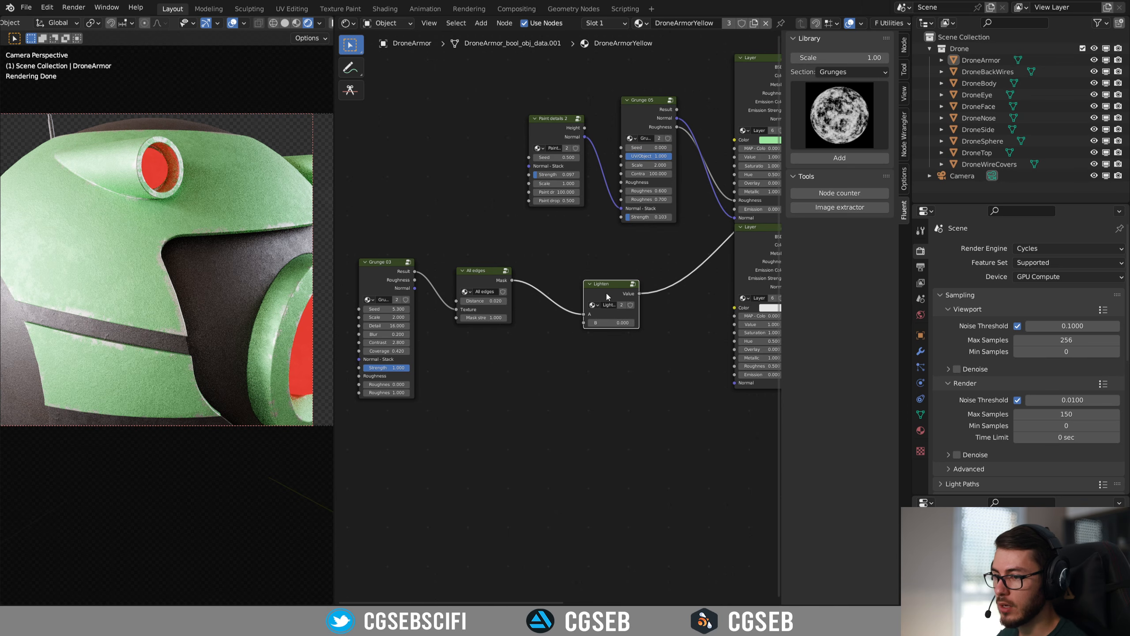
- Move the Grunge 03 and All edges nodes above the Lighten node to free space beneath them
{"action": "scroll", "coordinate": [519, 365], "scroll_direction": "up", "scroll_amount": 3}
{"action": "middle_click_drag", "start_coordinate": [527, 364], "coordinate": [614, 334]}
{"action": "left_click_drag", "start_coordinate": [541, 338], "coordinate": [429, 218]}
{"action": "left_click_drag", "start_coordinate": [545, 234], "coordinate": [529, 186]}
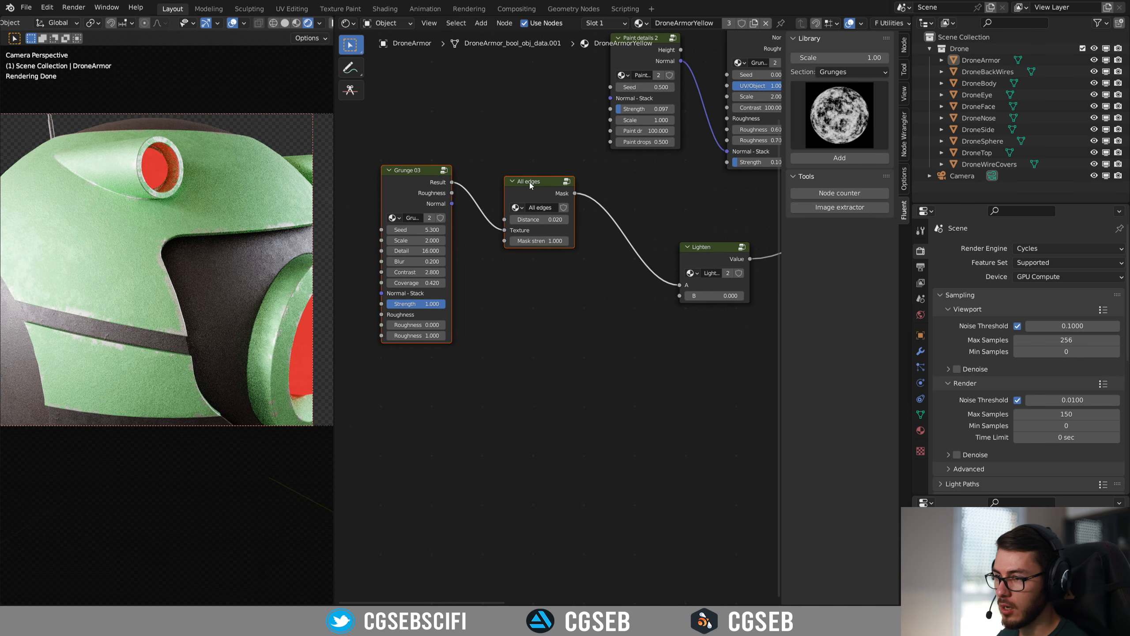
- Preview the All edges mask and the Lighten node's output on the armour
{"action": "left_click", "coordinate": [537, 191], "text": "ctrl+shift"}
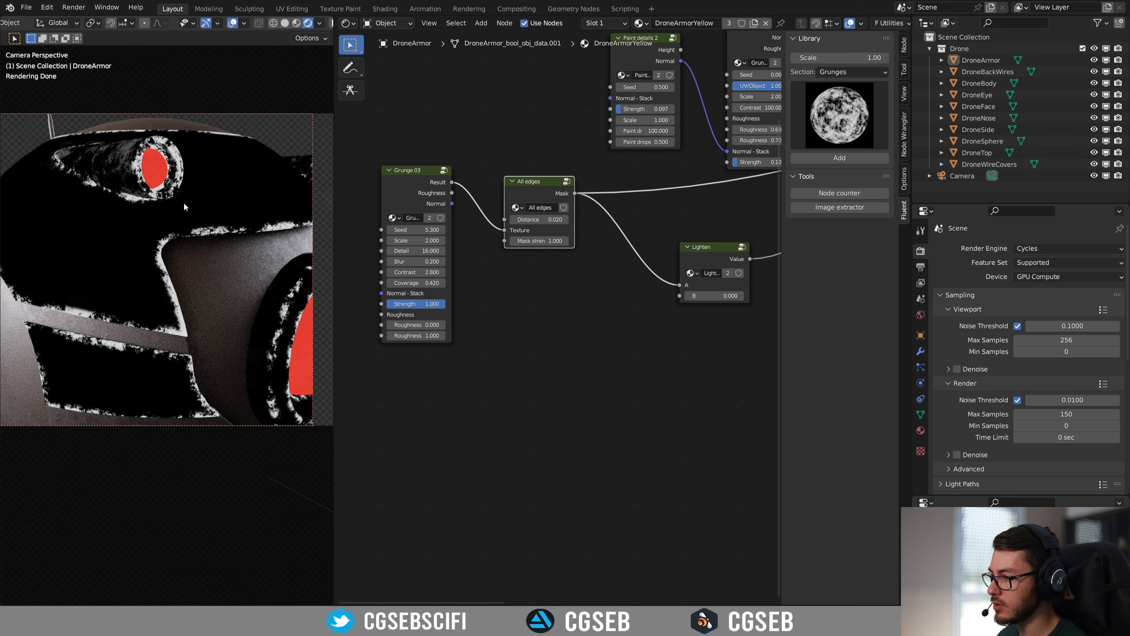
{"action": "middle_click_drag", "start_coordinate": [689, 232], "coordinate": [493, 236]}
{"action": "left_click", "coordinate": [510, 260], "text": "ctrl+shift"}
{"action": "middle_click_drag", "start_coordinate": [556, 313], "coordinate": [655, 275]}
{"action": "scroll", "coordinate": [605, 312], "scroll_direction": "up", "scroll_amount": 3}
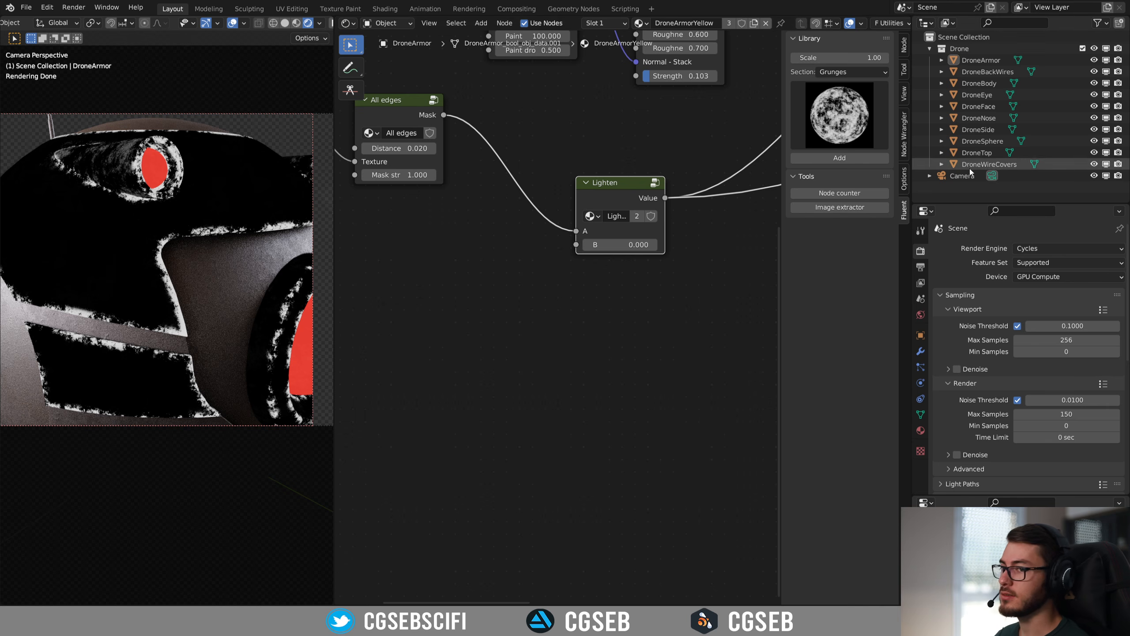
- Add a Dented node from the Imperfections section and connect its Mask output to the Lighten node's B input
{"action": "left_click", "coordinate": [854, 72]}
{"action": "left_click", "coordinate": [855, 86]}
{"action": "left_click", "coordinate": [856, 89]}
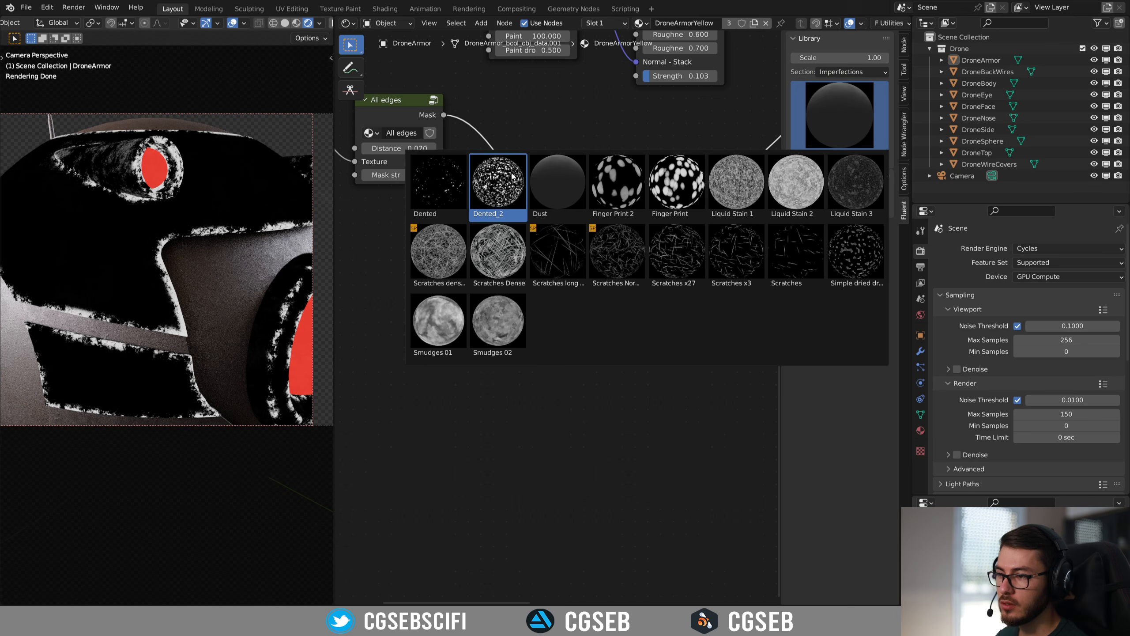
{"action": "left_click", "coordinate": [442, 175]}
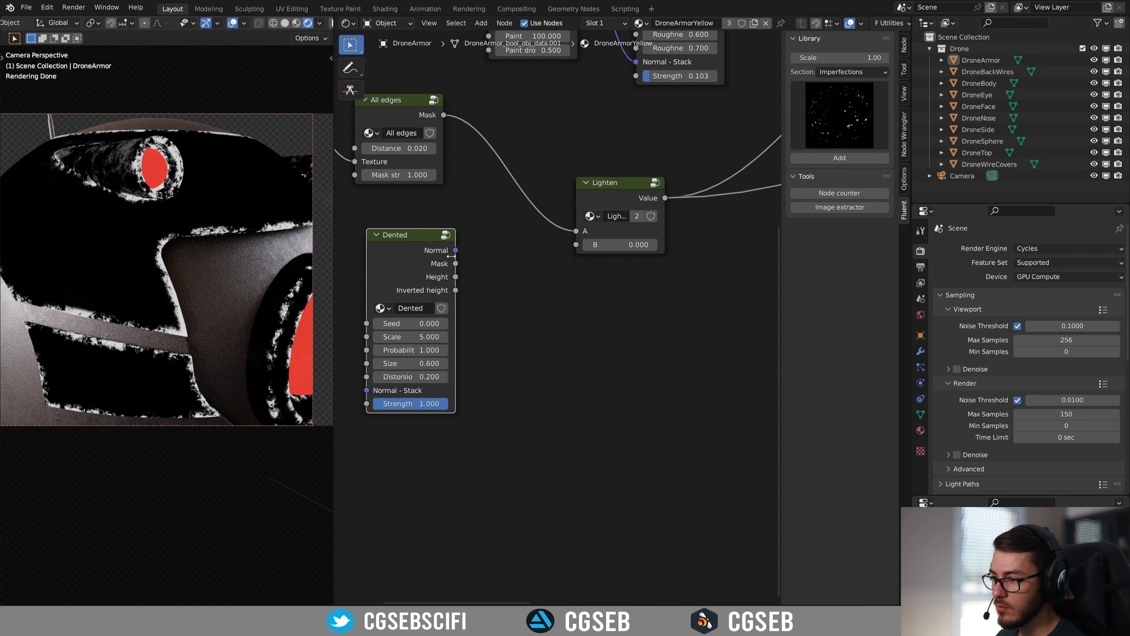
{"action": "left_click_drag", "start_coordinate": [455, 263], "coordinate": [576, 245]}
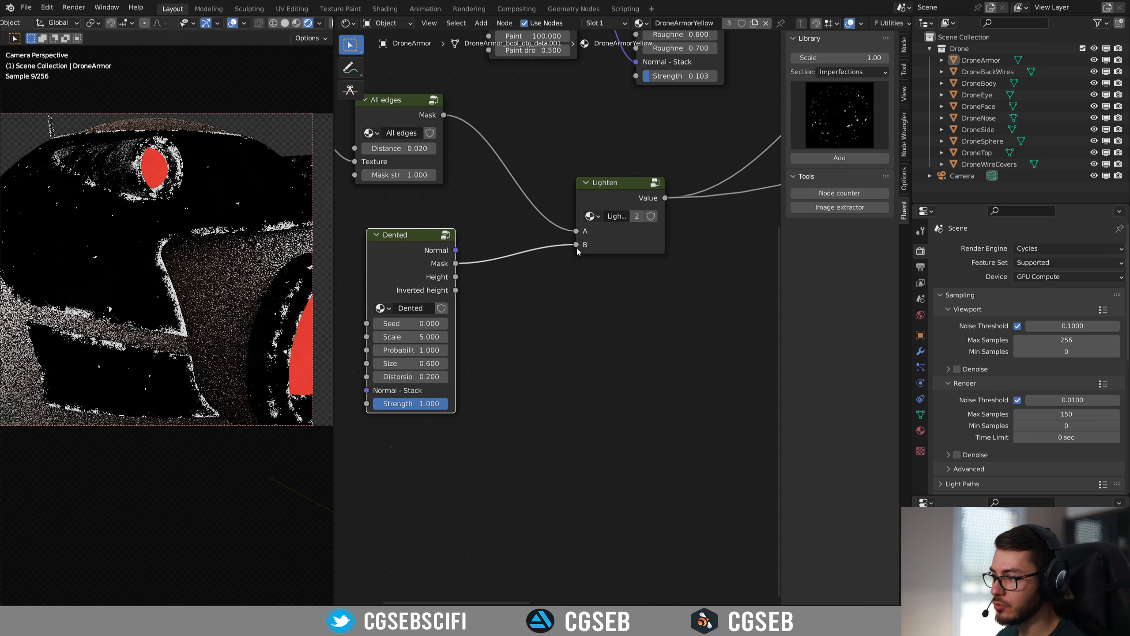
- Inspect the combined edge and dent mask, and switch the preview back to the full armour material
{"action": "scroll", "coordinate": [193, 221], "scroll_direction": "up", "scroll_amount": 4}
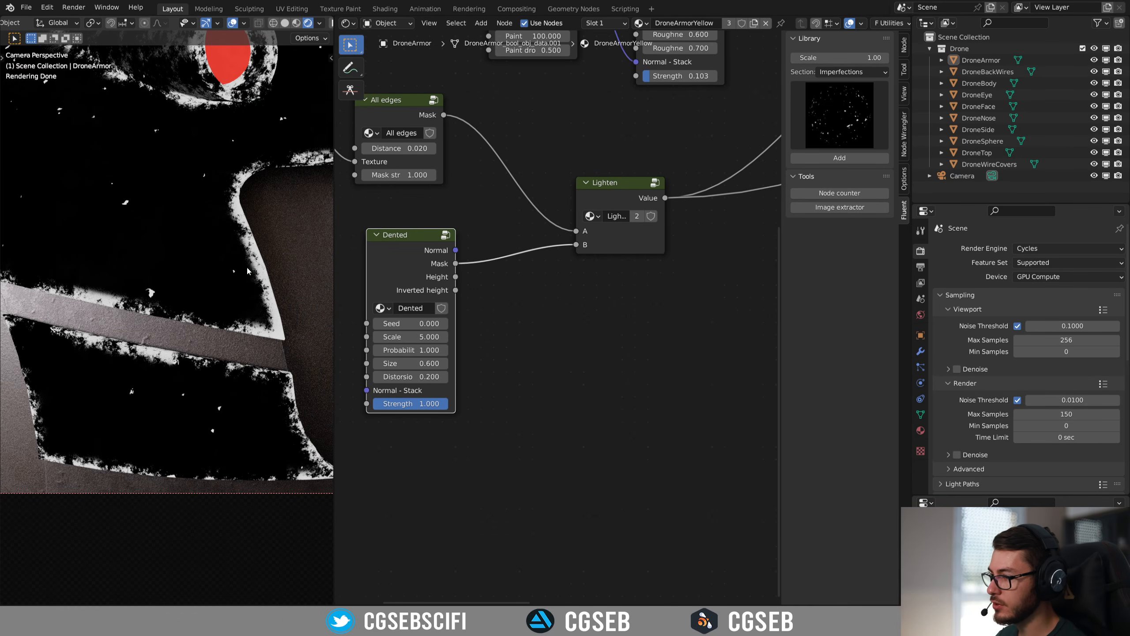
{"action": "scroll", "coordinate": [463, 256], "scroll_direction": "down", "scroll_amount": 4}
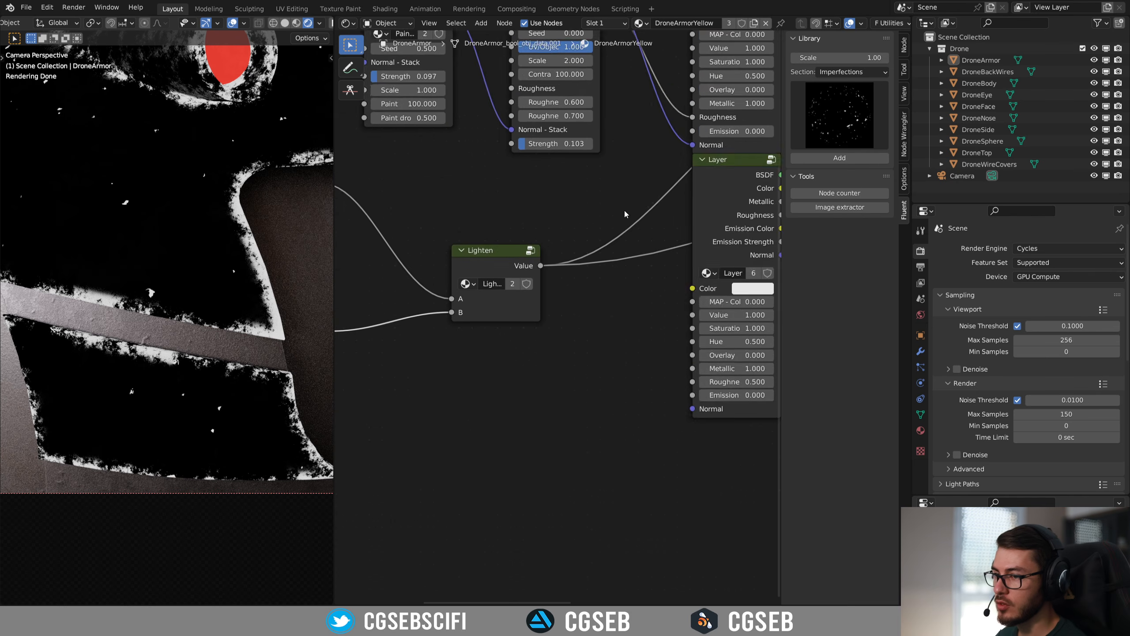
{"action": "middle_click_drag", "start_coordinate": [507, 187], "coordinate": [462, 257]}
{"action": "left_click", "coordinate": [711, 190], "text": "ctrl+shift"}
{"action": "middle_click_drag", "start_coordinate": [338, 308], "coordinate": [690, 240]}
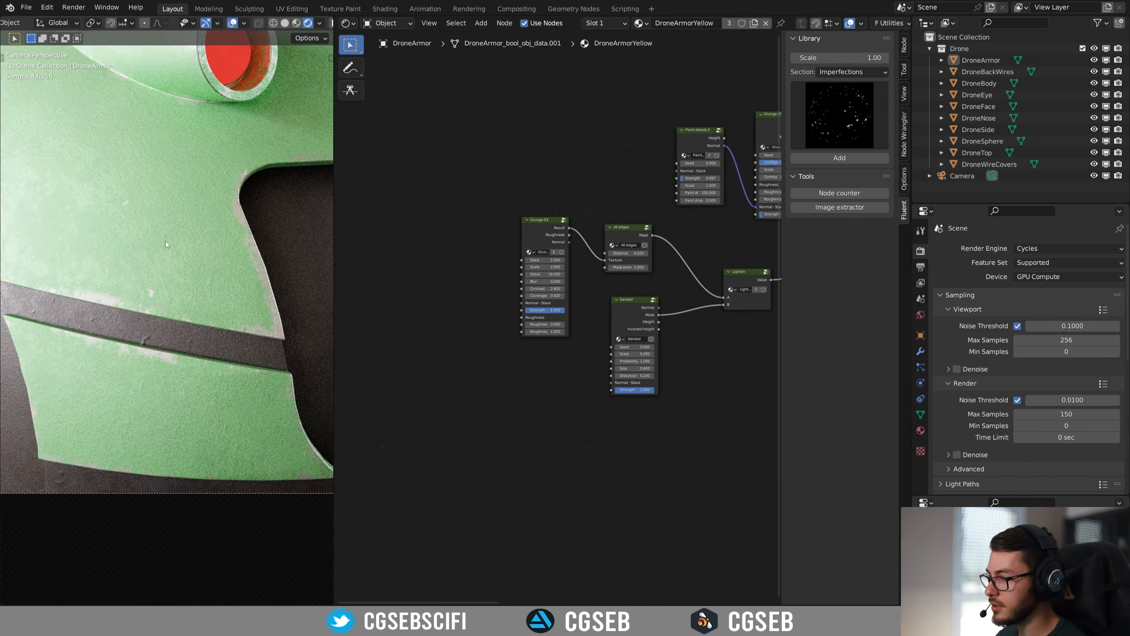
{"action": "scroll", "coordinate": [138, 195], "scroll_direction": "up", "scroll_amount": 2}
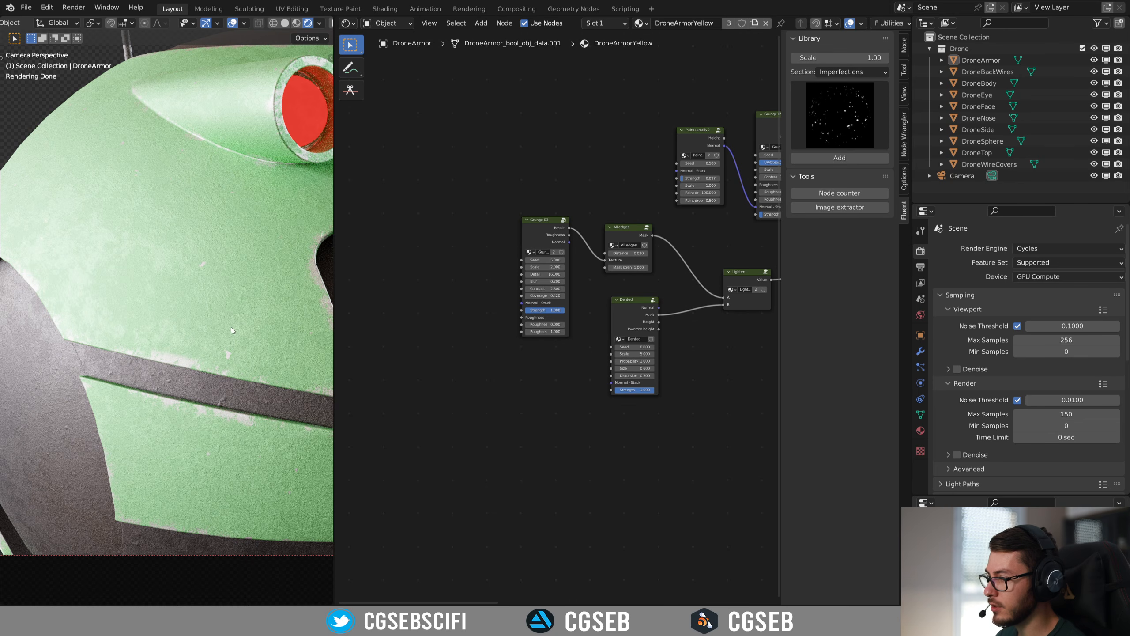
- Shift the Dented node slightly closer to the Lighten node and place a duplicate of it beside it
{"action": "scroll", "coordinate": [570, 325], "scroll_direction": "up", "scroll_amount": 2}
{"action": "middle_click_drag", "start_coordinate": [570, 325], "coordinate": [474, 288]}
{"action": "left_click_drag", "start_coordinate": [522, 273], "coordinate": [559, 279]}
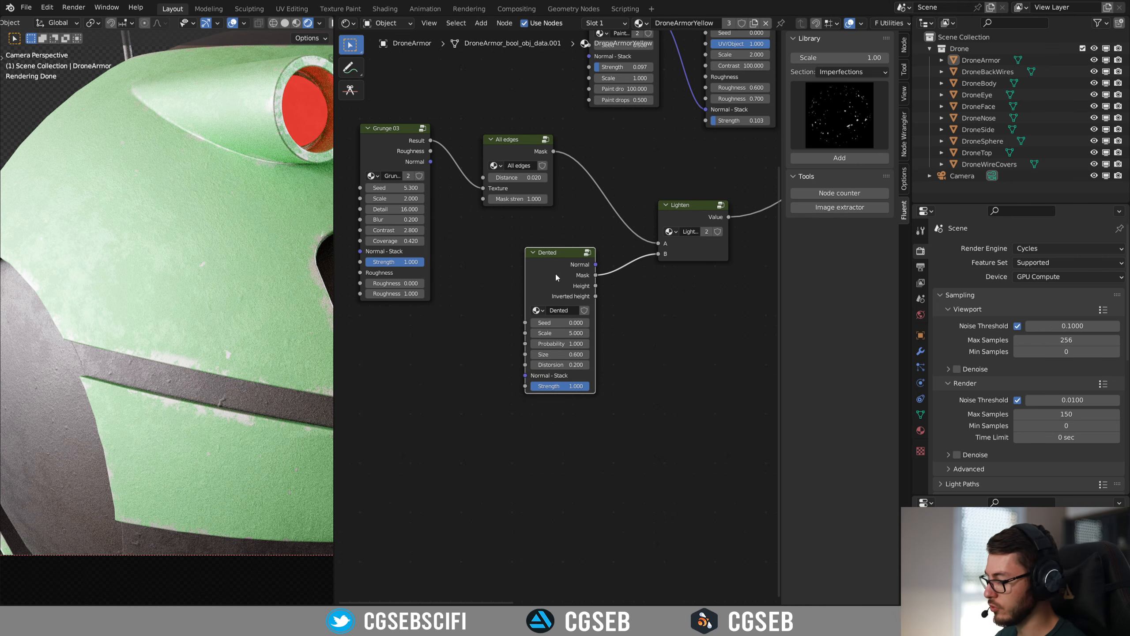
{"action": "key", "text": "shift+d"}
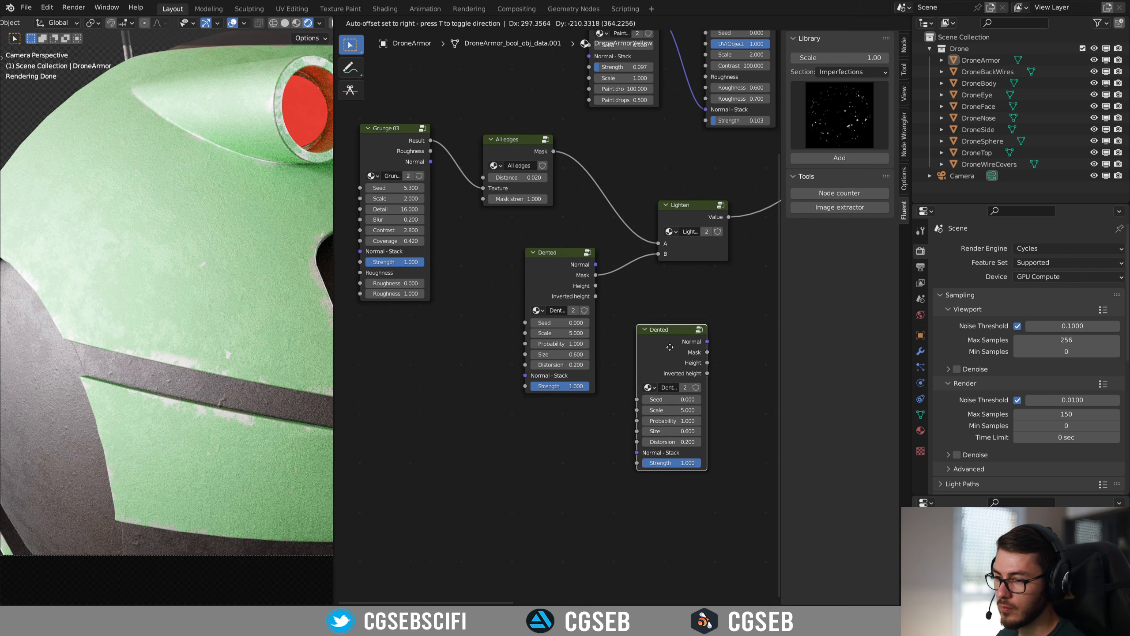
{"action": "left_click", "coordinate": [689, 329]}
- Move the mask nodes farther from the layers and position the Dented copy below the Lighten node
{"action": "middle_click_drag", "start_coordinate": [716, 210], "coordinate": [494, 182]}
{"action": "middle_click_drag", "start_coordinate": [554, 250], "coordinate": [766, 291]}
{"action": "left_click_drag", "start_coordinate": [674, 154], "coordinate": [398, 287]}
{"action": "left_click_drag", "start_coordinate": [692, 223], "coordinate": [569, 205]}
{"action": "left_click_drag", "start_coordinate": [682, 335], "coordinate": [589, 314]}
- Insert a duplicate of the Lighten node after the first one and connect the second Dented node's Mask to its B input
{"action": "left_click", "coordinate": [571, 227]}
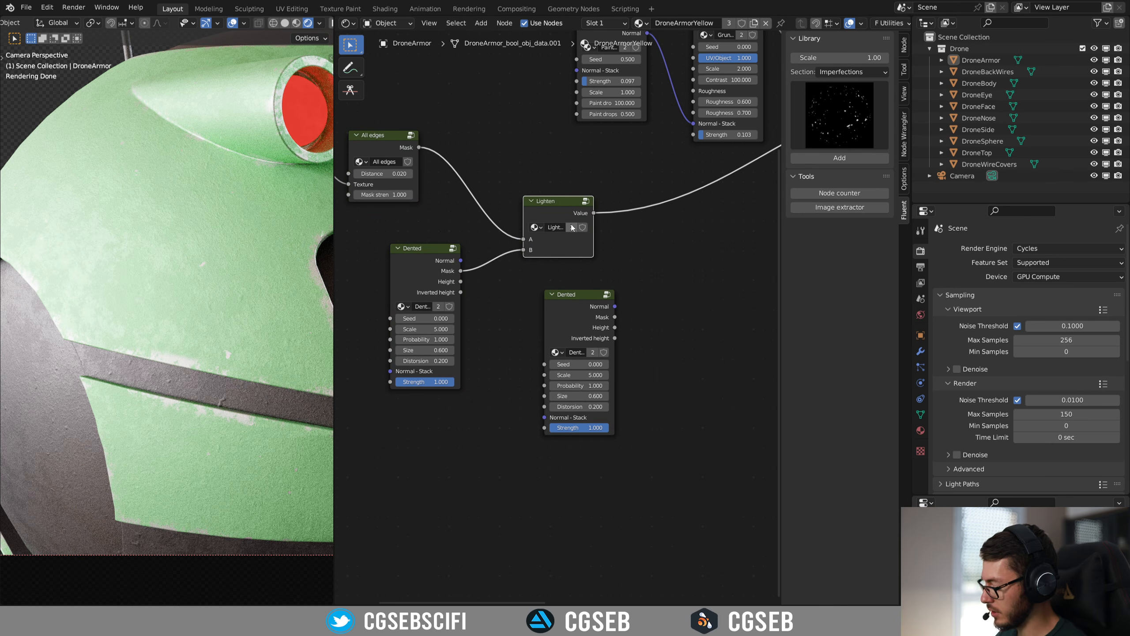
{"action": "key", "text": "shift+d"}
{"action": "left_click", "coordinate": [703, 217]}
{"action": "left_click_drag", "start_coordinate": [615, 317], "coordinate": [664, 239]}
{"action": "left_click_drag", "start_coordinate": [576, 306], "coordinate": [556, 280]}
- Set the second Dented node's Scale to 0.5 for larger chips
{"action": "scroll", "coordinate": [556, 281], "scroll_direction": "up", "scroll_amount": 2}
{"action": "left_click", "coordinate": [578, 362]}
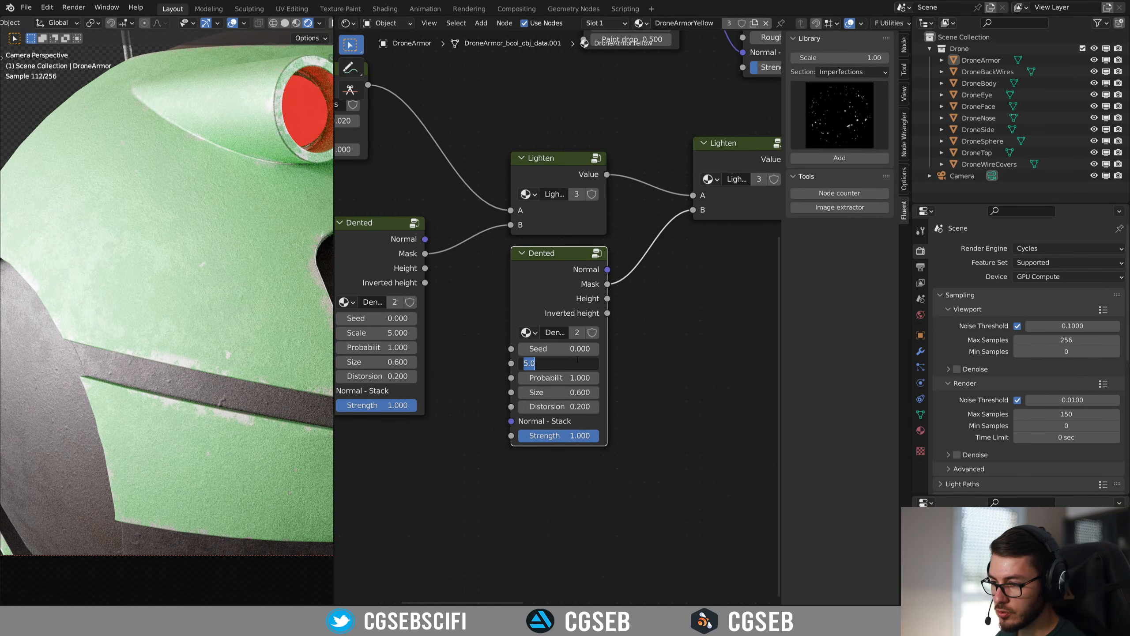
{"action": "type", "text": "0.5"}
{"action": "key", "text": "Return"}
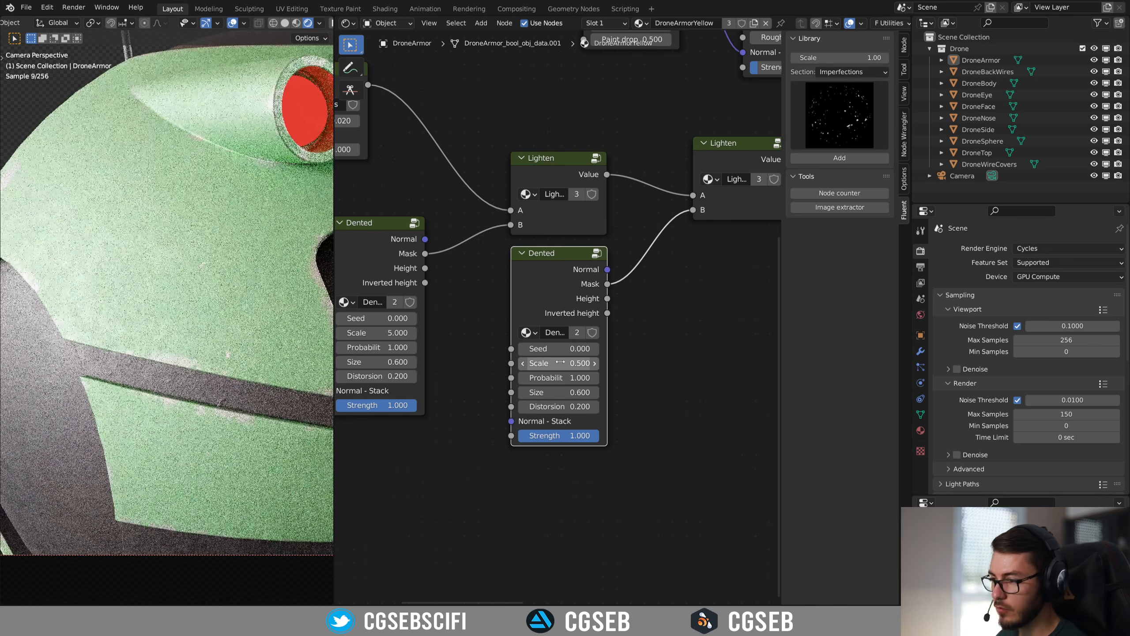
{"action": "scroll", "coordinate": [45, 203], "scroll_direction": "down", "scroll_amount": 2}
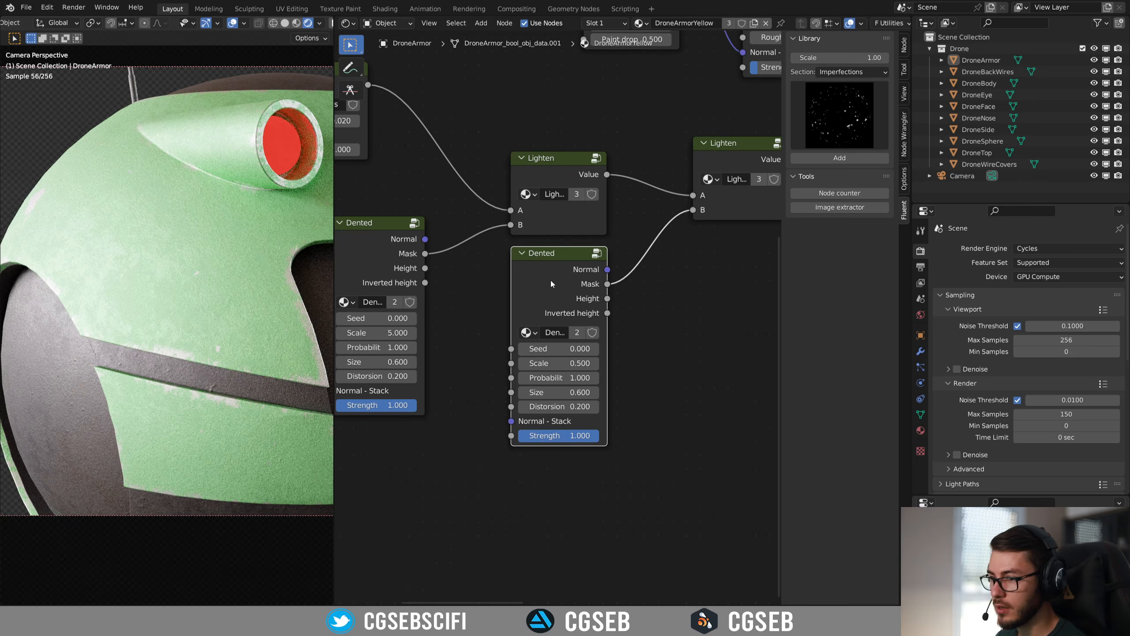
- Preview the second Dented node's mask on the armour and set its Seed to 1.7
{"action": "left_click", "coordinate": [551, 281], "text": "ctrl+shift"}
{"action": "scroll", "coordinate": [249, 259], "scroll_direction": "down", "scroll_amount": 3}
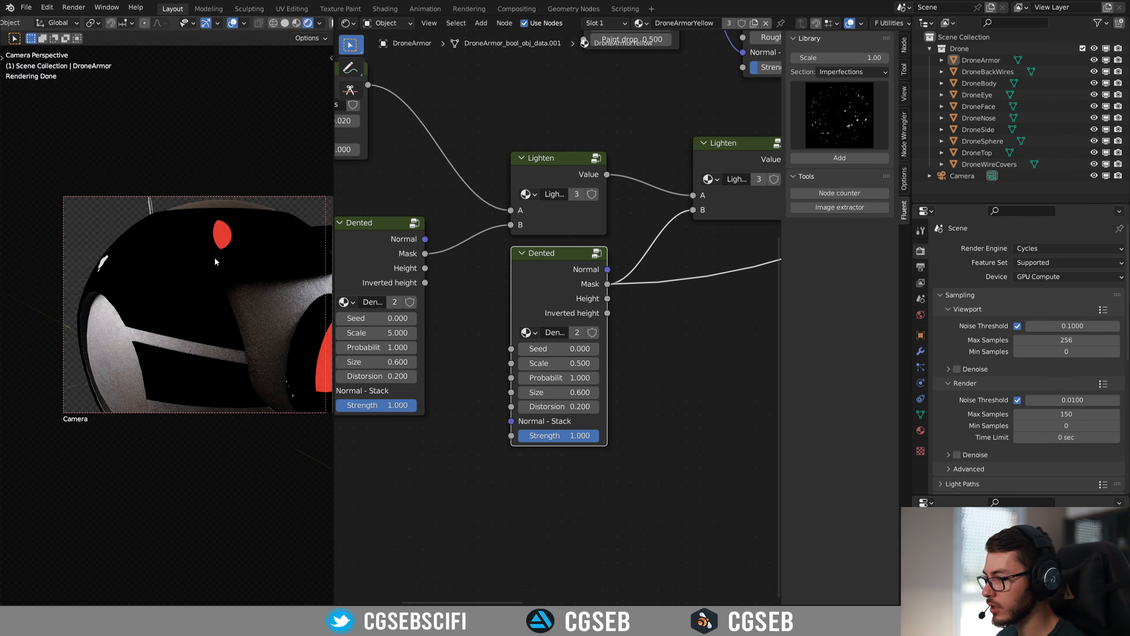
{"action": "middle_click_drag", "start_coordinate": [215, 261], "coordinate": [190, 253], "text": "shift"}
{"action": "left_click", "coordinate": [596, 348]}
{"action": "left_click", "coordinate": [596, 348]}
{"action": "left_click", "coordinate": [595, 347]}
{"action": "left_click", "coordinate": [596, 347]}
{"action": "left_click", "coordinate": [596, 347]}
{"action": "left_click", "coordinate": [596, 348]}
{"action": "left_click", "coordinate": [595, 348]}
{"action": "left_click", "coordinate": [596, 348]}
{"action": "left_click", "coordinate": [596, 348]}
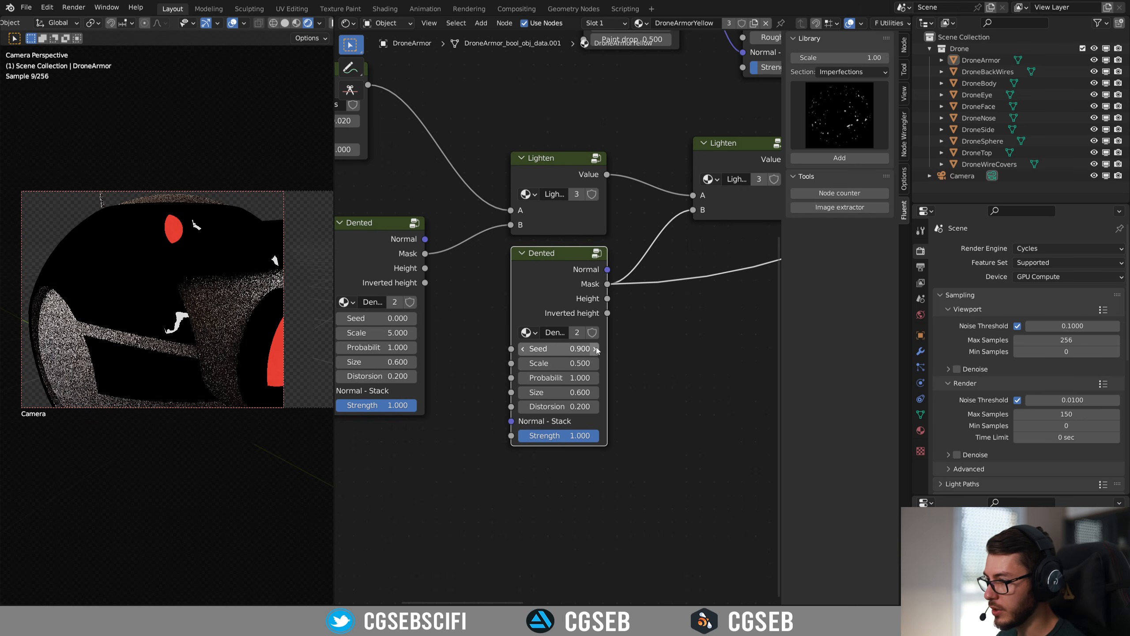
{"action": "left_click", "coordinate": [596, 348]}
{"action": "left_click", "coordinate": [596, 348]}
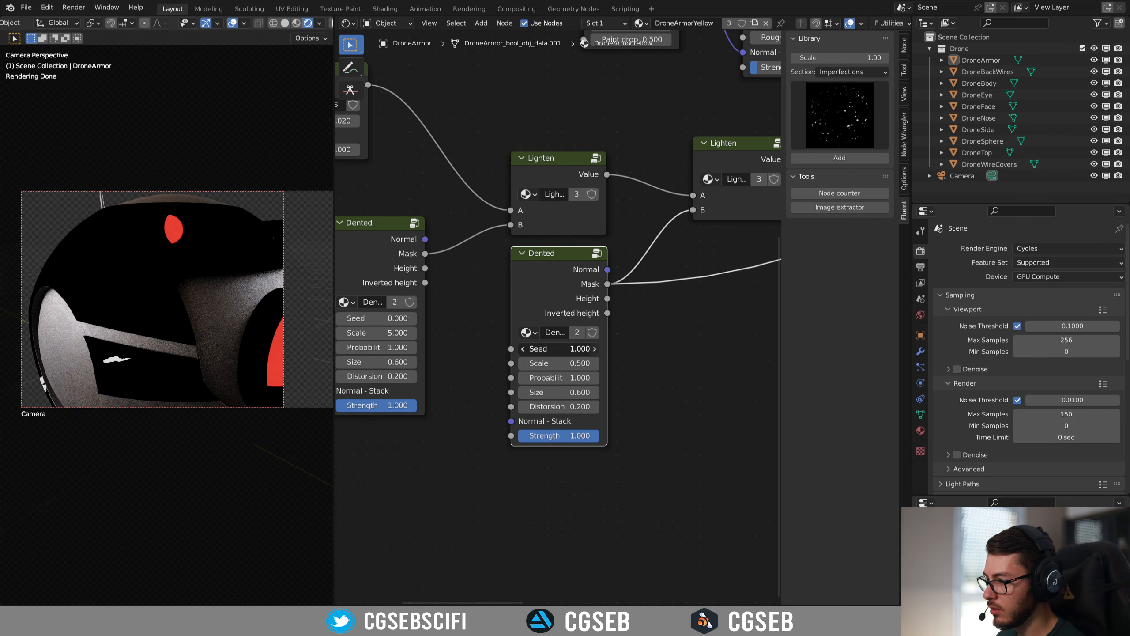
{"action": "left_click", "coordinate": [596, 348]}
{"action": "left_click", "coordinate": [596, 348]}
{"action": "left_click", "coordinate": [595, 347]}
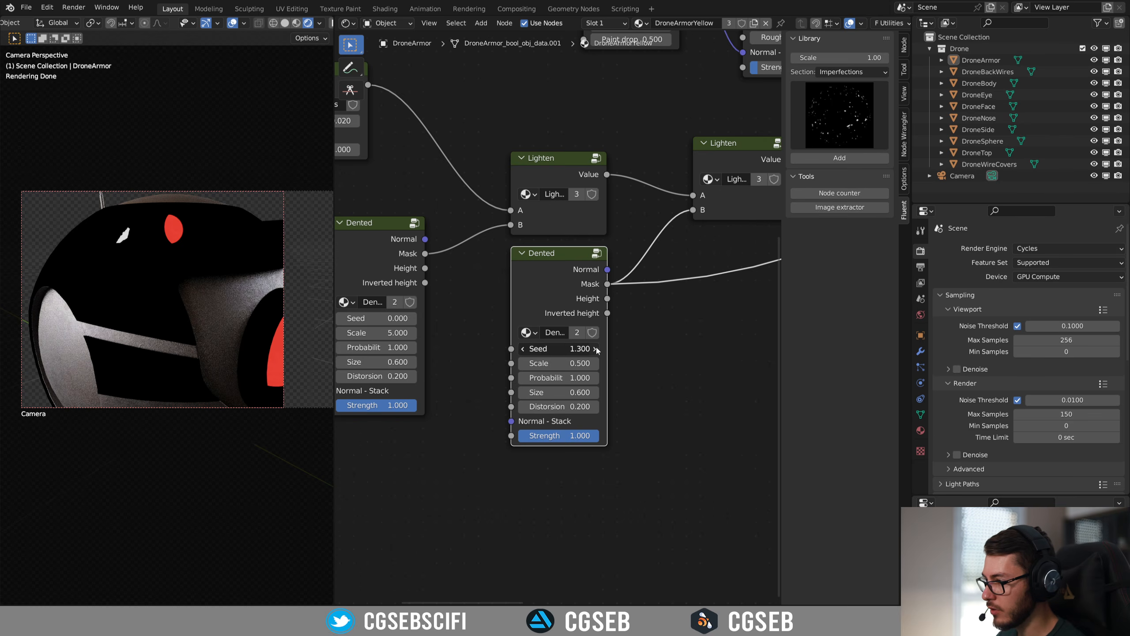
{"action": "left_click", "coordinate": [596, 348]}
{"action": "left_click", "coordinate": [596, 348]}
{"action": "left_click", "coordinate": [596, 348]}
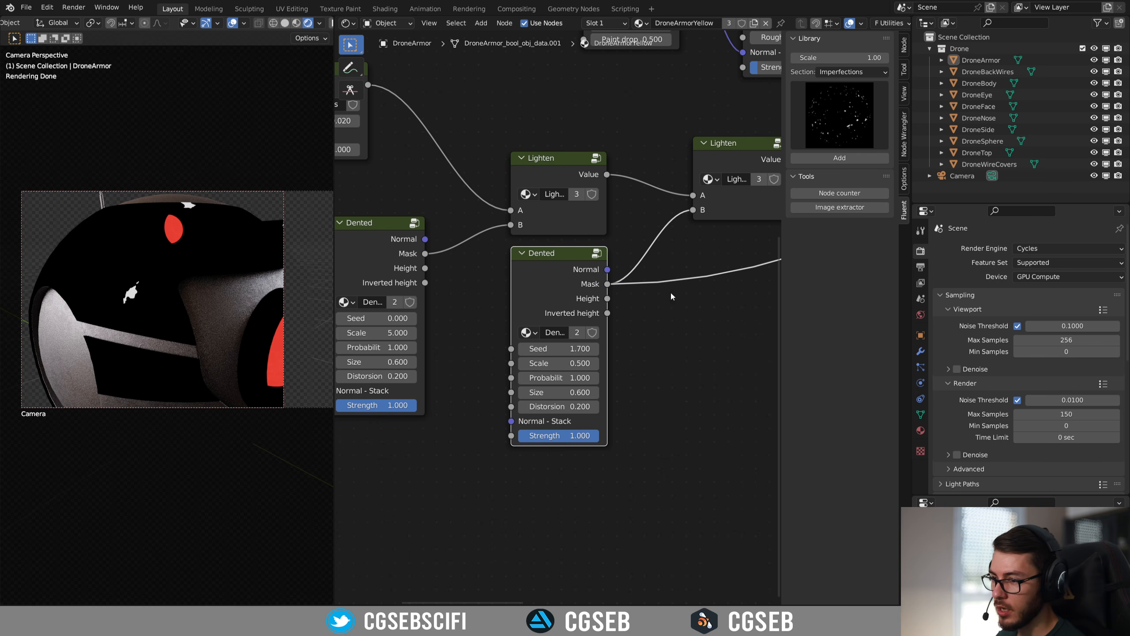
- Preview the second Lighten node's combined mask on the armour and return the preview to the Principled BSDF material
{"action": "middle_click_drag", "start_coordinate": [671, 296], "coordinate": [551, 348]}
{"action": "left_click", "coordinate": [615, 213], "text": "ctrl+shift"}
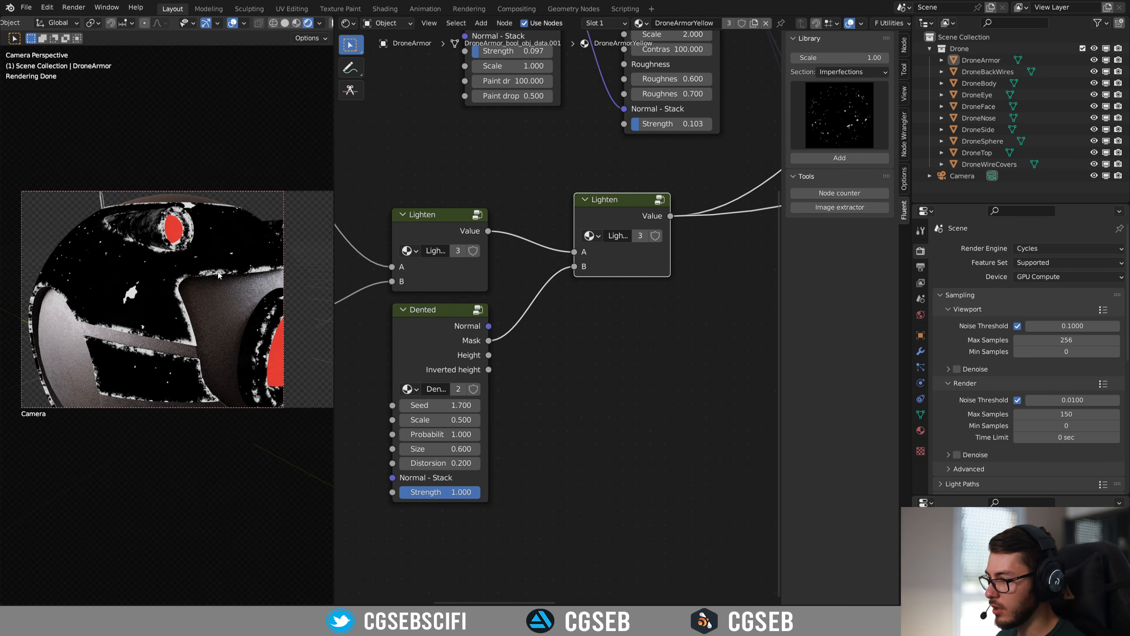
{"action": "scroll", "coordinate": [135, 283], "scroll_direction": "up", "scroll_amount": 6}
{"action": "middle_click_drag", "start_coordinate": [134, 280], "coordinate": [172, 312], "text": "shift"}
{"action": "middle_click_drag", "start_coordinate": [662, 319], "coordinate": [361, 467]}
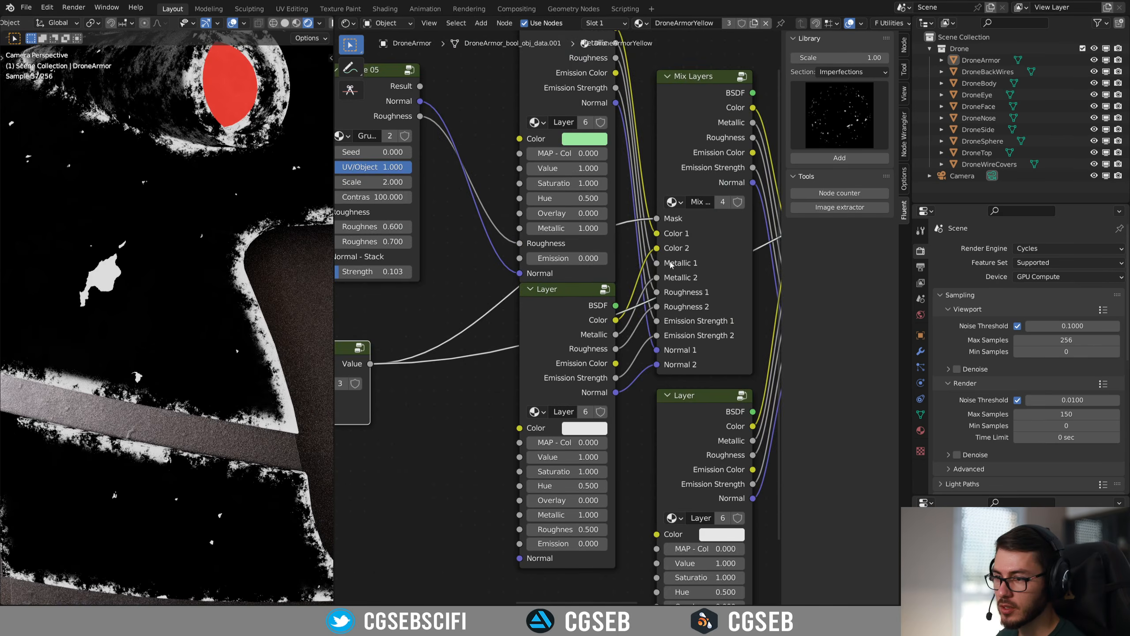
{"action": "middle_click_drag", "start_coordinate": [671, 263], "coordinate": [351, 338]}
{"action": "left_click", "coordinate": [727, 161], "text": "ctrl+shift"}
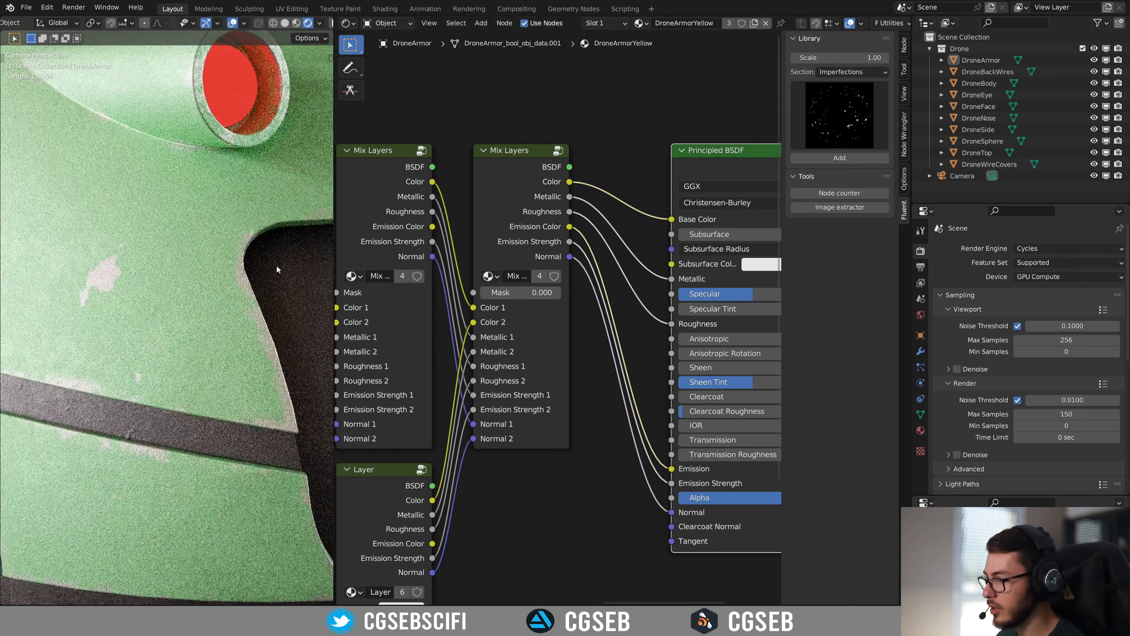
- Set the Detail of the Grunge 03 node that feeds the All edges mask to 8
{"action": "middle_click_drag", "start_coordinate": [477, 371], "coordinate": [642, 293]}
{"action": "middle_click_drag", "start_coordinate": [466, 378], "coordinate": [679, 342]}
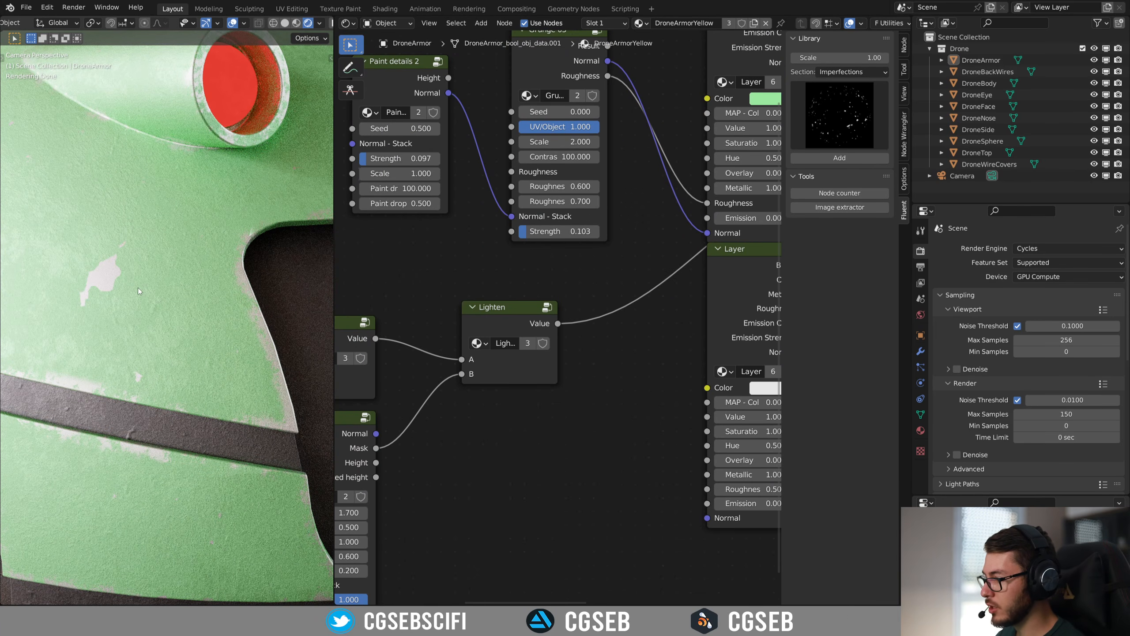
{"action": "scroll", "coordinate": [270, 327], "scroll_direction": "up", "scroll_amount": 5}
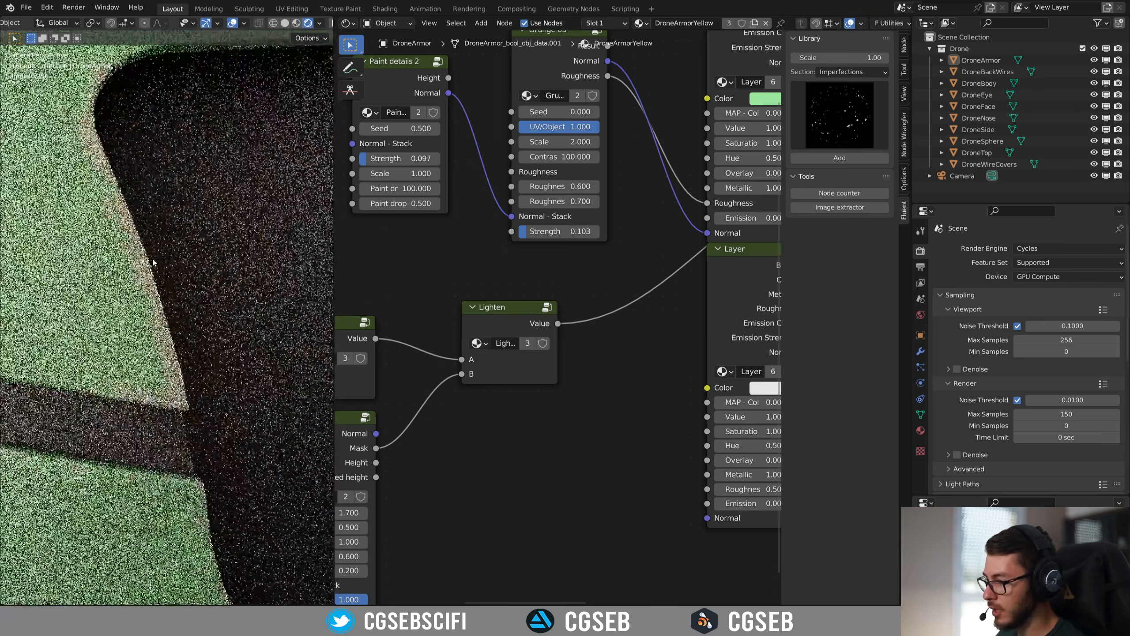
{"action": "scroll", "coordinate": [154, 267], "scroll_direction": "up", "scroll_amount": 3}
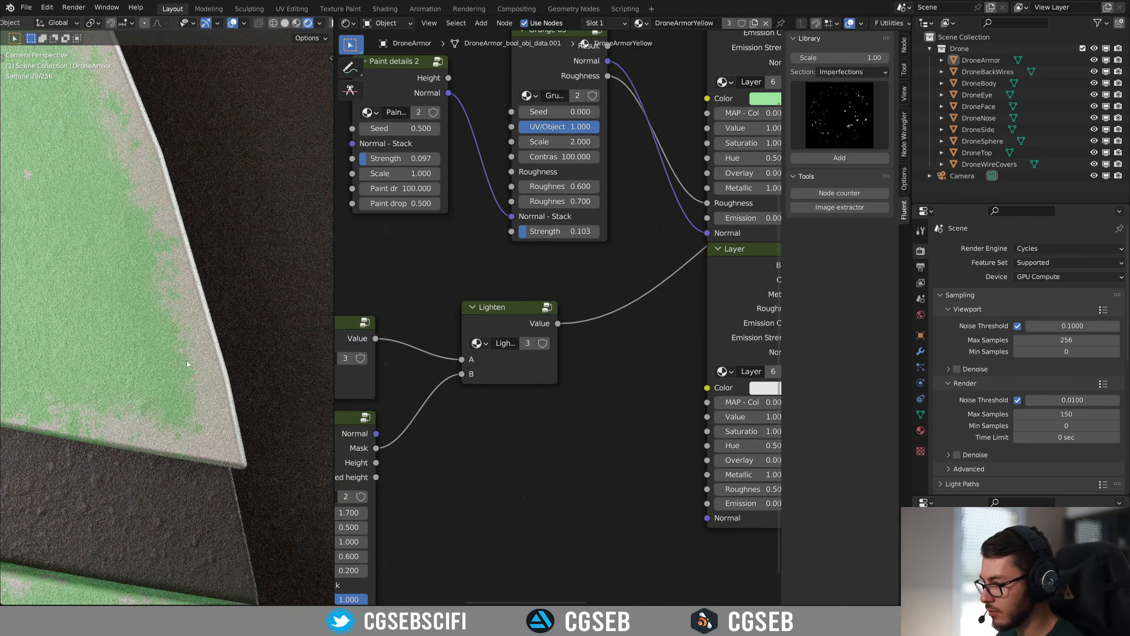
{"action": "middle_click_drag", "start_coordinate": [474, 410], "coordinate": [719, 339]}
{"action": "middle_click_drag", "start_coordinate": [483, 292], "coordinate": [640, 282]}
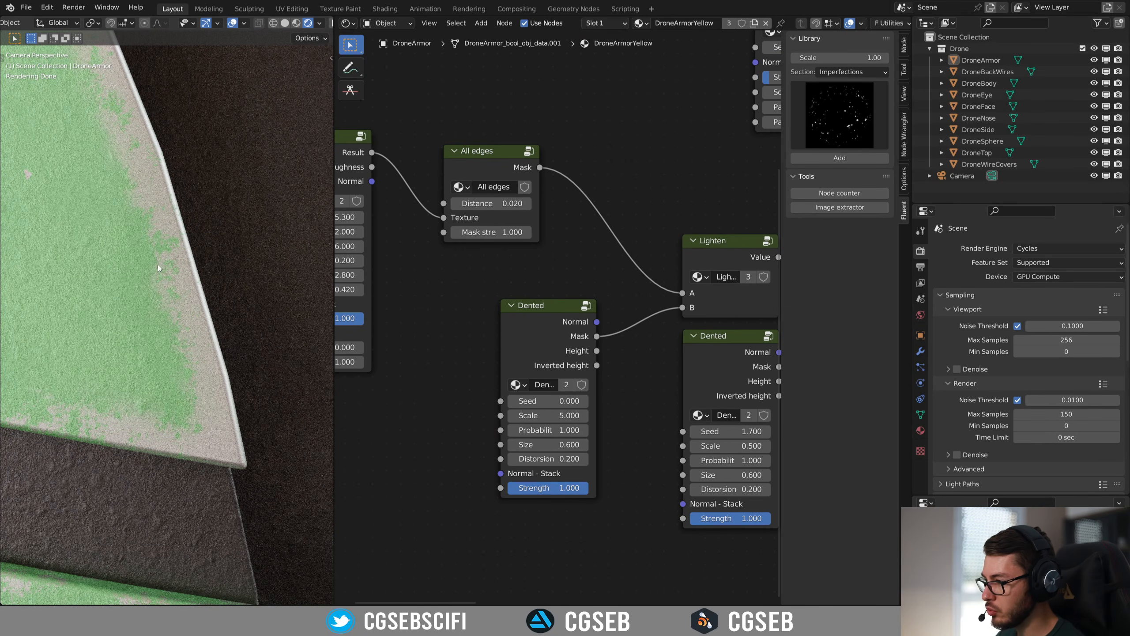
{"action": "middle_click_drag", "start_coordinate": [463, 291], "coordinate": [596, 343]}
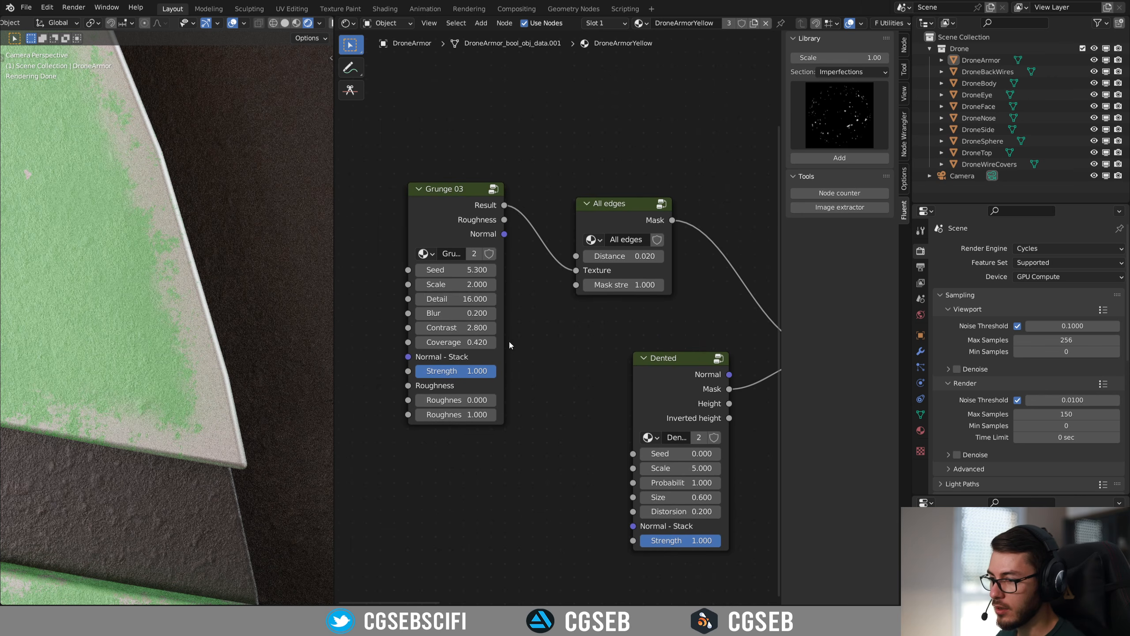
{"action": "left_click", "coordinate": [460, 299]}
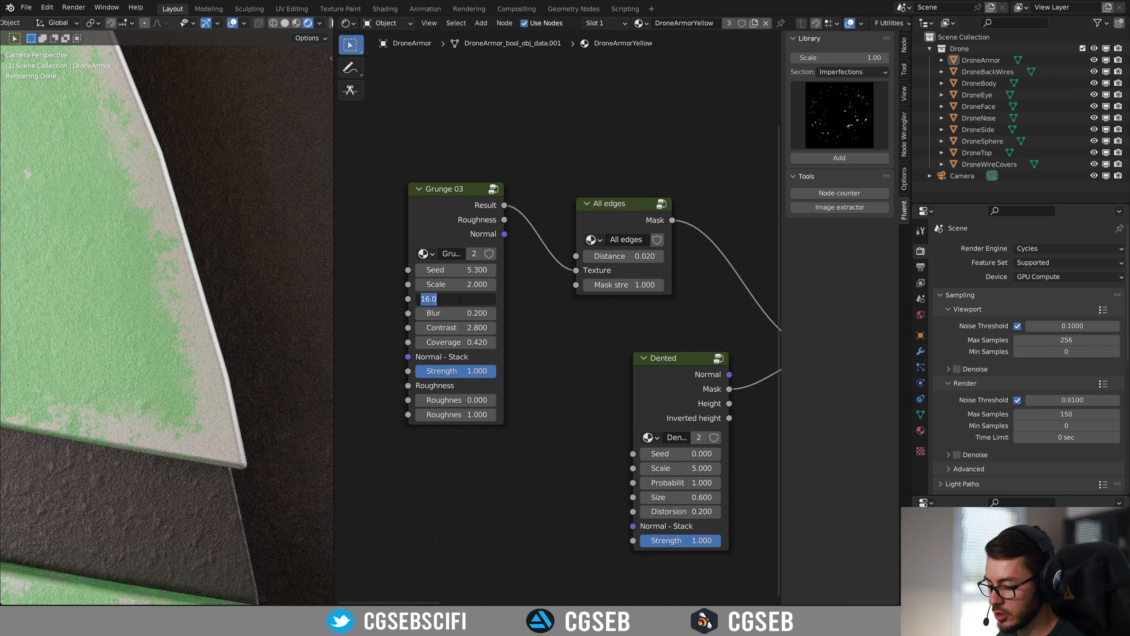
{"action": "type", "text": "8"}
{"action": "key", "text": "Return"}
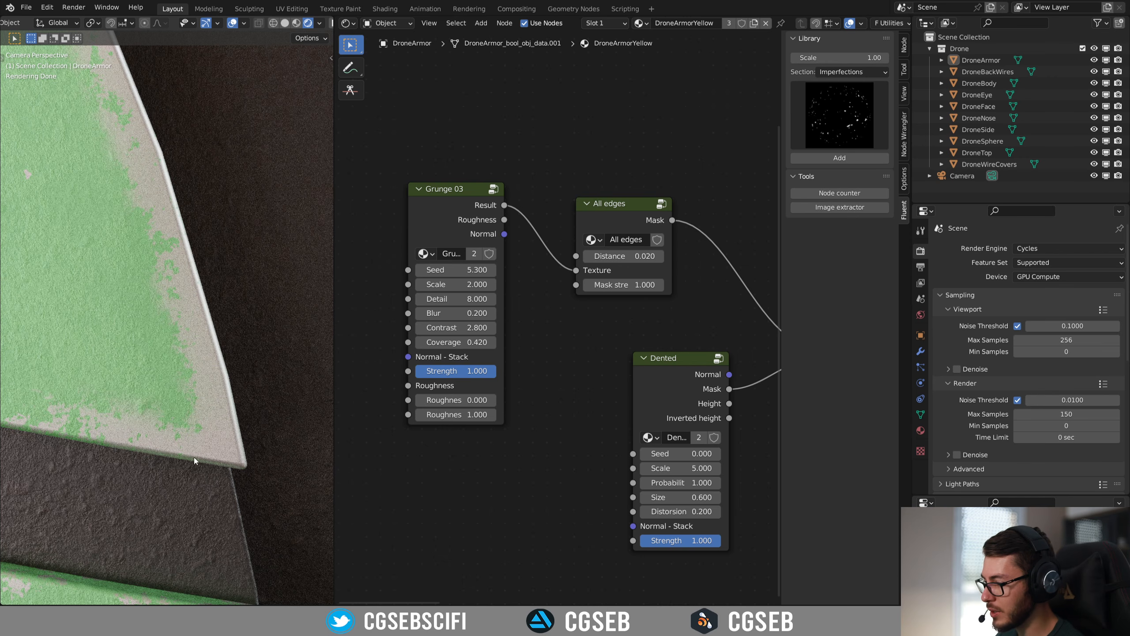
- Inspect the armour's worn edge up close and preview the second Lighten node's combined mask on it
{"action": "middle_click_drag", "start_coordinate": [248, 415], "coordinate": [170, 399]}
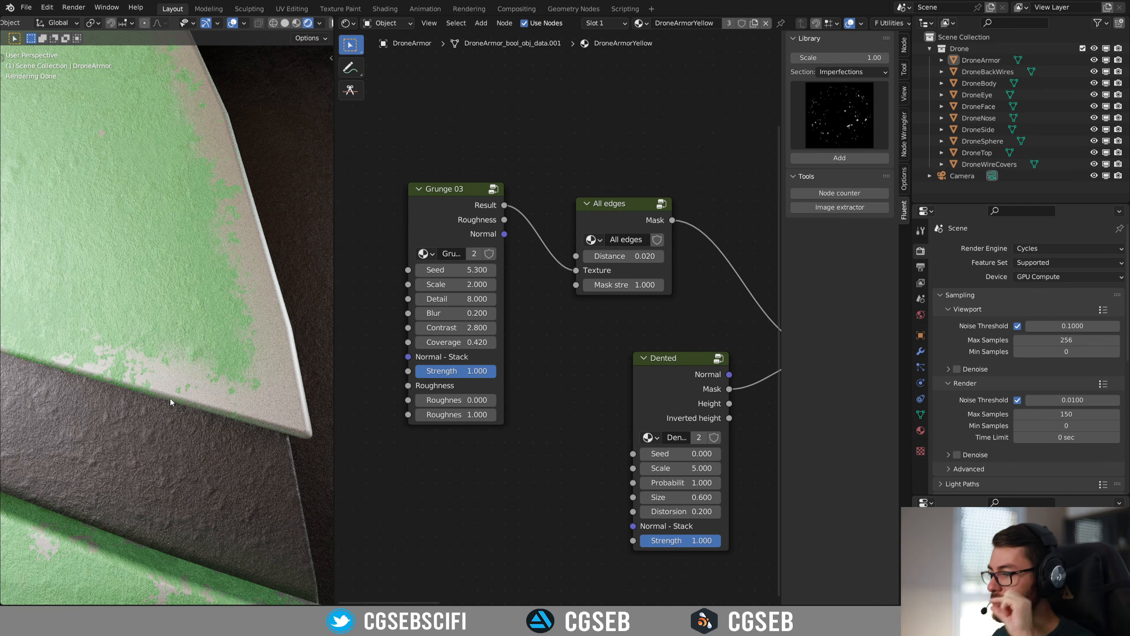
{"action": "middle_click_drag", "start_coordinate": [195, 319], "coordinate": [284, 318]}
{"action": "scroll", "coordinate": [286, 323], "scroll_direction": "up", "scroll_amount": 4}
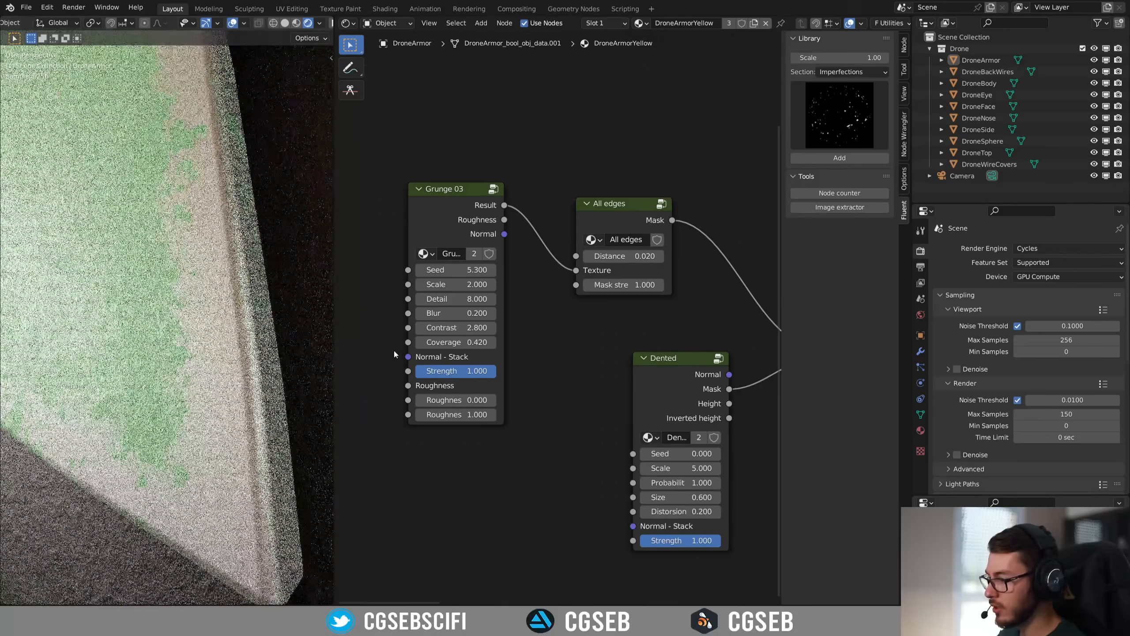
{"action": "middle_click_drag", "start_coordinate": [585, 334], "coordinate": [717, 307]}
{"action": "middle_click_drag", "start_coordinate": [342, 312], "coordinate": [496, 302]}
{"action": "left_click", "coordinate": [510, 265], "text": "ctrl+shift"}
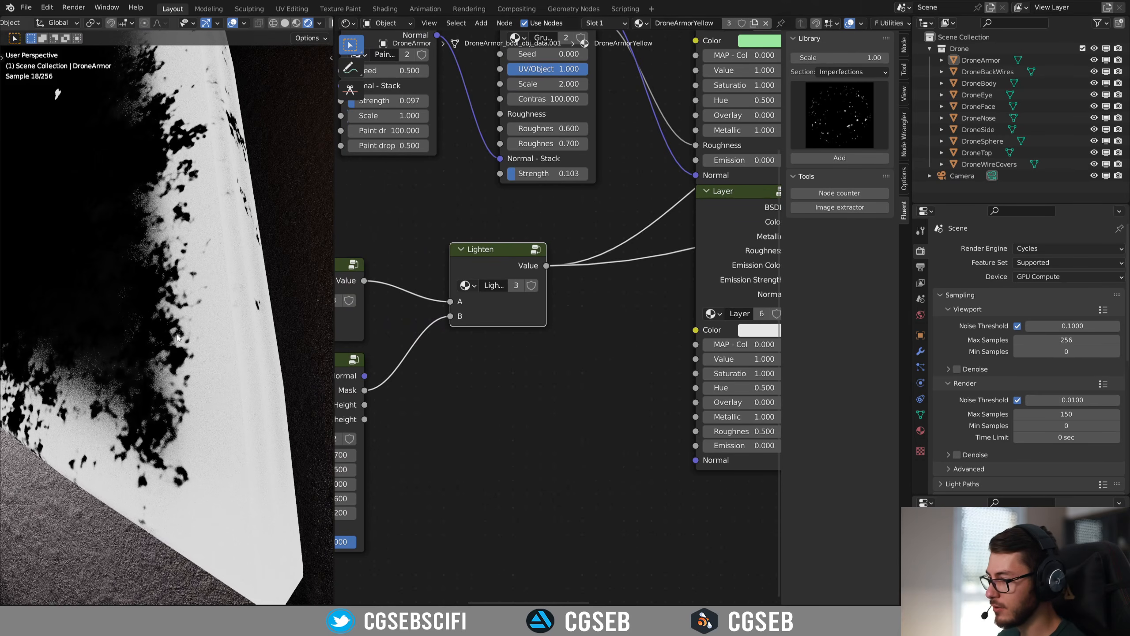
- Add a Bump node, connect the second Lighten node's Value to its Height and preview the resulting normal on the armour
{"action": "middle_click_drag", "start_coordinate": [487, 368], "coordinate": [532, 316]}
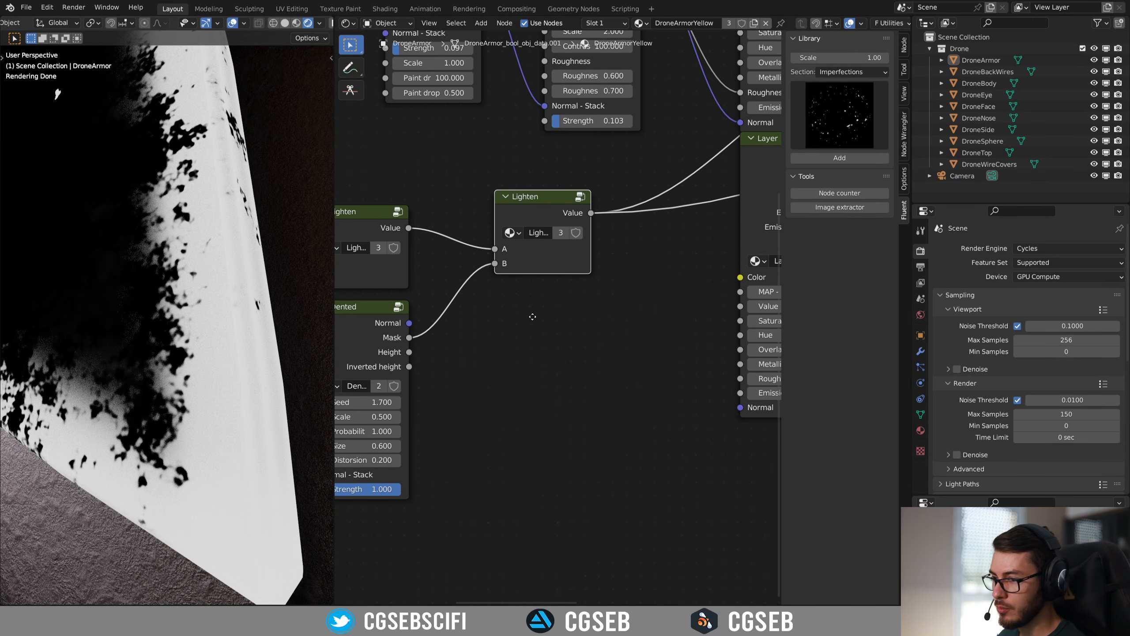
{"action": "key", "text": "shift+a"}
{"action": "left_click", "coordinate": [539, 354]}
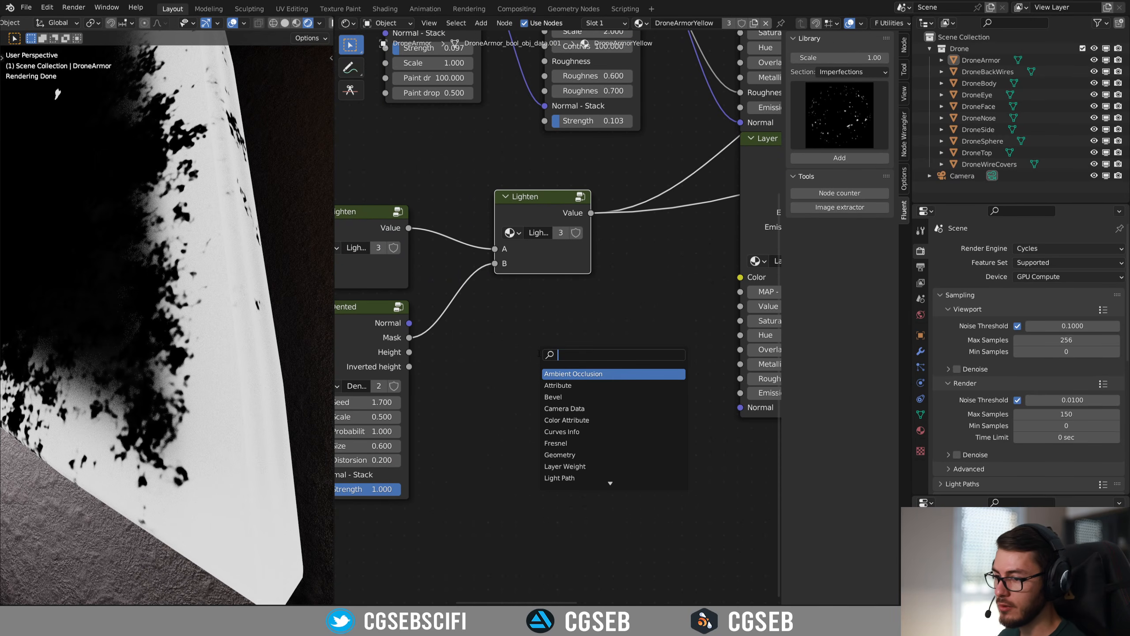
{"action": "type", "text": "bump"}
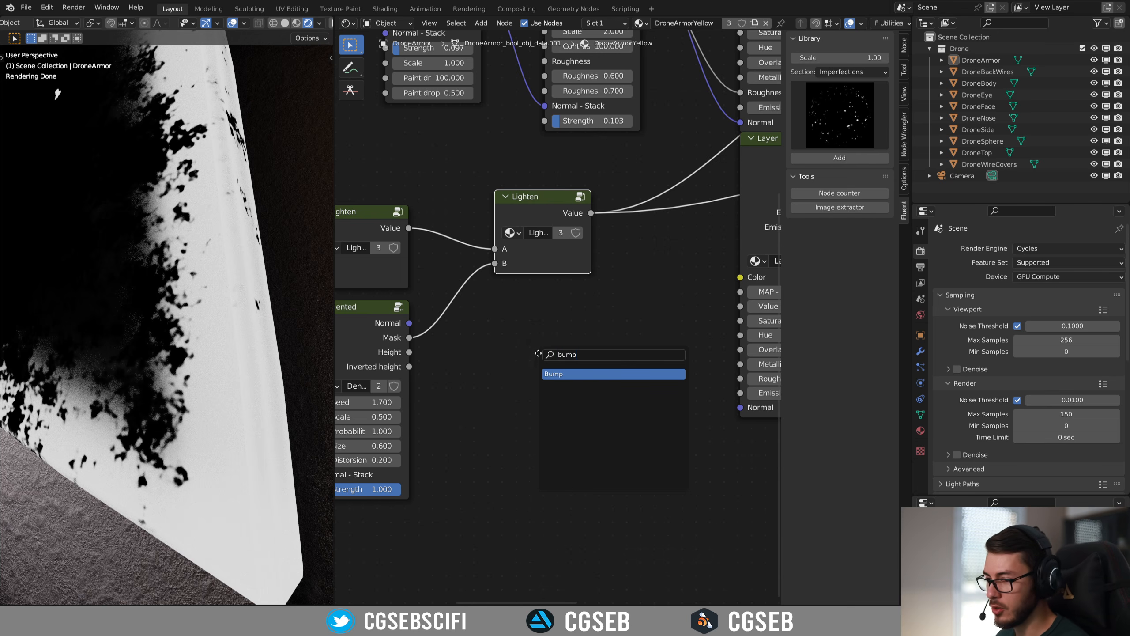
{"action": "key", "text": "Return"}
{"action": "left_click", "coordinate": [592, 288]}
{"action": "left_click_drag", "start_coordinate": [590, 213], "coordinate": [594, 377]}
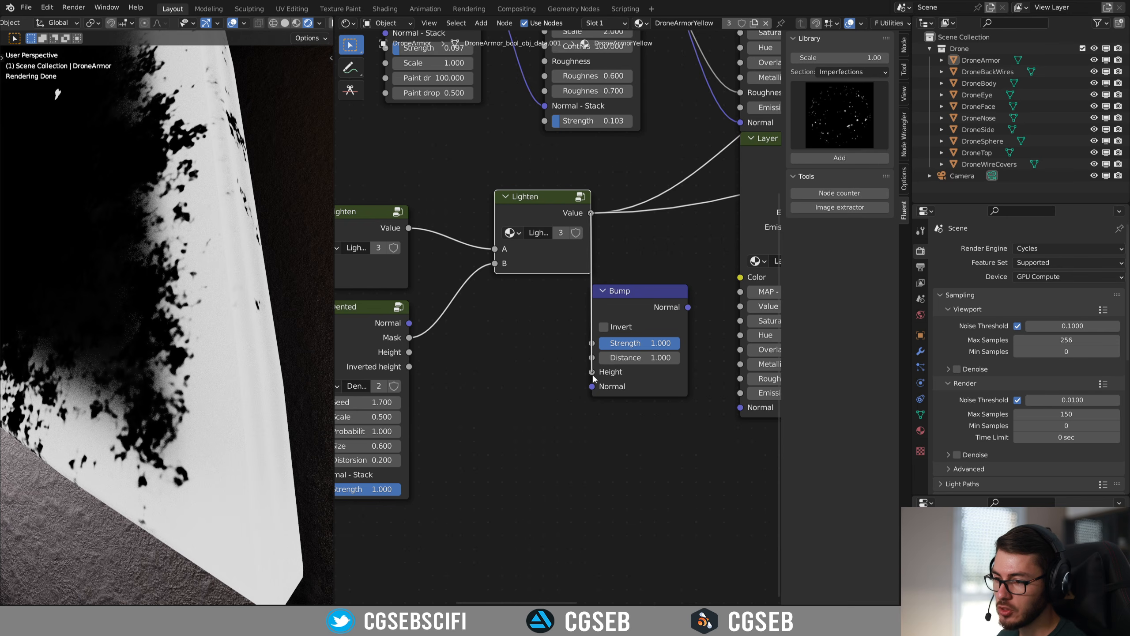
{"action": "left_click_drag", "start_coordinate": [687, 307], "coordinate": [740, 306]}
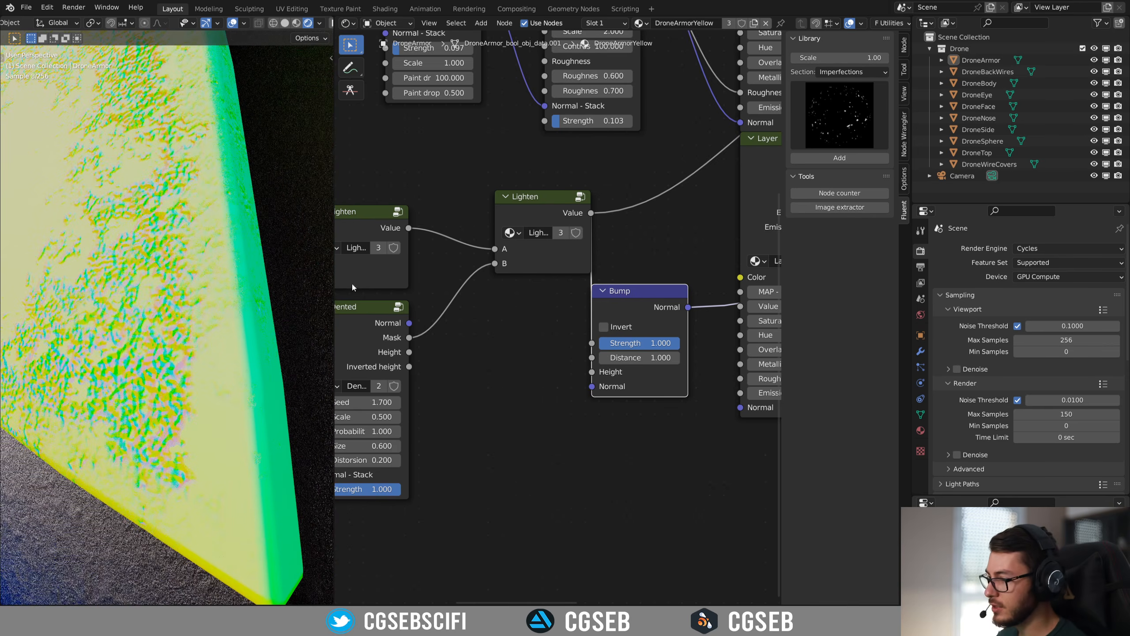
{"action": "scroll", "coordinate": [140, 265], "scroll_direction": "down", "scroll_amount": 5}
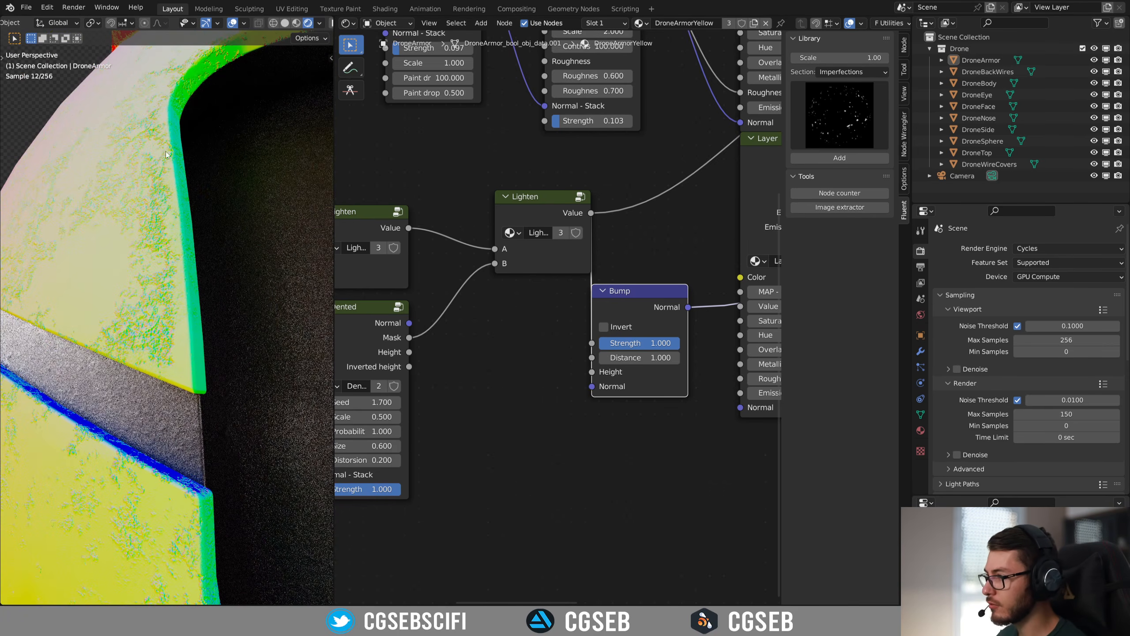
- Connect the Bump node's Normal to the Normal input of the white metallic edge Layer and return the preview to the full material
{"action": "middle_click_drag", "start_coordinate": [653, 252], "coordinate": [513, 266]}
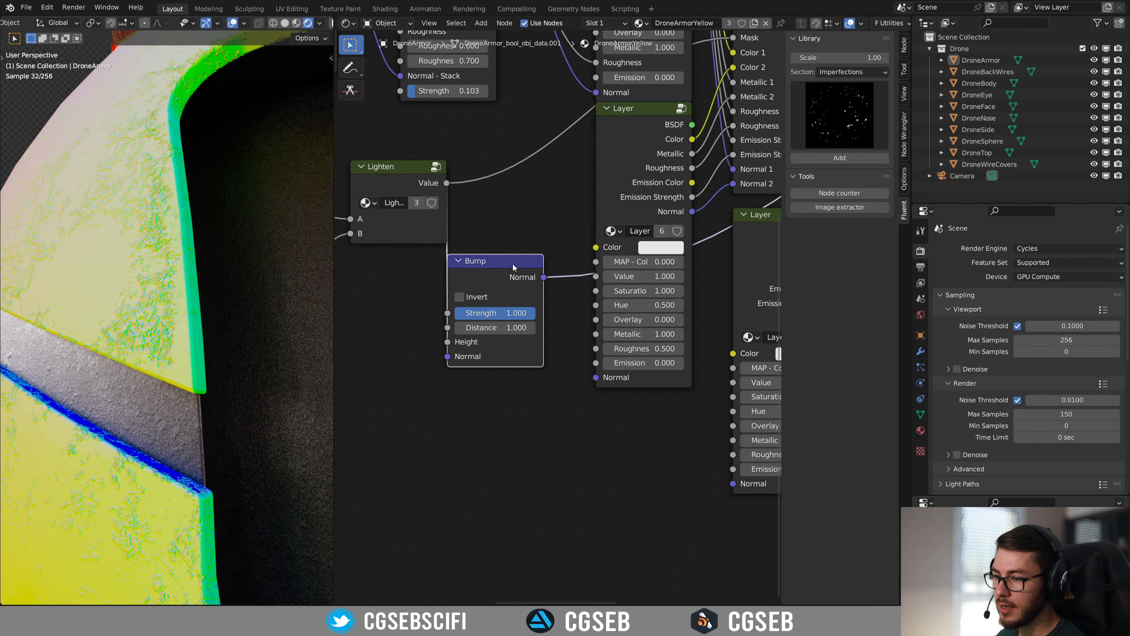
{"action": "left_click_drag", "start_coordinate": [584, 368], "coordinate": [596, 378]}
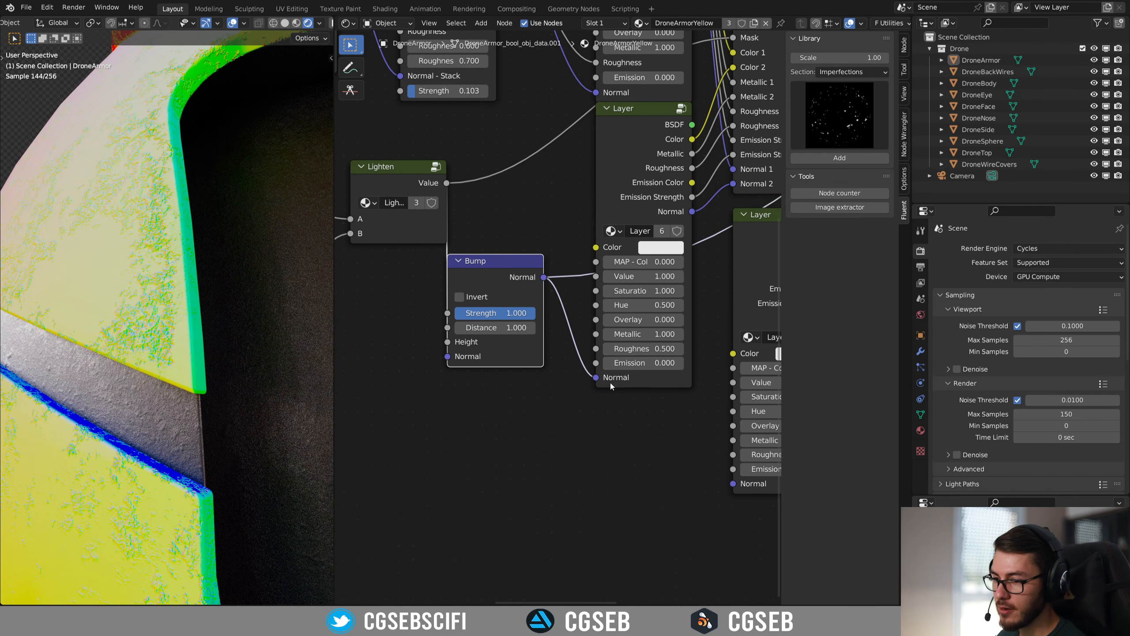
{"action": "scroll", "coordinate": [707, 153], "scroll_direction": "down", "scroll_amount": 3}
{"action": "mouse_move", "coordinate": [707, 153]}
{"action": "middle_mouse_down"}
{"action": "mouse_move", "coordinate": [561, 184]}
{"action": "mouse_move", "coordinate": [659, 209]}
{"action": "middle_mouse_up"}
{"action": "scroll", "coordinate": [561, 184], "scroll_direction": "up", "scroll_amount": 2}
{"action": "scroll", "coordinate": [160, 285], "scroll_direction": "up", "scroll_amount": 4}
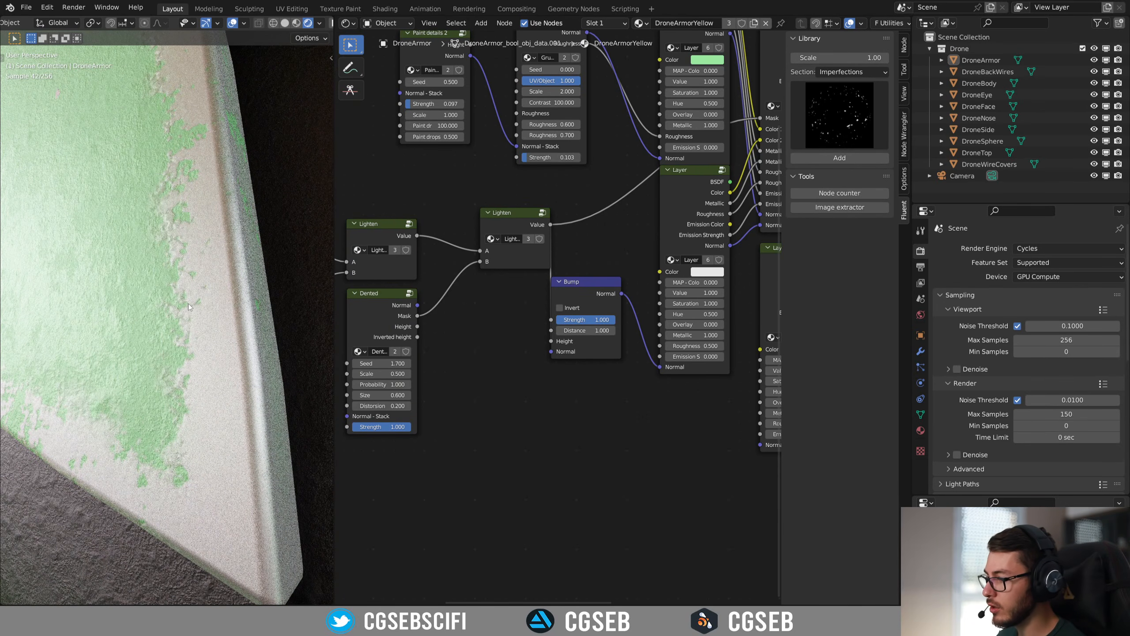
- Add a reroute point on the second Lighten node's output links, leaving space between it and the node
{"action": "middle_click_drag", "start_coordinate": [473, 358], "coordinate": [608, 371]}
{"action": "left_click_drag", "start_coordinate": [643, 427], "coordinate": [284, 187]}
{"action": "middle_click_drag", "start_coordinate": [479, 286], "coordinate": [609, 285]}
{"action": "left_click", "coordinate": [355, 181], "text": "shift"}
{"action": "left_click_drag", "start_coordinate": [761, 233], "coordinate": [503, 272]}
{"action": "right_click_drag", "start_coordinate": [579, 292], "coordinate": [579, 293], "text": "shift"}
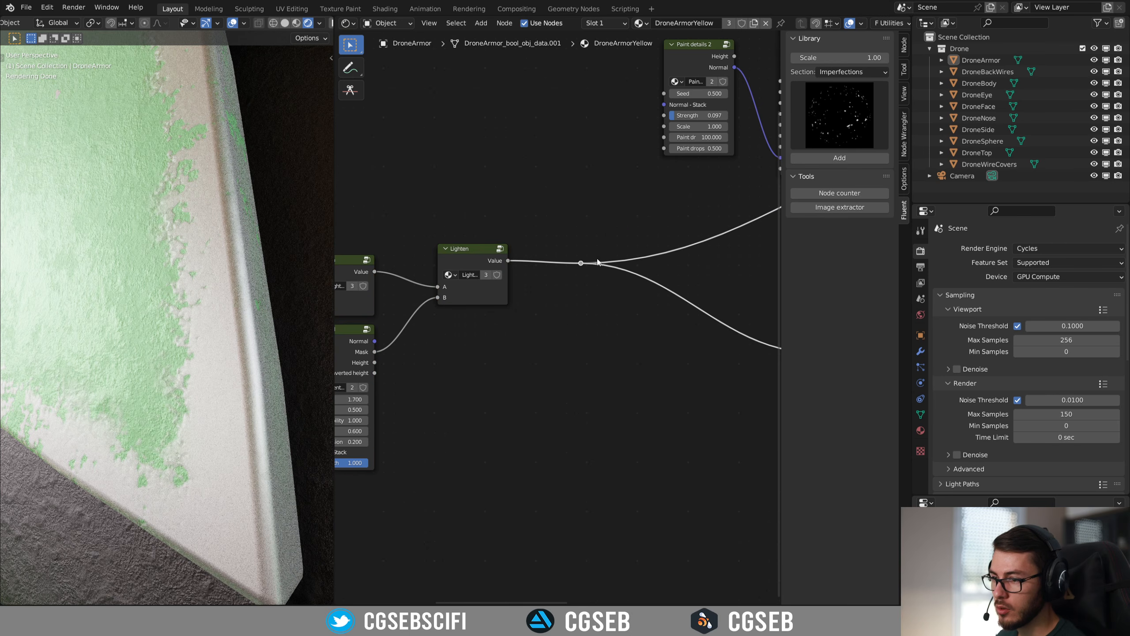
{"action": "left_click_drag", "start_coordinate": [581, 263], "coordinate": [713, 270]}
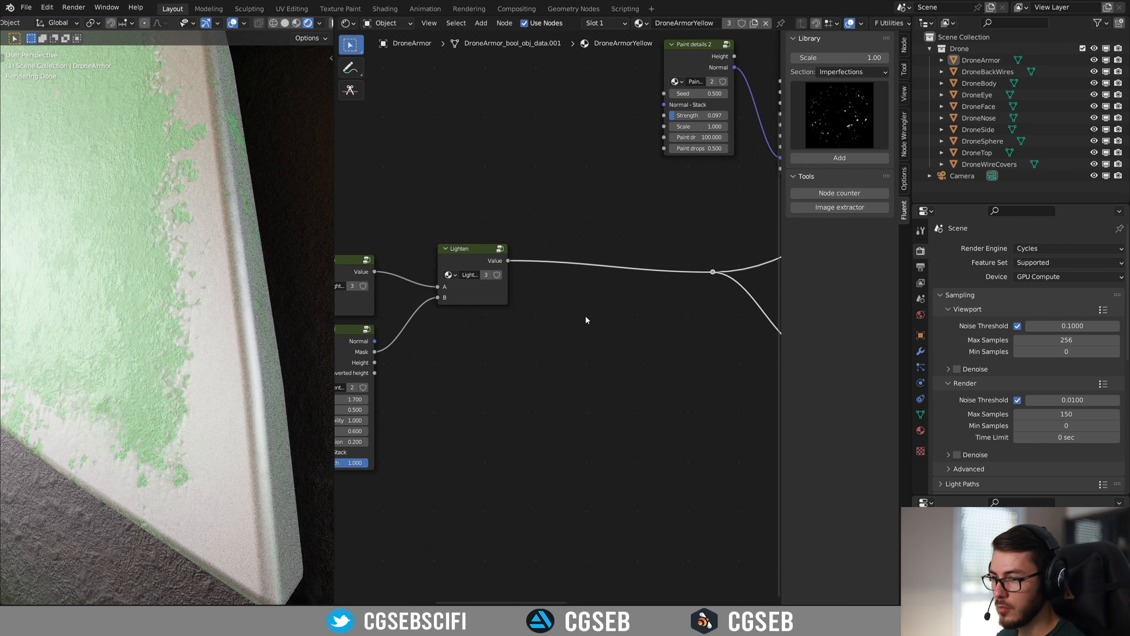
- Insert a Math node between the second Lighten node and the reroute, set to Multiply with a value of 2
{"action": "key", "text": "shift+a"}
{"action": "type", "text": "math"}
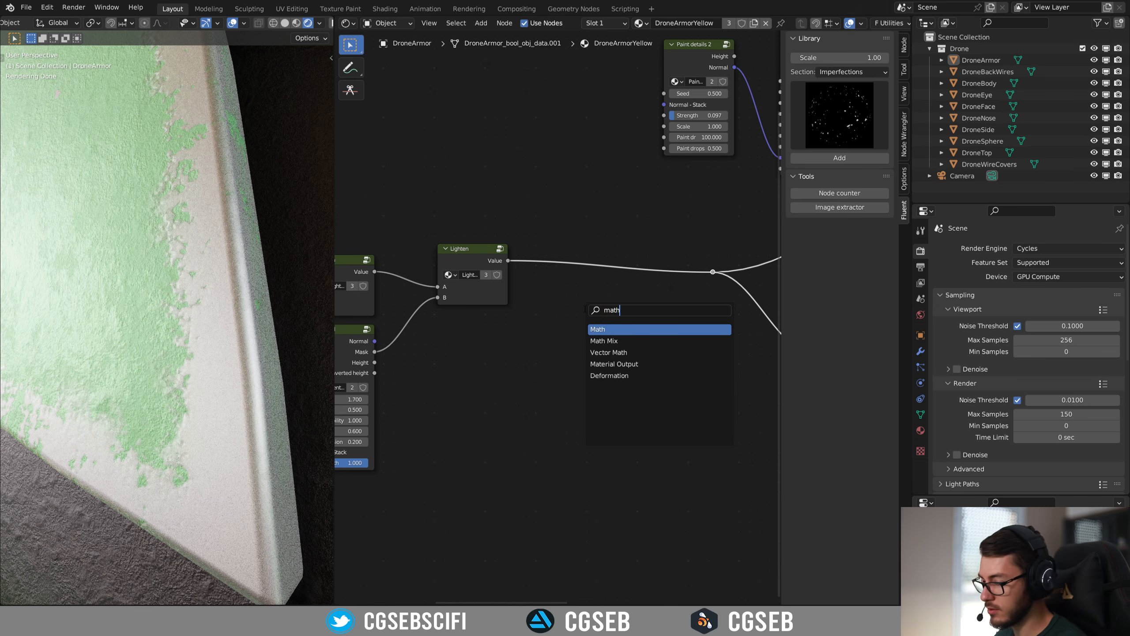
{"action": "key", "text": "Return"}
{"action": "left_click", "coordinate": [548, 228]}
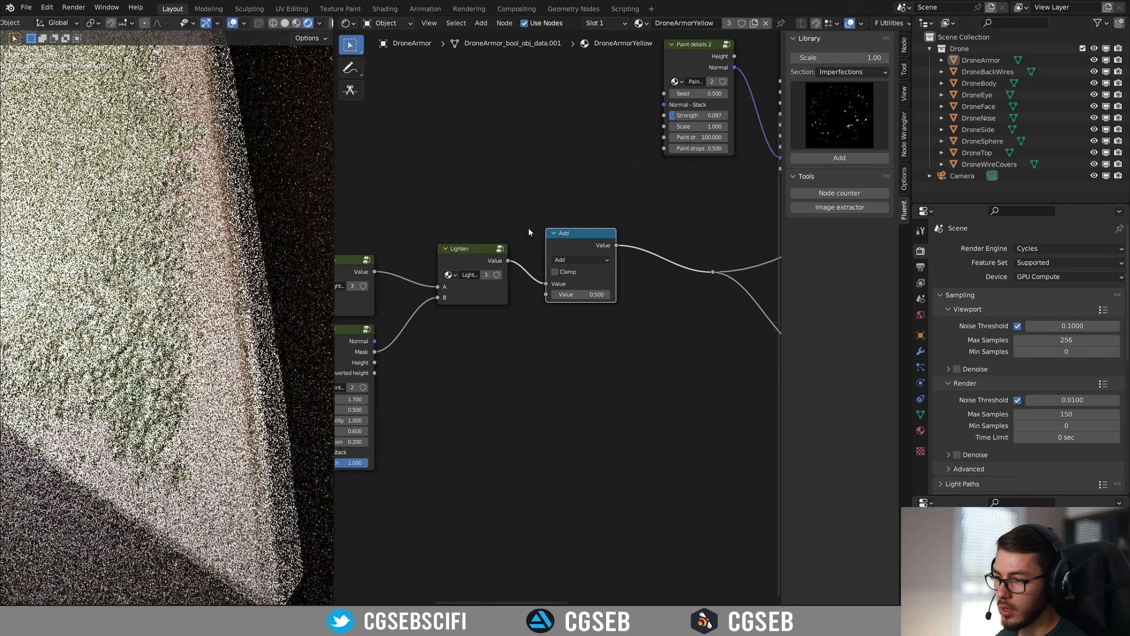
{"action": "left_click", "coordinate": [576, 259]}
{"action": "left_click", "coordinate": [576, 310]}
{"action": "scroll", "coordinate": [630, 298], "scroll_direction": "up", "scroll_amount": 2}
{"action": "left_click", "coordinate": [596, 285]}
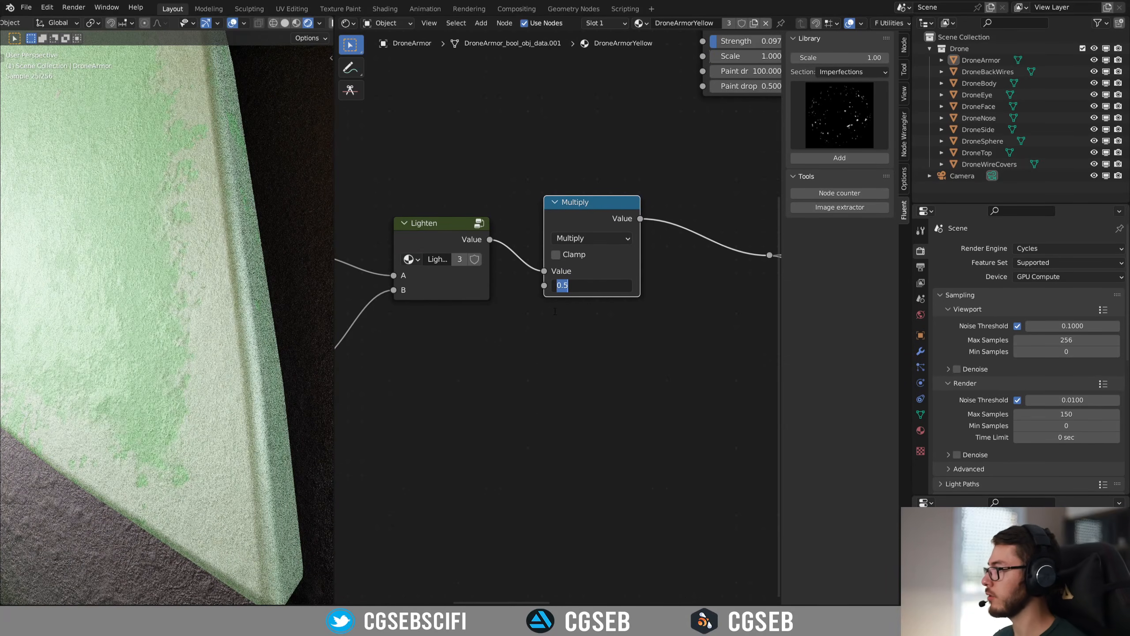
{"action": "type", "text": "2"}
{"action": "key", "text": "Return"}
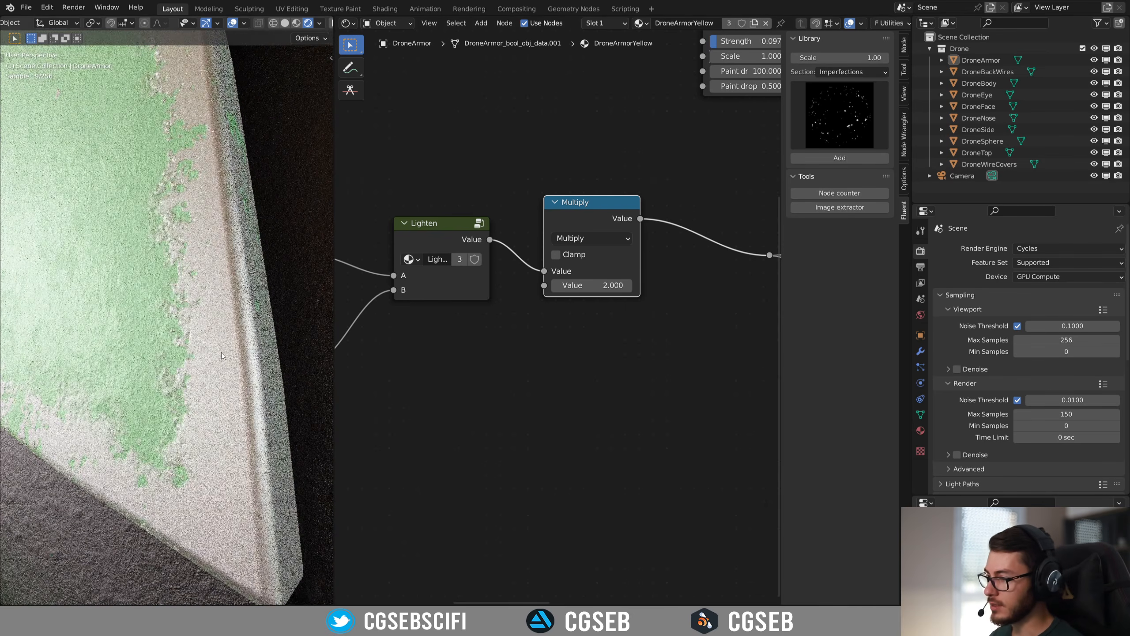
- Preview the multiplied mask on the armour, first from the Multiply node and then from the reroute
{"action": "left_click", "coordinate": [597, 214], "text": "ctrl+shift"}
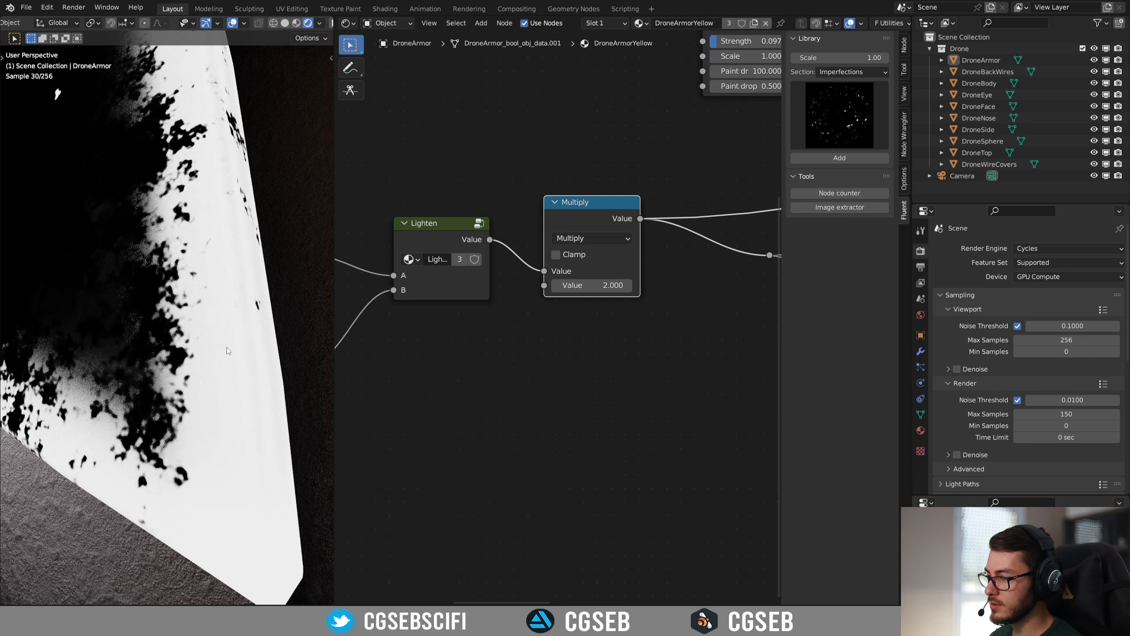
{"action": "middle_click_drag", "start_coordinate": [640, 316], "coordinate": [468, 342]}
{"action": "left_click", "coordinate": [622, 273], "text": "ctrl+shift"}
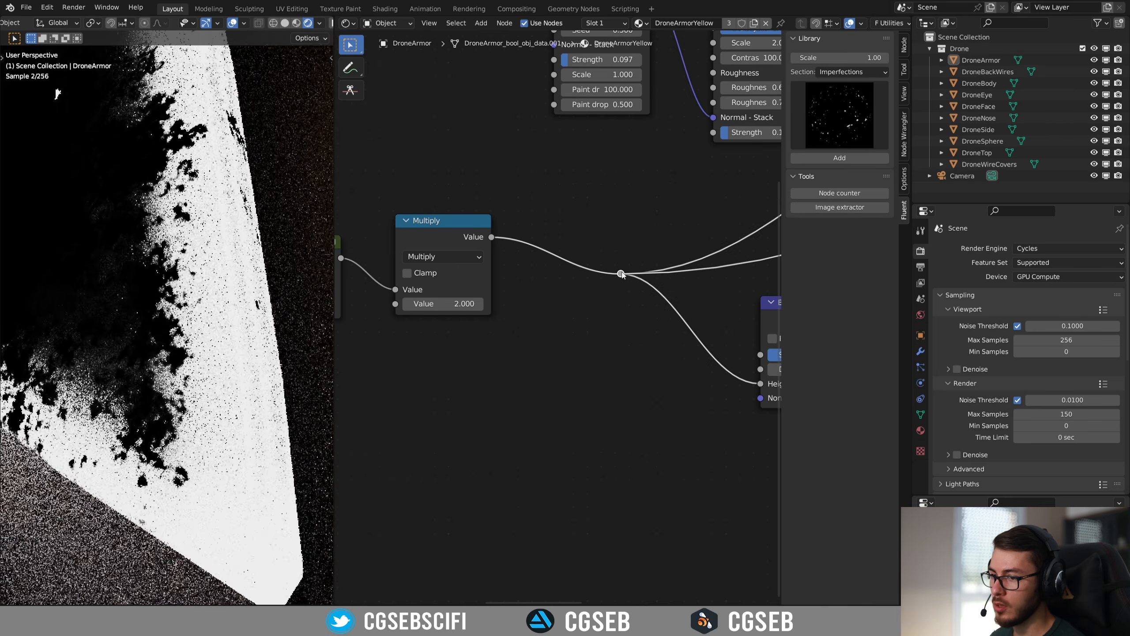
- Insert a duplicate of the Multiply node before the reroute and change it to Greater Than with a Threshold of 1.9
{"action": "left_click", "coordinate": [457, 240]}
{"action": "key", "text": "shift+d"}
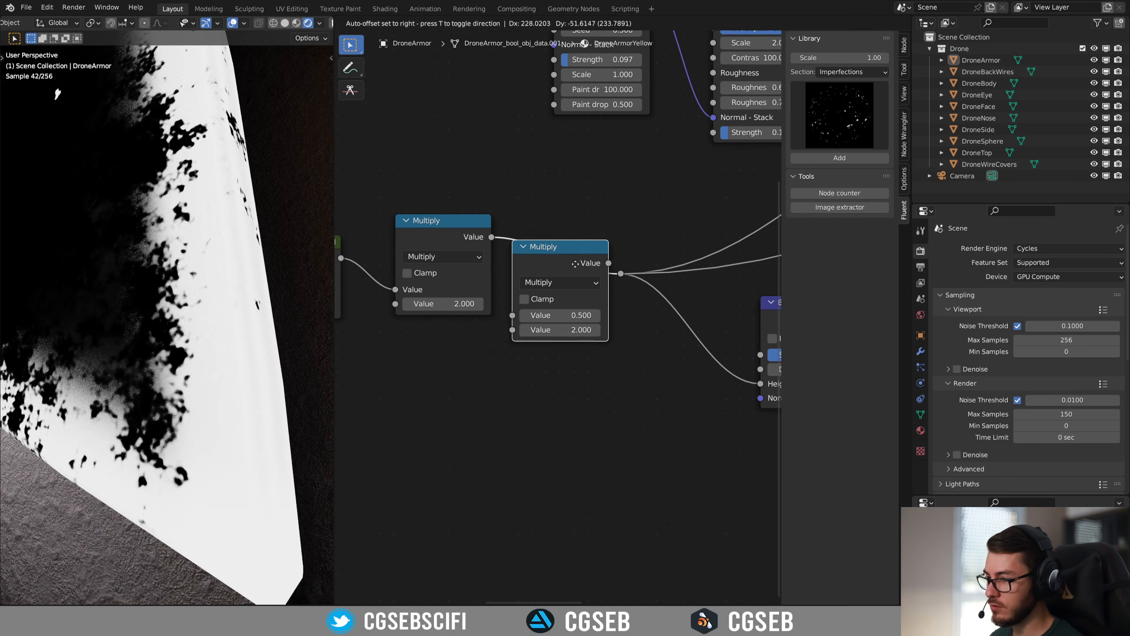
{"action": "left_click", "coordinate": [590, 267]}
{"action": "left_click", "coordinate": [590, 271]}
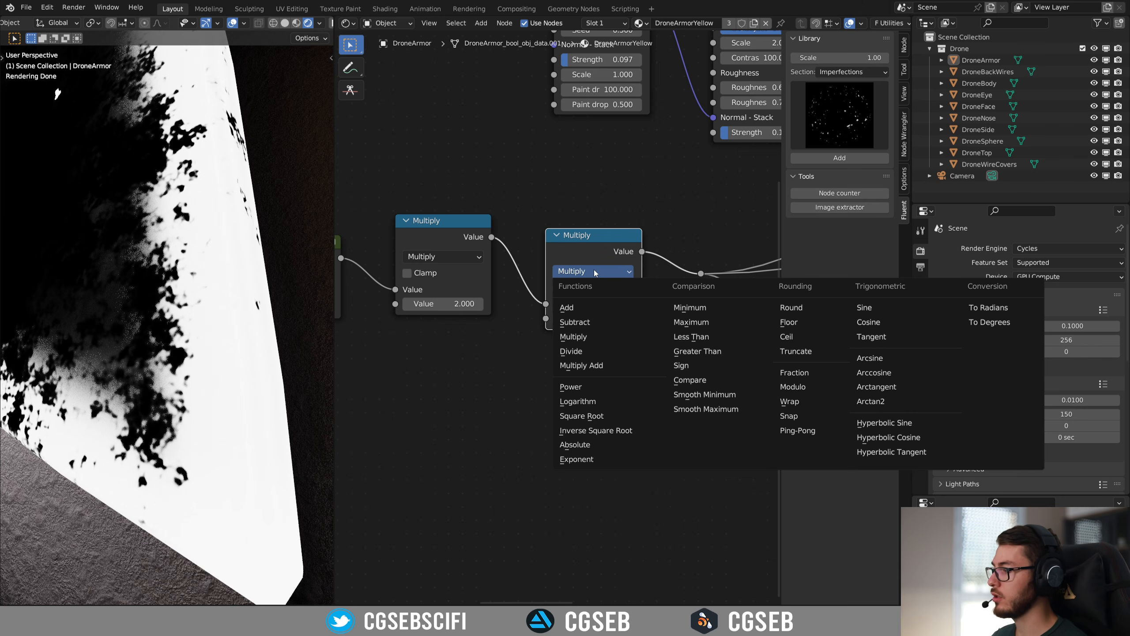
{"action": "left_click", "coordinate": [708, 352]}
{"action": "mouse_move", "coordinate": [598, 318]}
{"action": "left_mouse_down"}
{"action": "mouse_move", "coordinate": [582, 318]}
{"action": "mouse_move", "coordinate": [604, 318]}
{"action": "left_mouse_up"}
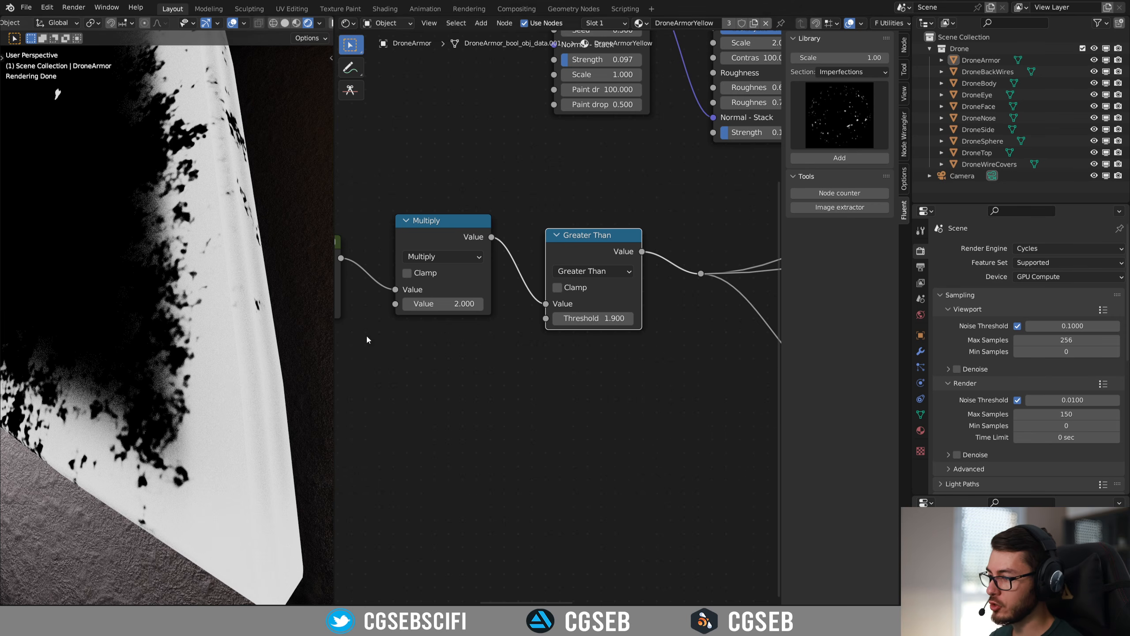
- Check the thresholded mask on the whole armour, return the preview to the Principled BSDF material and examine the large paint chip
{"action": "middle_click_drag", "start_coordinate": [236, 294], "coordinate": [215, 290]}
{"action": "scroll", "coordinate": [201, 324], "scroll_direction": "down", "scroll_amount": 2}
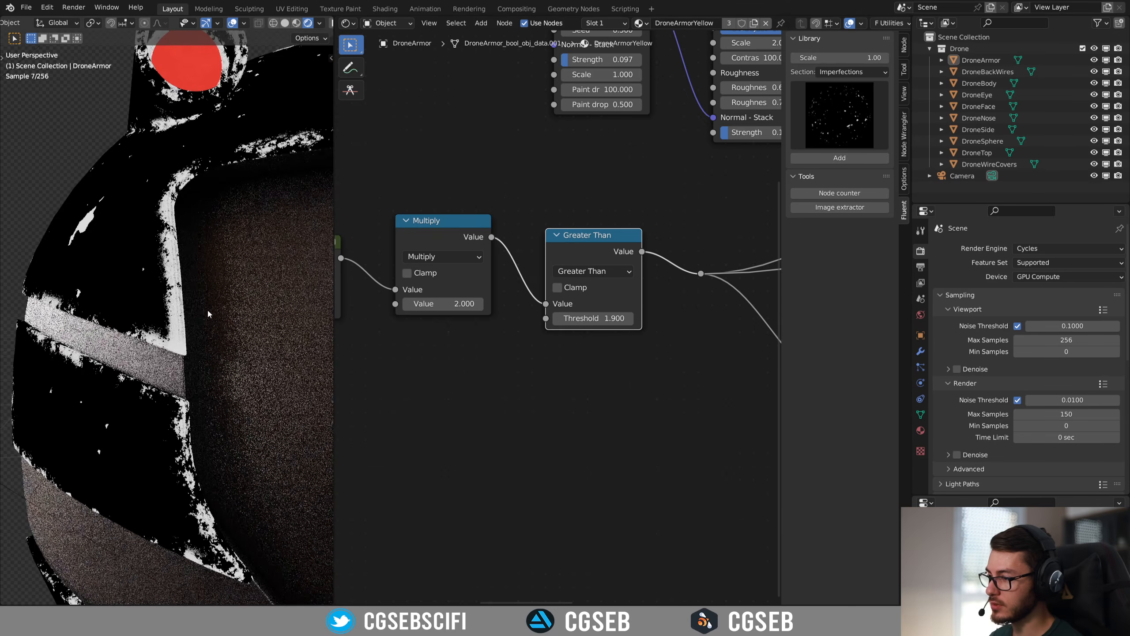
{"action": "middle_click_drag", "start_coordinate": [655, 359], "coordinate": [364, 371]}
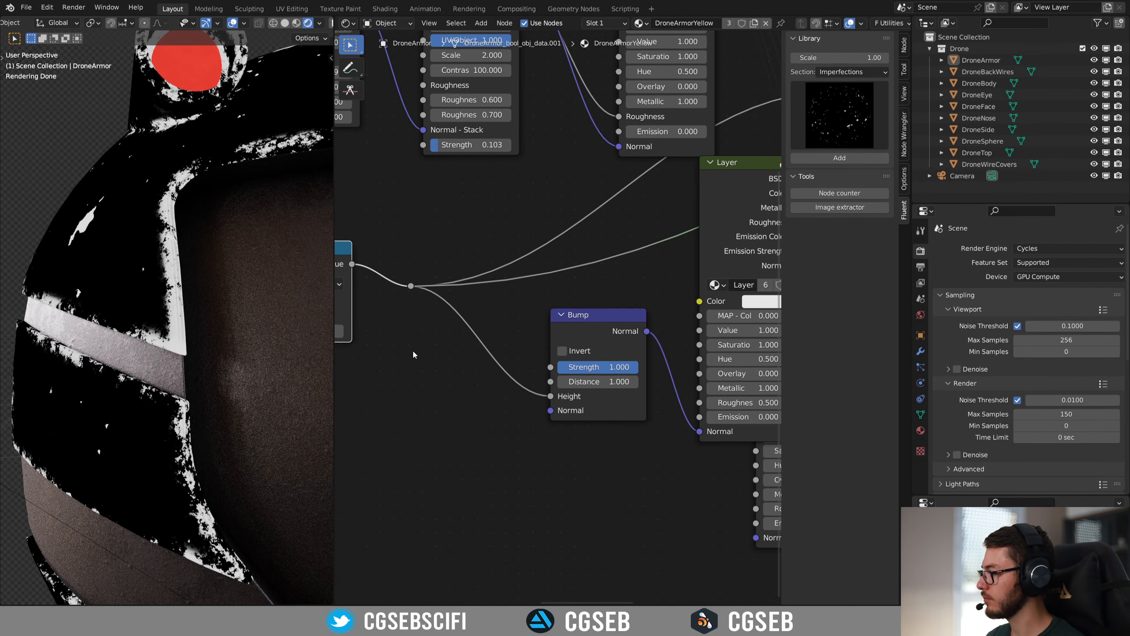
{"action": "middle_click_drag", "start_coordinate": [448, 348], "coordinate": [201, 405]}
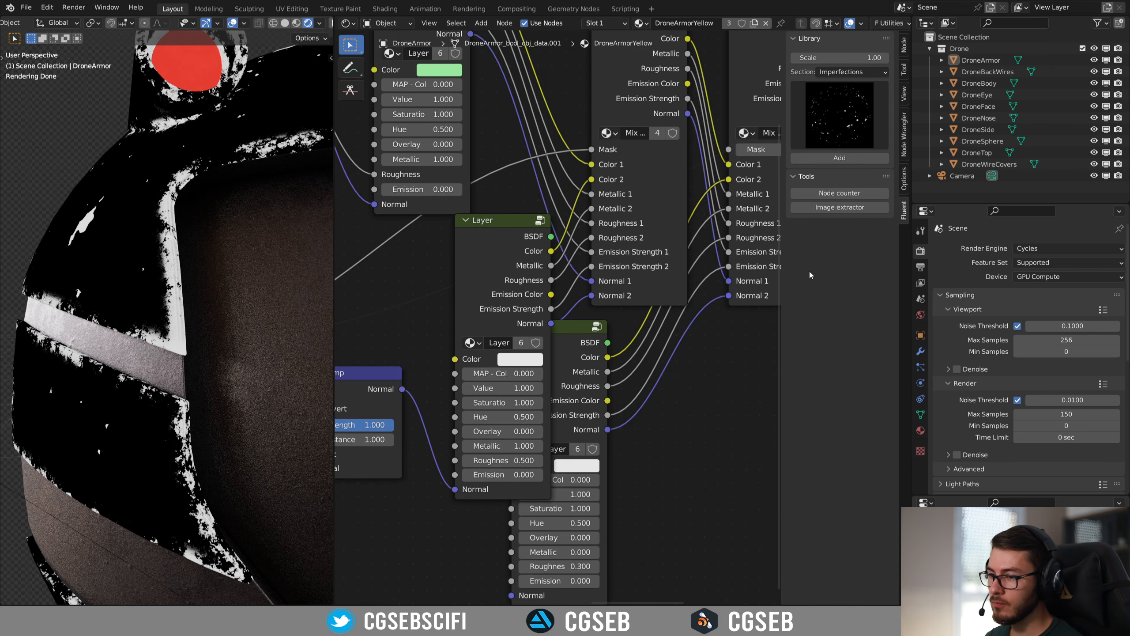
{"action": "middle_click_drag", "start_coordinate": [748, 279], "coordinate": [500, 457]}
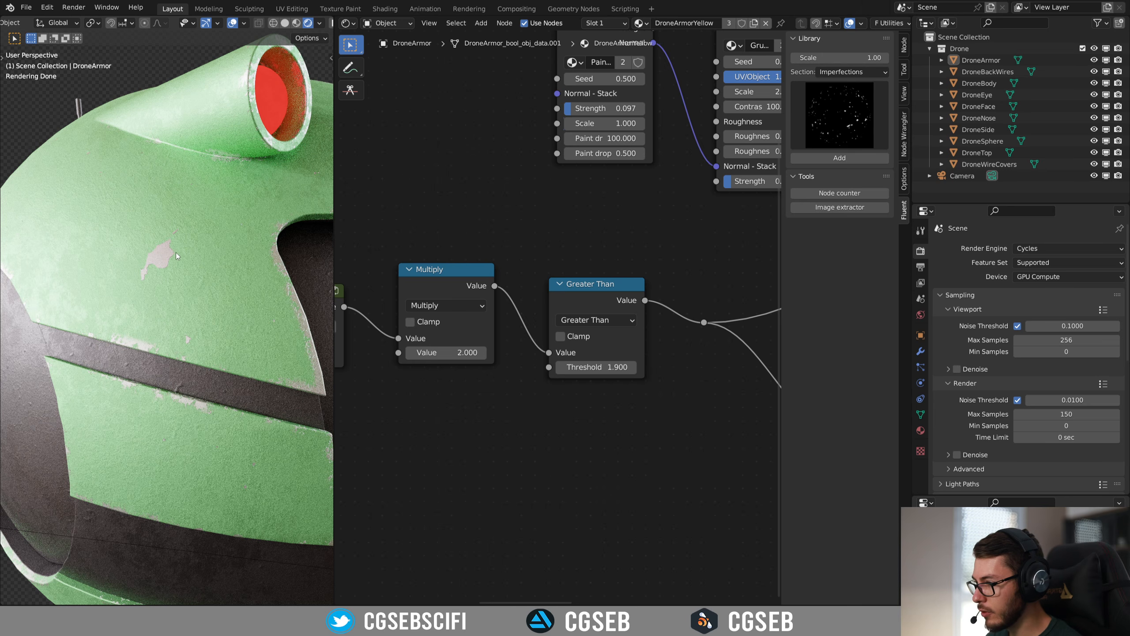
{"action": "scroll", "coordinate": [168, 262], "scroll_direction": "up", "scroll_amount": 6}
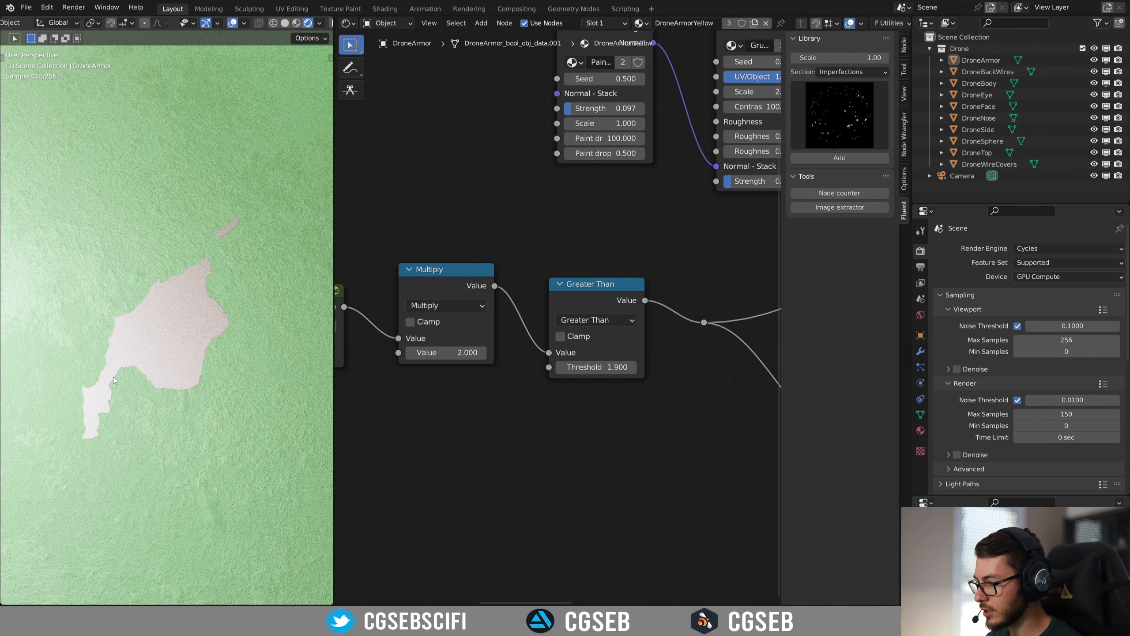
- Examine the outline of the large paint chip up close and its appearance within the surrounding green paint
{"action": "scroll", "coordinate": [117, 372], "scroll_direction": "up", "scroll_amount": 3}
{"action": "scroll", "coordinate": [133, 365], "scroll_direction": "down", "scroll_amount": 2}
{"action": "scroll", "coordinate": [174, 355], "scroll_direction": "up", "scroll_amount": 2}
{"action": "scroll", "coordinate": [175, 356], "scroll_direction": "up", "scroll_amount": 3}
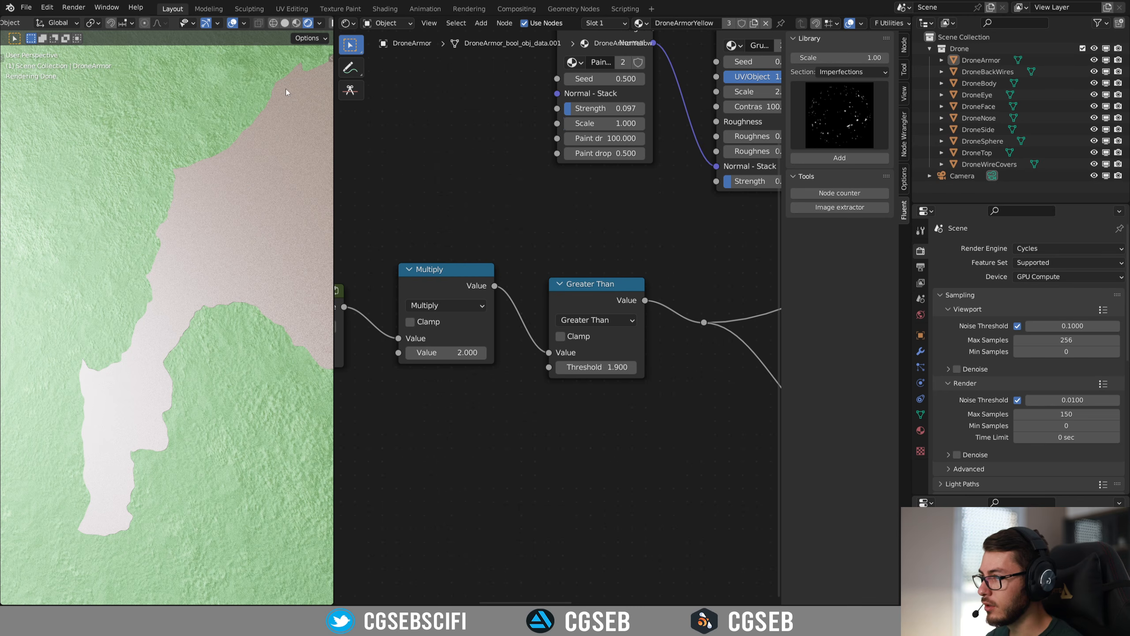
{"action": "scroll", "coordinate": [176, 283], "scroll_direction": "down", "scroll_amount": 6}
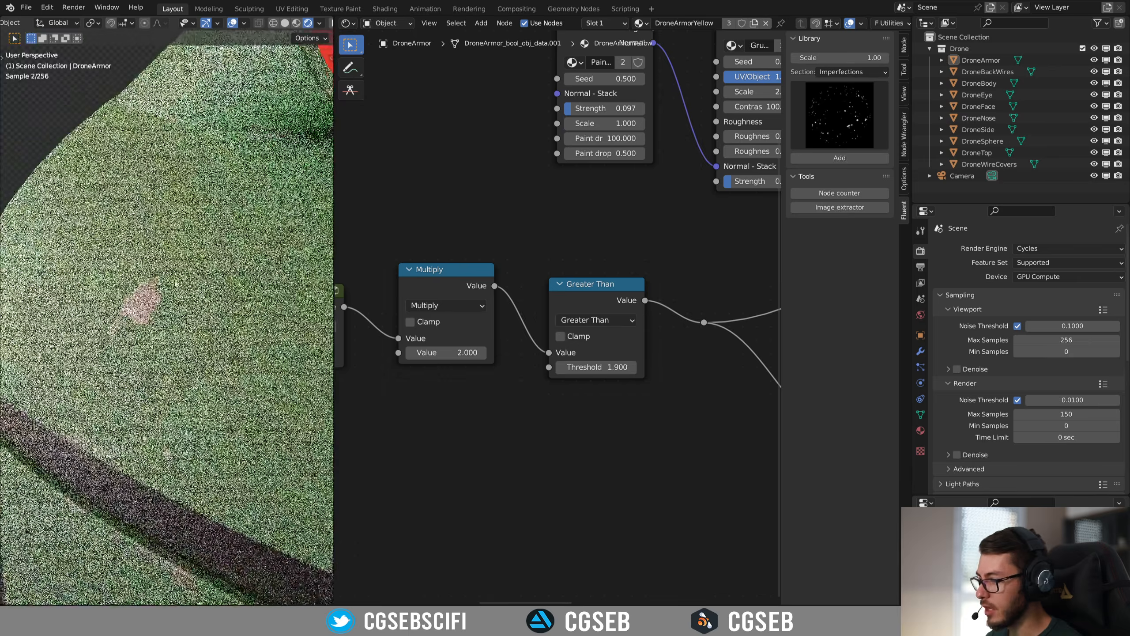
{"action": "scroll", "coordinate": [175, 283], "scroll_direction": "up", "scroll_amount": 5}
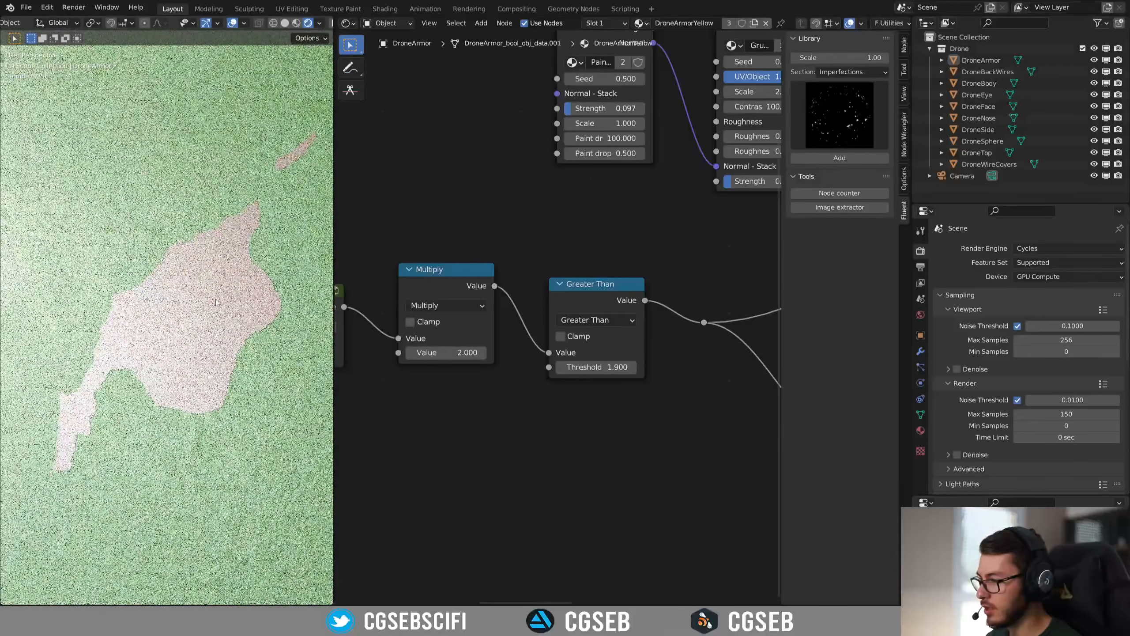
- Connect the Normal output of the Grunge 05 node that feeds the edge mask to the Bump node's Normal input
{"action": "middle_click_drag", "start_coordinate": [523, 424], "coordinate": [651, 459]}
{"action": "scroll", "coordinate": [632, 417], "scroll_direction": "down", "scroll_amount": 6}
{"action": "scroll", "coordinate": [632, 417], "scroll_direction": "down", "scroll_amount": 3}
{"action": "middle_click_drag", "start_coordinate": [661, 303], "coordinate": [449, 293]}
{"action": "middle_click_drag", "start_coordinate": [544, 295], "coordinate": [800, 218]}
{"action": "middle_click_drag", "start_coordinate": [480, 234], "coordinate": [581, 247]}
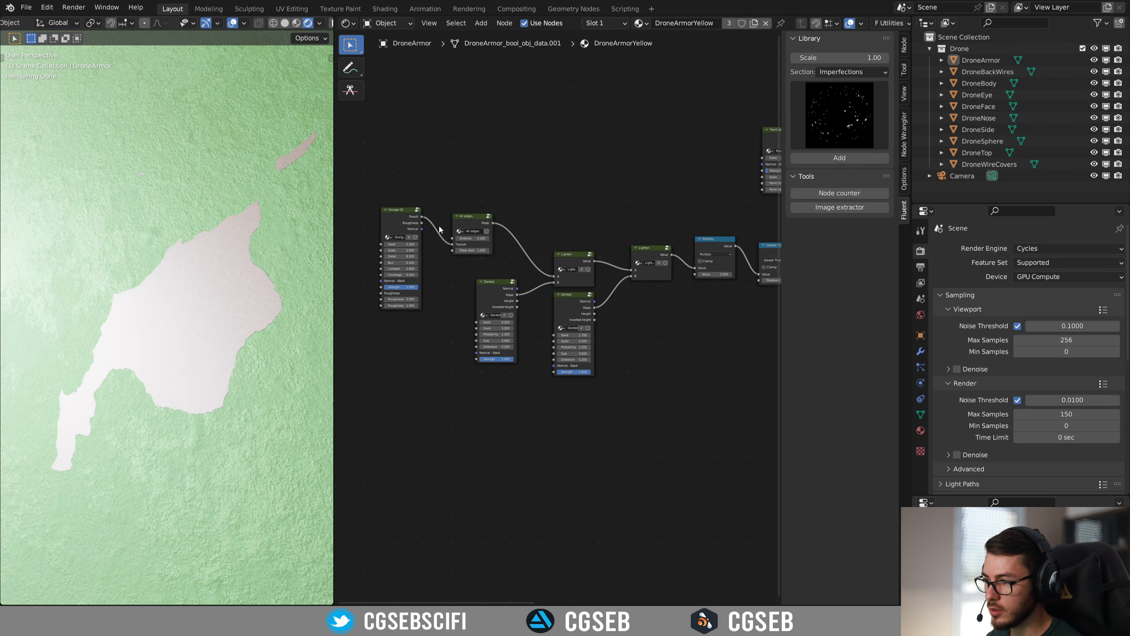
{"action": "left_click_drag", "start_coordinate": [421, 229], "coordinate": [611, 313]}
{"action": "scroll", "coordinate": [629, 313], "scroll_direction": "up", "scroll_amount": 3}
{"action": "middle_click_drag", "start_coordinate": [692, 314], "coordinate": [590, 343]}
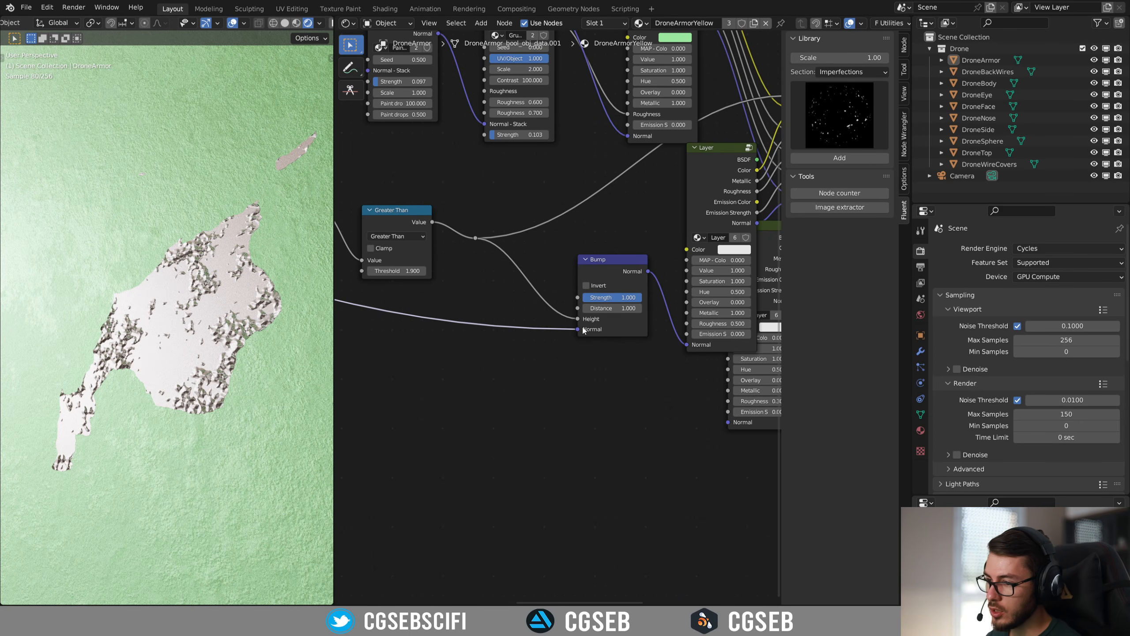
{"action": "mouse_move", "coordinate": [579, 328]}
{"action": "left_mouse_down"}
{"action": "mouse_move", "coordinate": [568, 332]}
{"action": "mouse_move", "coordinate": [581, 328]}
{"action": "left_mouse_up"}
- Check the bumped metal along the armour's cut-out edge and disconnect the grunge from the Bump node's Normal input
{"action": "scroll", "coordinate": [280, 303], "scroll_direction": "down", "scroll_amount": 6}
{"action": "middle_click_drag", "start_coordinate": [280, 303], "coordinate": [147, 267], "text": "shift"}
{"action": "scroll", "coordinate": [172, 293], "scroll_direction": "up", "scroll_amount": 4}
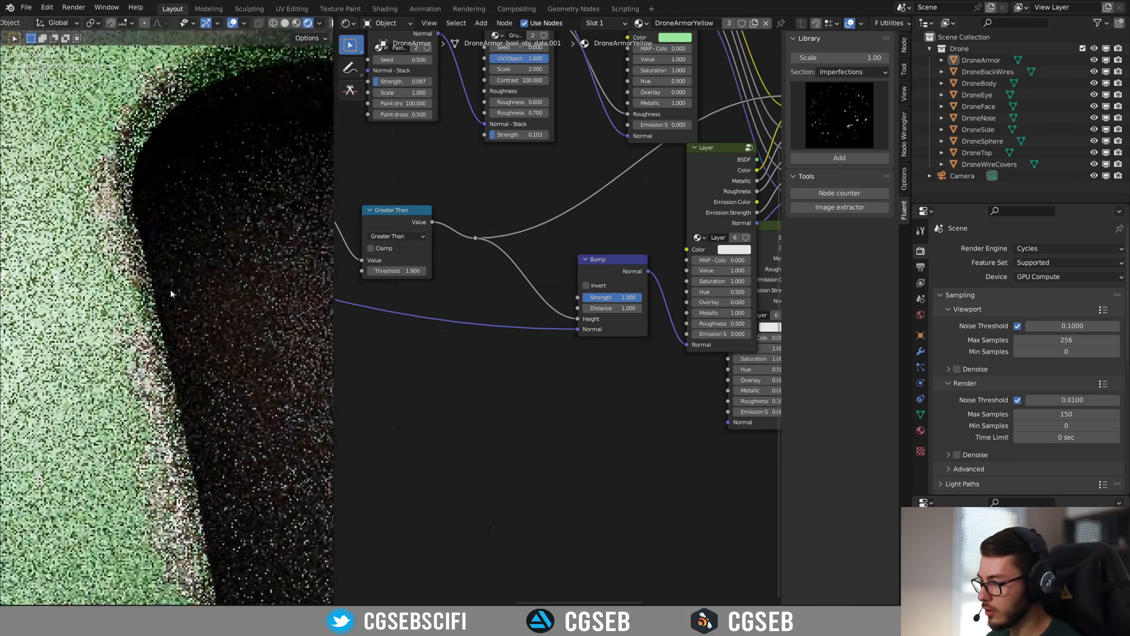
{"action": "middle_click_drag", "start_coordinate": [137, 331], "coordinate": [231, 290]}
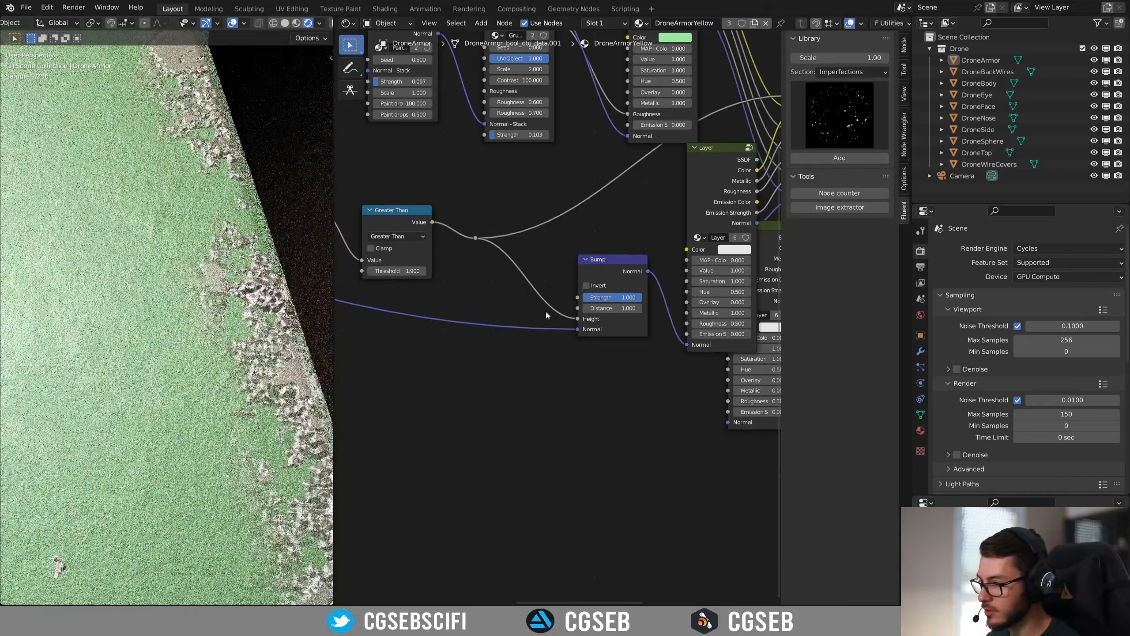
{"action": "left_click_drag", "start_coordinate": [579, 330], "coordinate": [534, 347]}
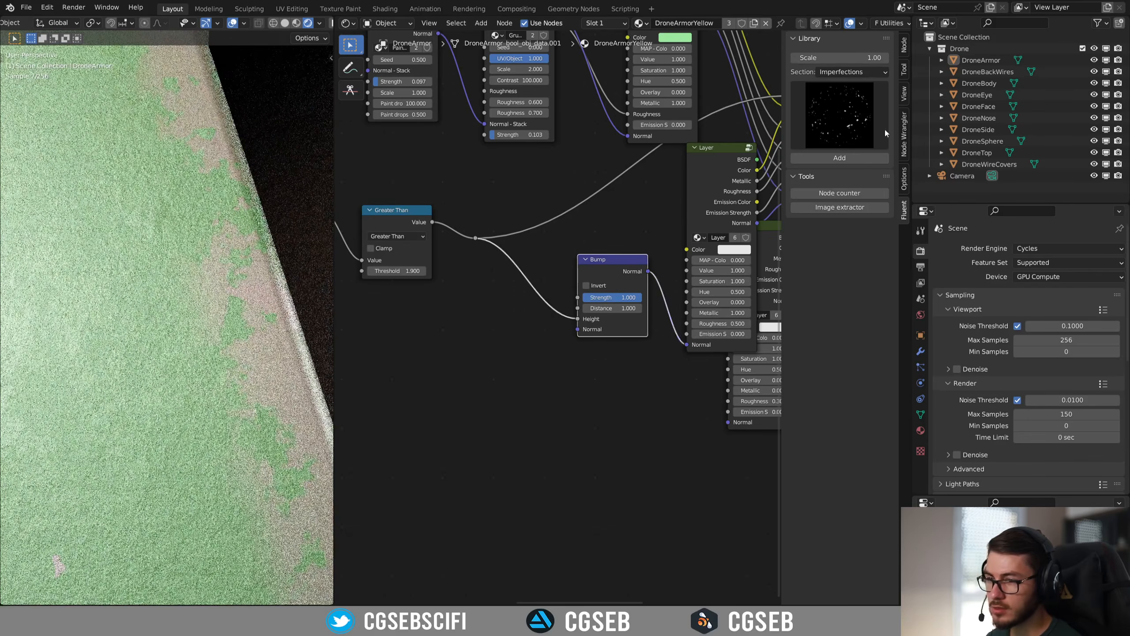
- Add a new Grunge 05 node from the Grunges section and connect its Normal output to the Bump node's Normal input
{"action": "left_click", "coordinate": [848, 71]}
{"action": "left_click", "coordinate": [834, 97]}
{"action": "left_click", "coordinate": [839, 115]}
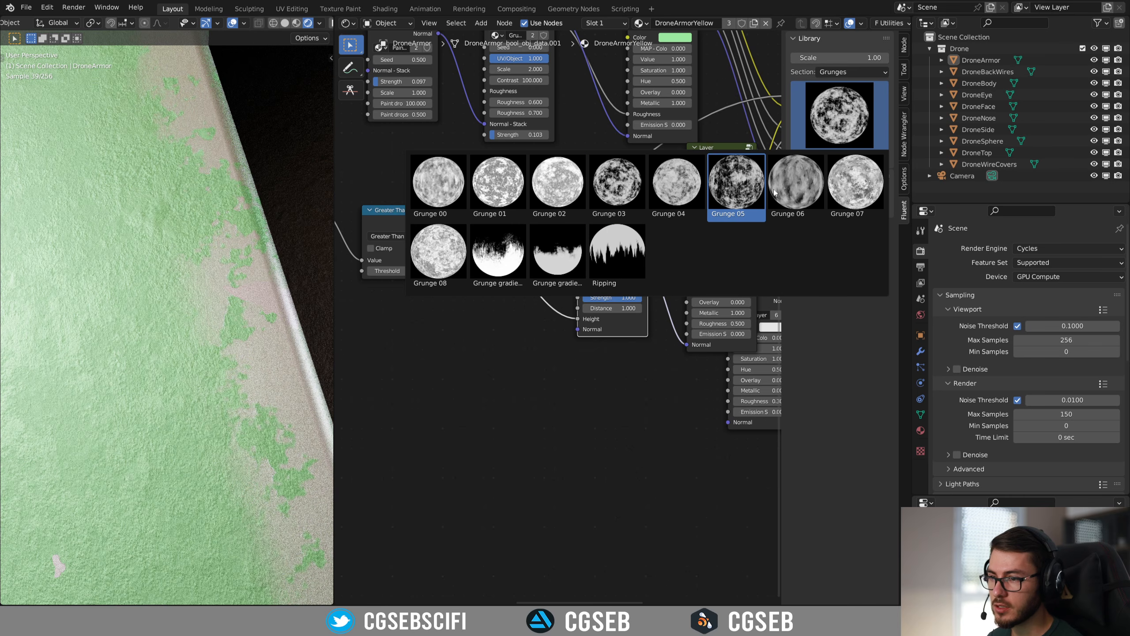
{"action": "left_click", "coordinate": [746, 186]}
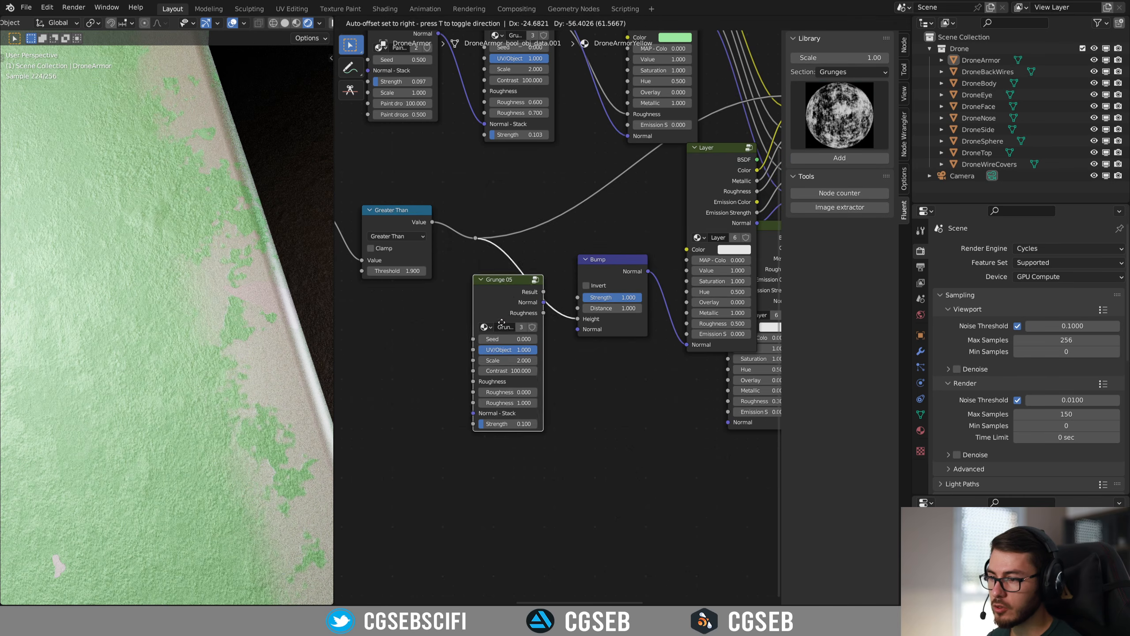
{"action": "left_click", "coordinate": [472, 338]}
{"action": "left_click_drag", "start_coordinate": [546, 346], "coordinate": [593, 324]}
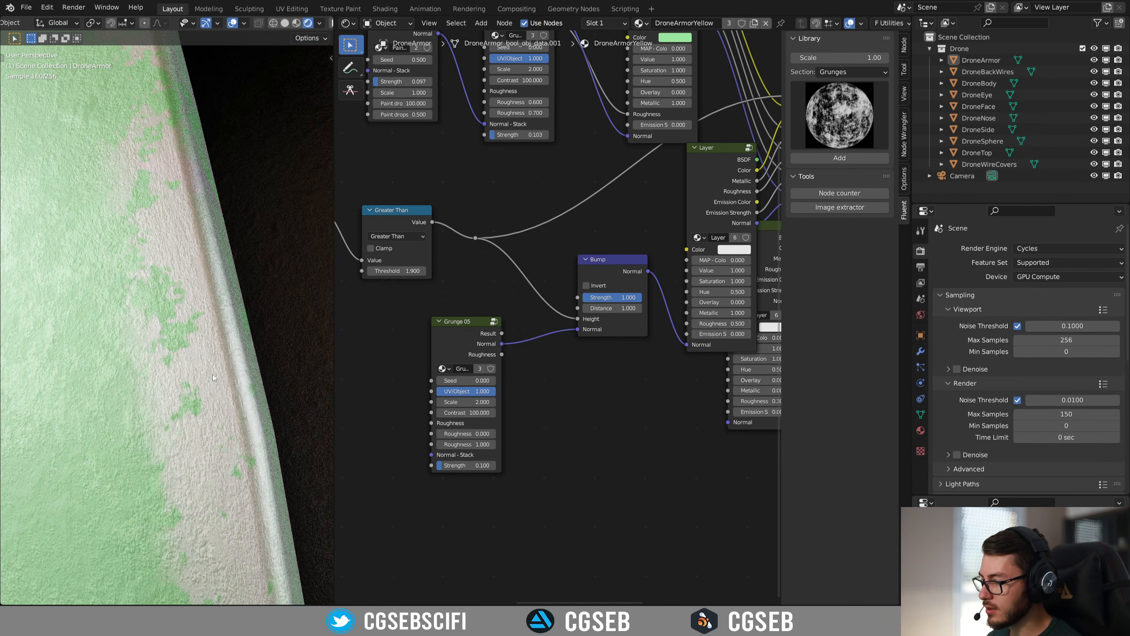
- Inspect the bare metal along the armour edge and set the new Grunge 05 node's Scale to 0.2
{"action": "scroll", "coordinate": [237, 417], "scroll_direction": "down", "scroll_amount": 2}
{"action": "scroll", "coordinate": [227, 406], "scroll_direction": "down", "scroll_amount": 2}
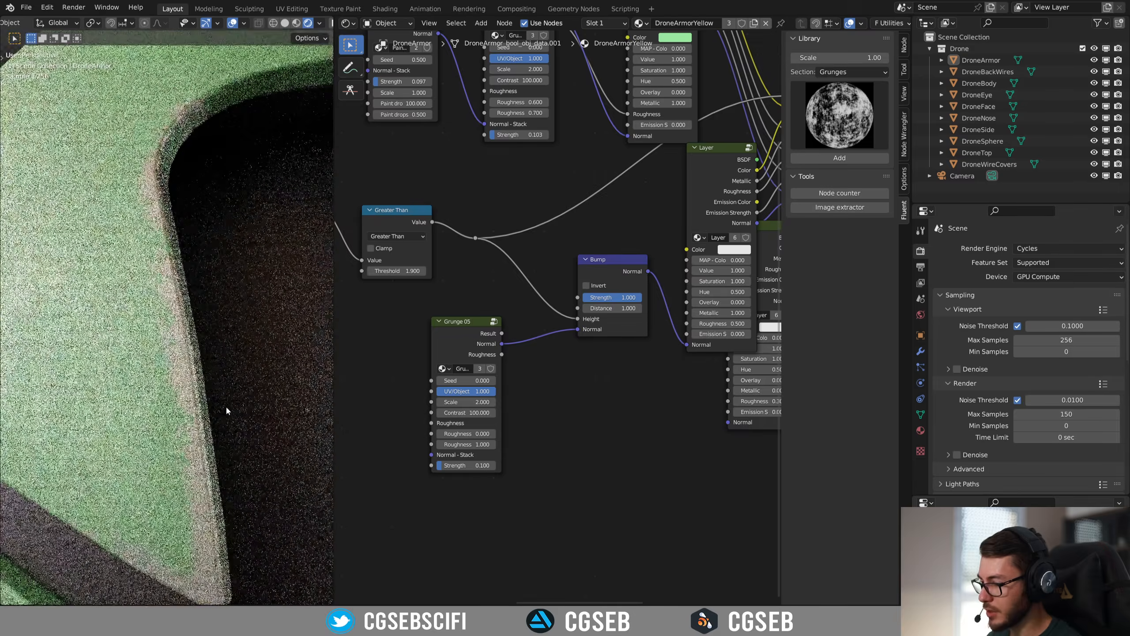
{"action": "scroll", "coordinate": [219, 401], "scroll_direction": "up", "scroll_amount": 2}
{"action": "middle_click_drag", "start_coordinate": [219, 401], "coordinate": [206, 360], "text": "shift"}
{"action": "scroll", "coordinate": [207, 360], "scroll_direction": "up", "scroll_amount": 2}
{"action": "scroll", "coordinate": [206, 363], "scroll_direction": "up", "scroll_amount": 2}
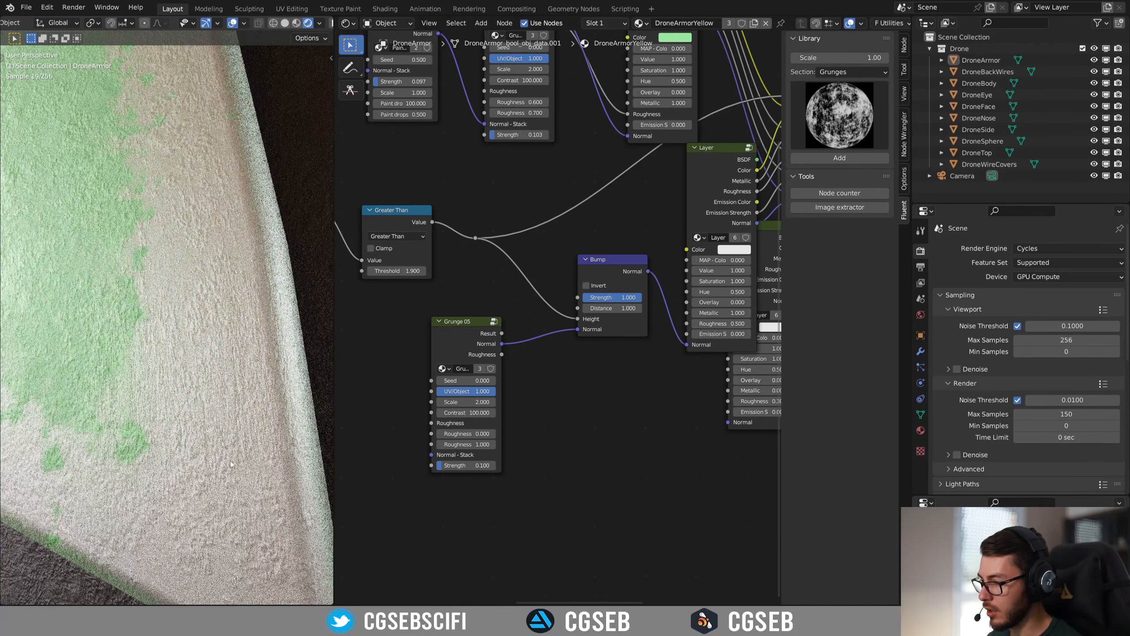
{"action": "left_click", "coordinate": [467, 402]}
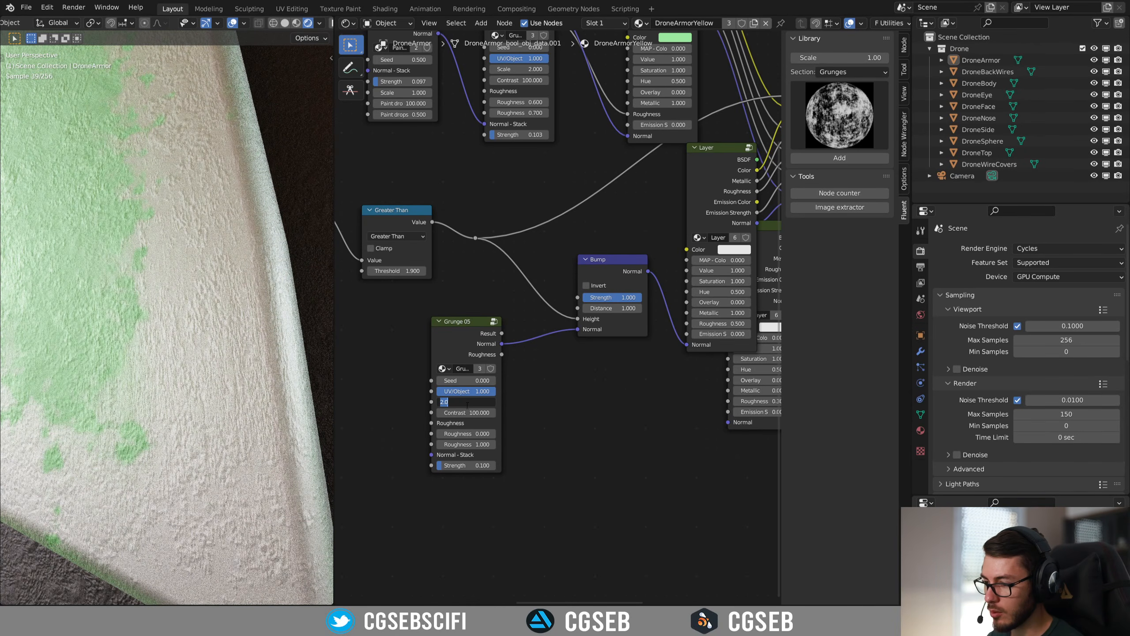
{"action": "type", "text": "0.2"}
{"action": "key", "text": "Return"}
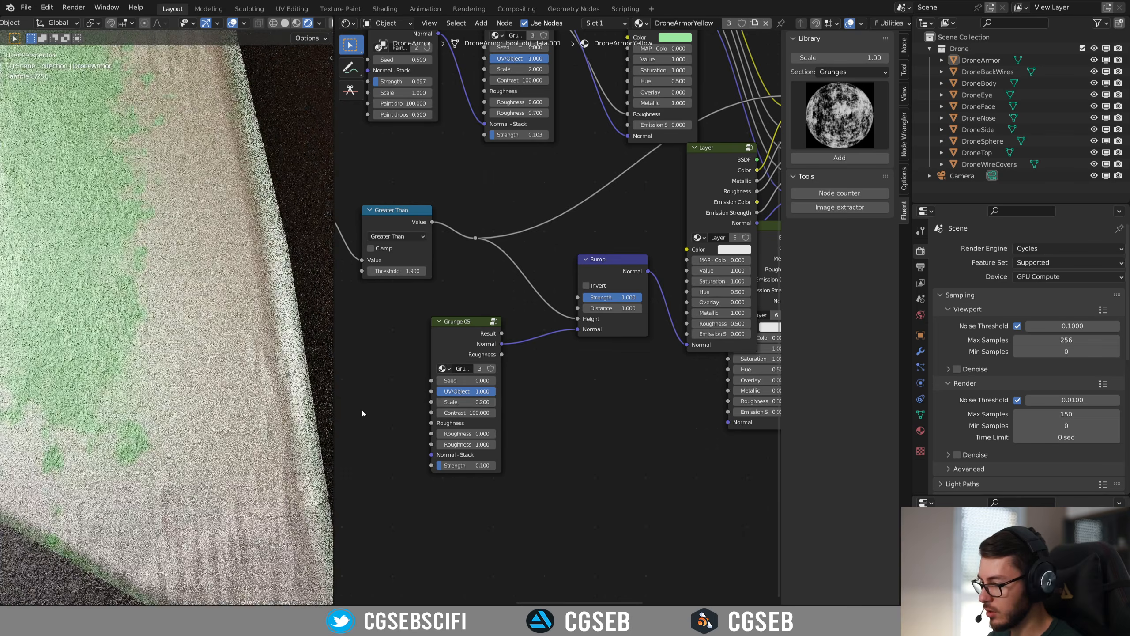
{"action": "scroll", "coordinate": [260, 340], "scroll_direction": "down", "scroll_amount": 2}
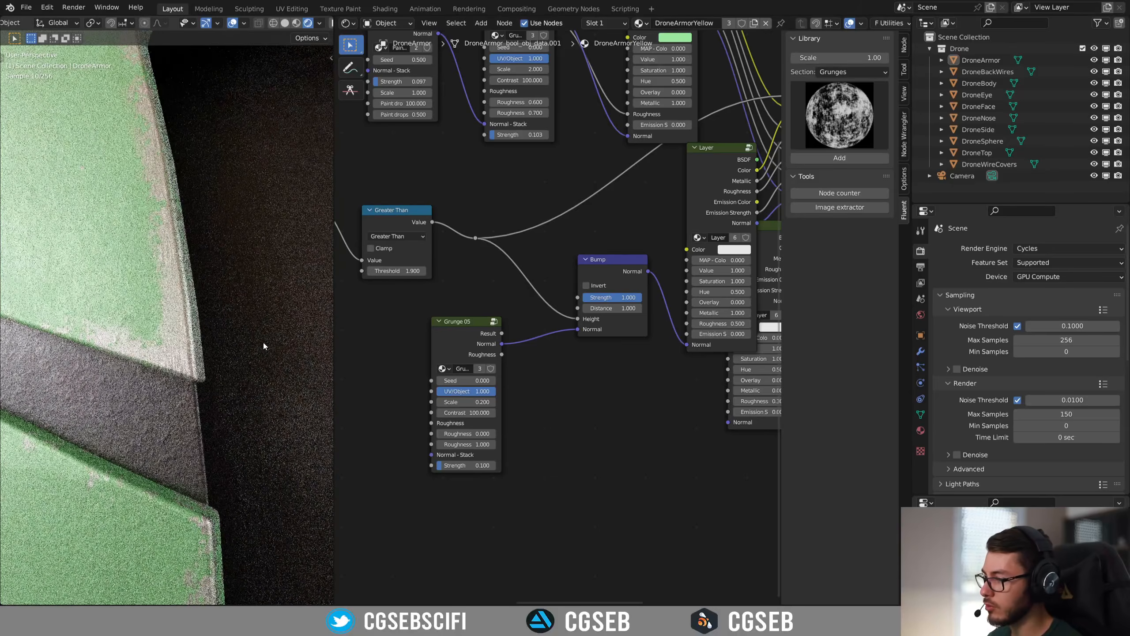
- Set the new Grunge 05 node's Scale to 0.5 and check the metal edges on the armour
{"action": "left_click", "coordinate": [469, 401]}
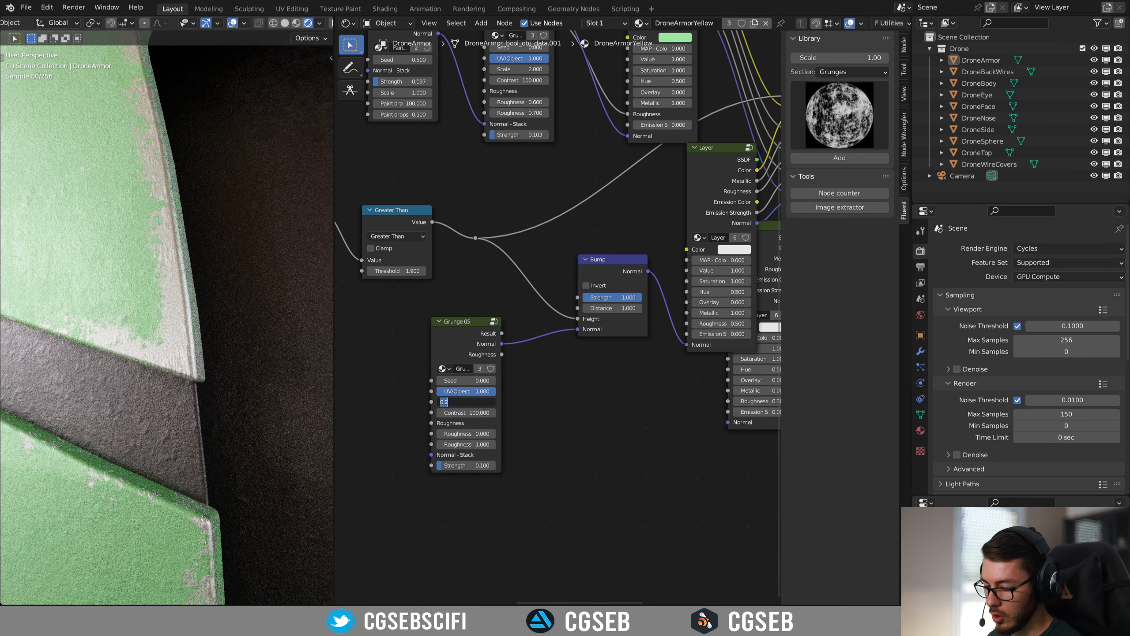
{"action": "key", "text": "Return"}
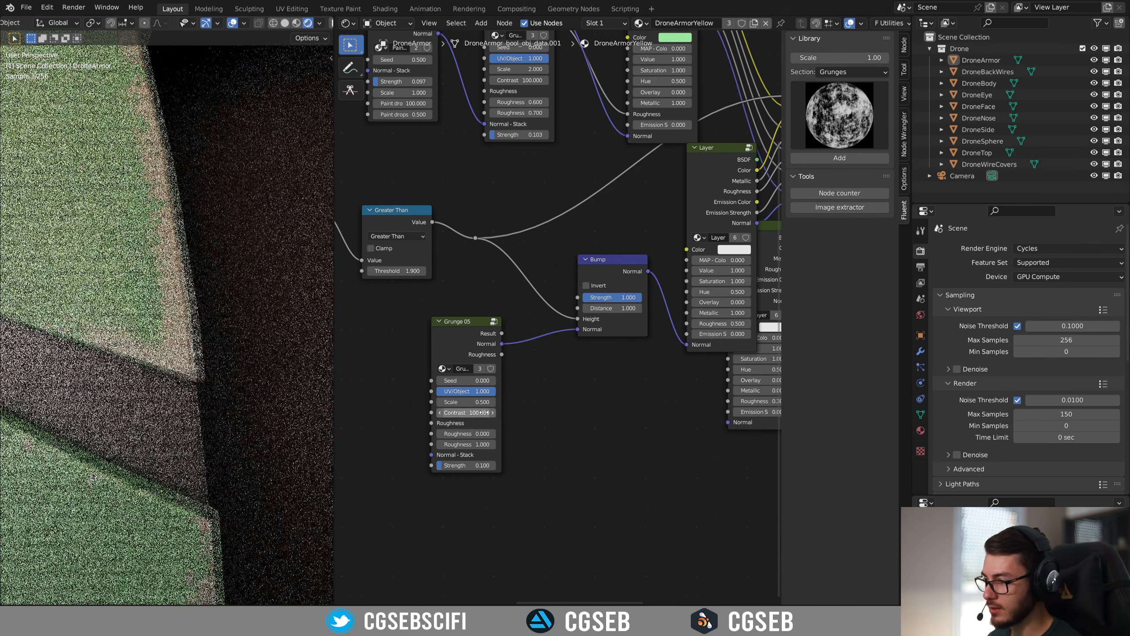
{"action": "middle_click_drag", "start_coordinate": [293, 355], "coordinate": [167, 379]}
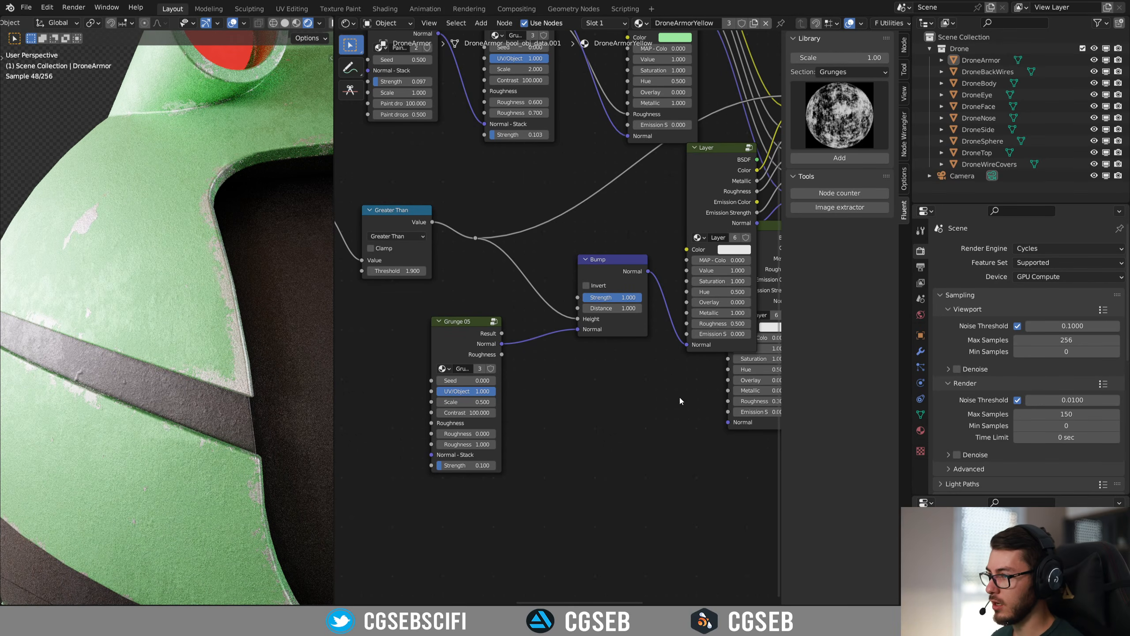
- Move the bare-metal Layer node and the Bump node clear of the third Layer node, and switch to the camera view
{"action": "scroll", "coordinate": [680, 401], "scroll_direction": "down", "scroll_amount": 3}
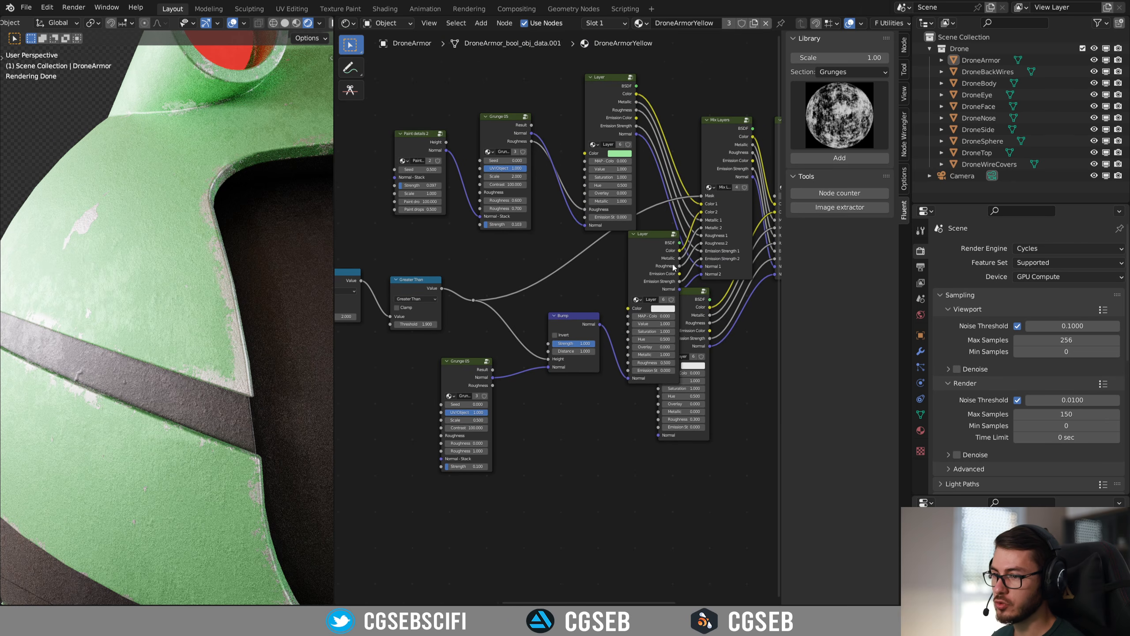
{"action": "left_click_drag", "start_coordinate": [674, 267], "coordinate": [649, 282]}
{"action": "left_click_drag", "start_coordinate": [560, 324], "coordinate": [536, 325]}
{"action": "left_click_drag", "start_coordinate": [644, 277], "coordinate": [620, 283]}
{"action": "middle_click_drag", "start_coordinate": [688, 307], "coordinate": [465, 317]}
{"action": "scroll", "coordinate": [250, 296], "scroll_direction": "down", "scroll_amount": 4}
{"action": "middle_click_drag", "start_coordinate": [250, 296], "coordinate": [173, 371]}
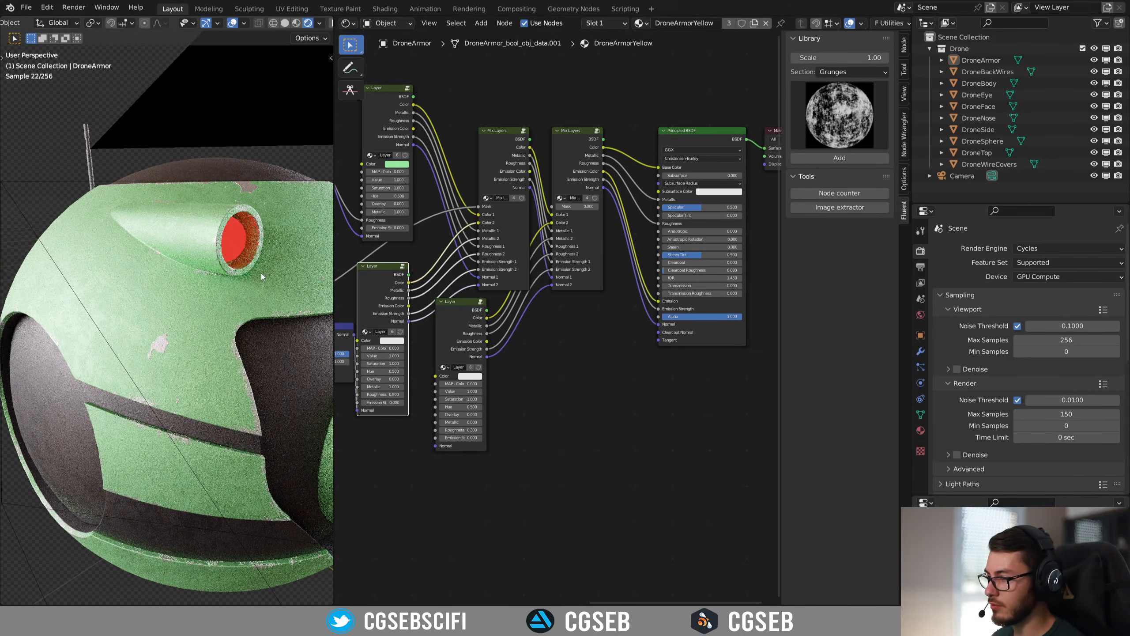
{"action": "middle_click_drag", "start_coordinate": [567, 331], "coordinate": [595, 384]}
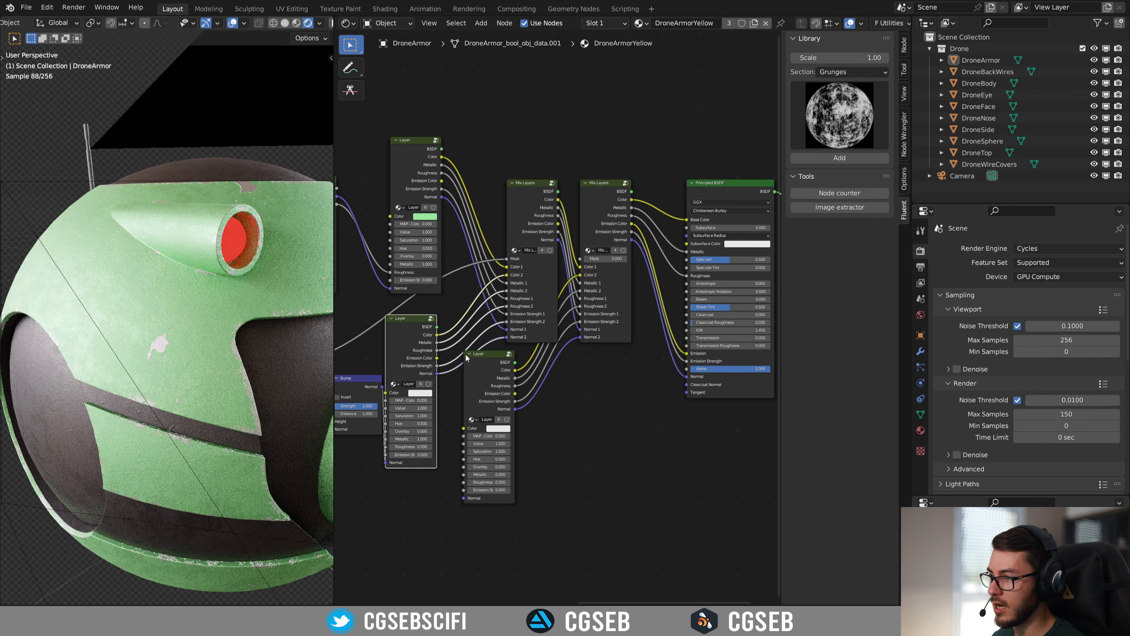
{"action": "key", "text": "KP_0"}
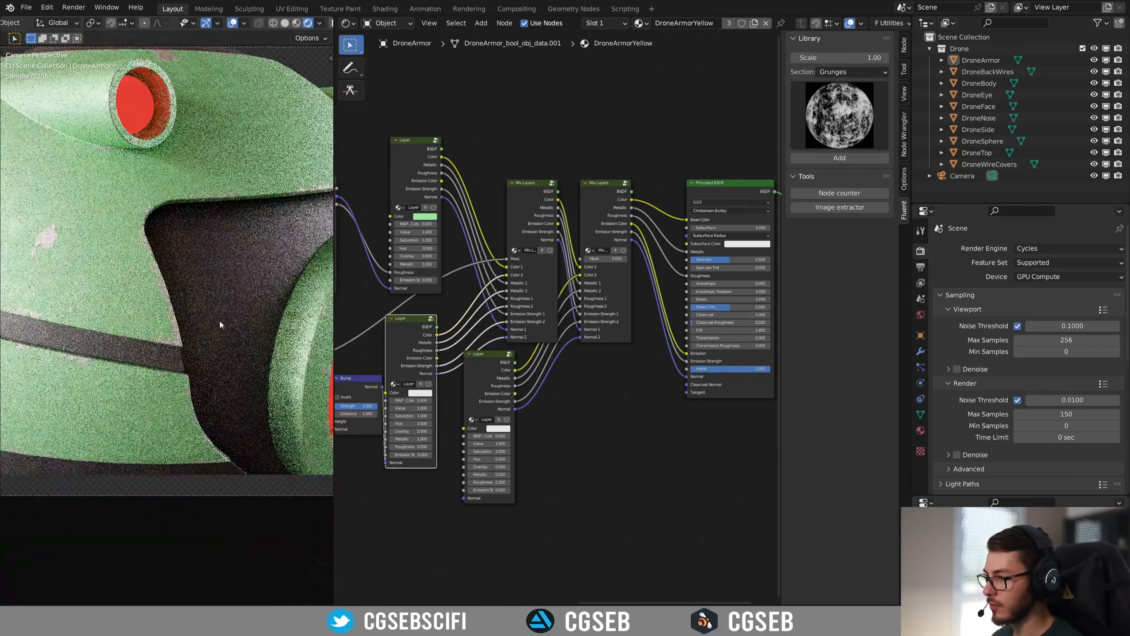
{"action": "middle_click_drag", "start_coordinate": [219, 318], "coordinate": [238, 381], "text": "shift"}
{"action": "middle_click_drag", "start_coordinate": [629, 333], "coordinate": [626, 357]}
- Add a Dust node from the Imperfections section and connect its Mask output to the second Mix Layers node's Mask input
{"action": "left_click", "coordinate": [603, 233]}
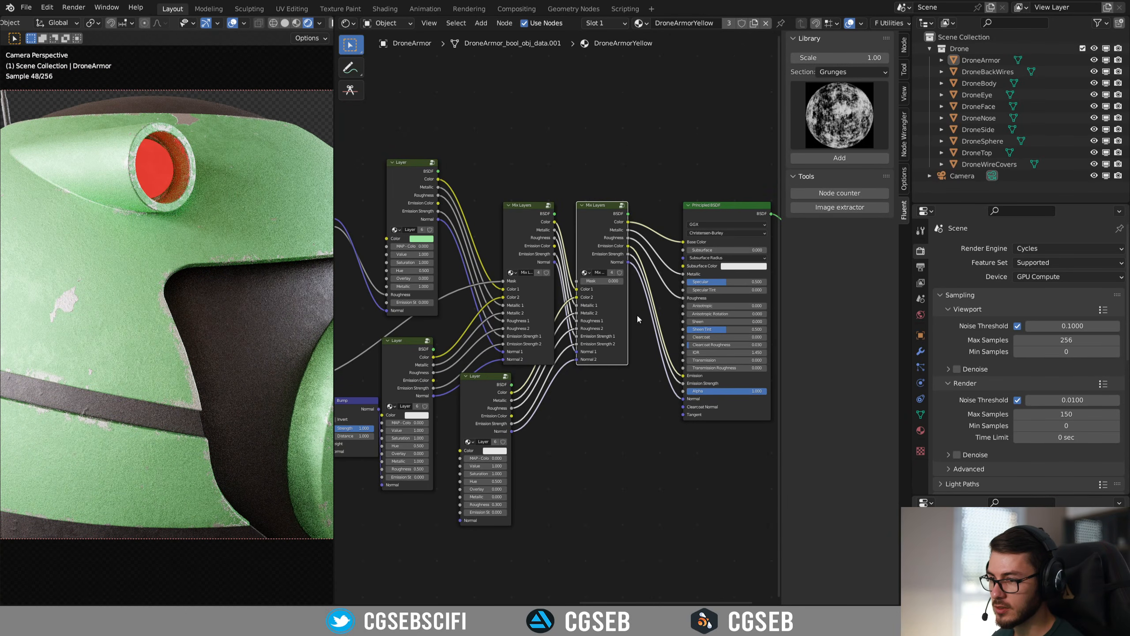
{"action": "left_click", "coordinate": [836, 72]}
{"action": "left_click", "coordinate": [819, 89]}
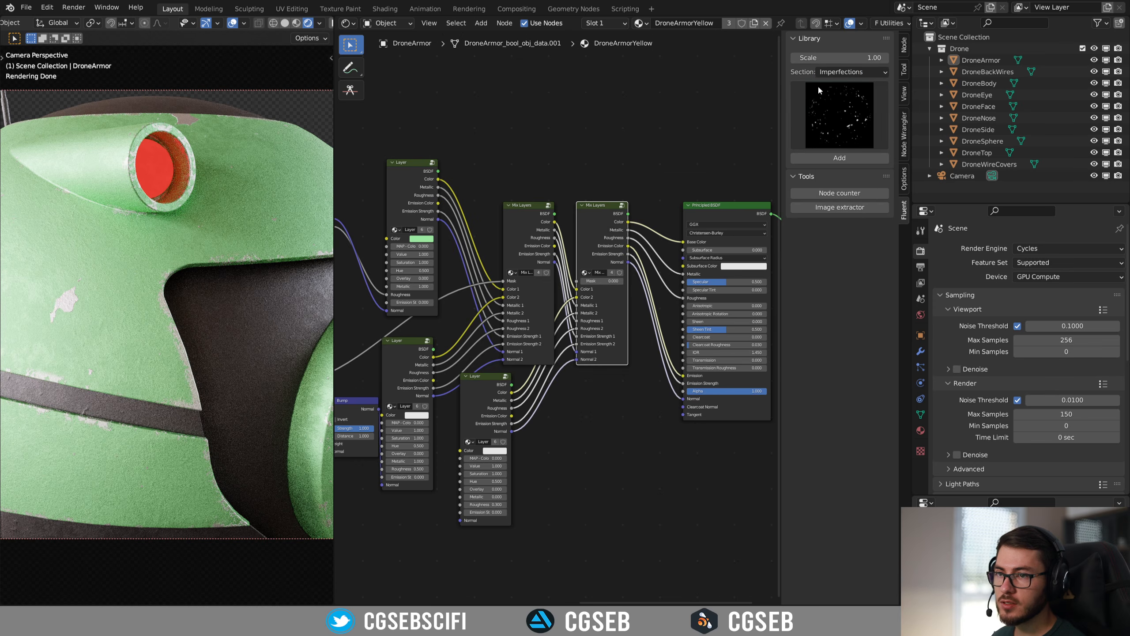
{"action": "left_click", "coordinate": [820, 89]}
{"action": "left_click", "coordinate": [552, 183]}
{"action": "left_click_drag", "start_coordinate": [557, 251], "coordinate": [576, 280]}
- Preview the Dust node's Mask output on the armour and examine the dust distribution from several sides
{"action": "middle_click_drag", "start_coordinate": [627, 385], "coordinate": [640, 343]}
{"action": "scroll", "coordinate": [673, 267], "scroll_direction": "up", "scroll_amount": 3}
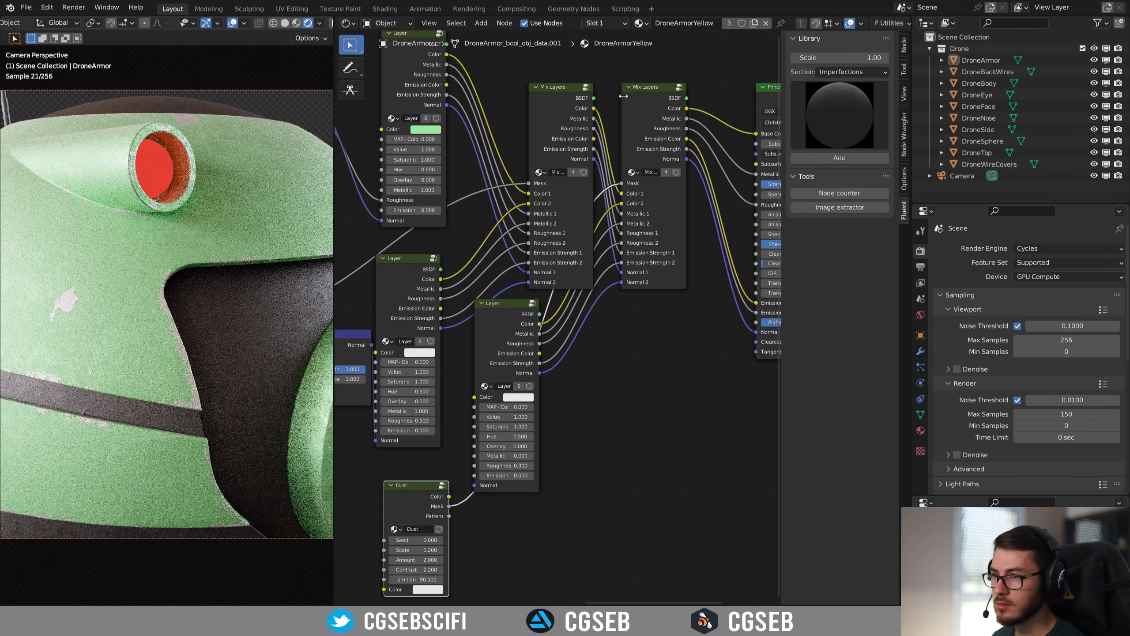
{"action": "middle_click_drag", "start_coordinate": [454, 460], "coordinate": [635, 418]}
{"action": "left_click", "coordinate": [595, 454], "text": "ctrl+shift"}
{"action": "left_click", "coordinate": [595, 455], "text": "ctrl+shift"}
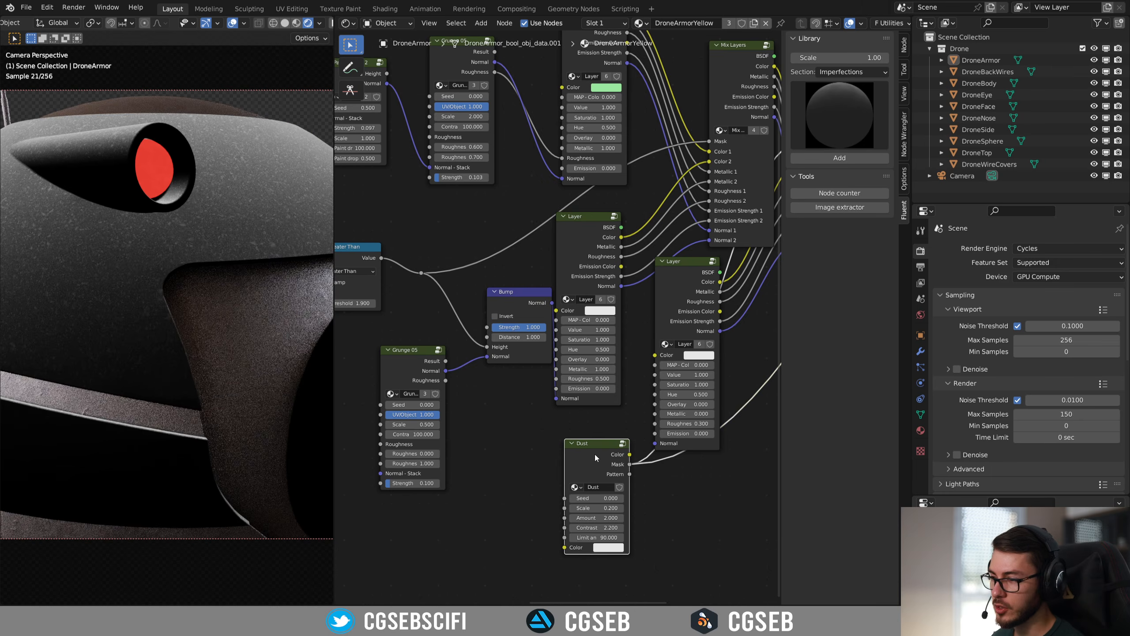
{"action": "scroll", "coordinate": [191, 311], "scroll_direction": "down", "scroll_amount": 4}
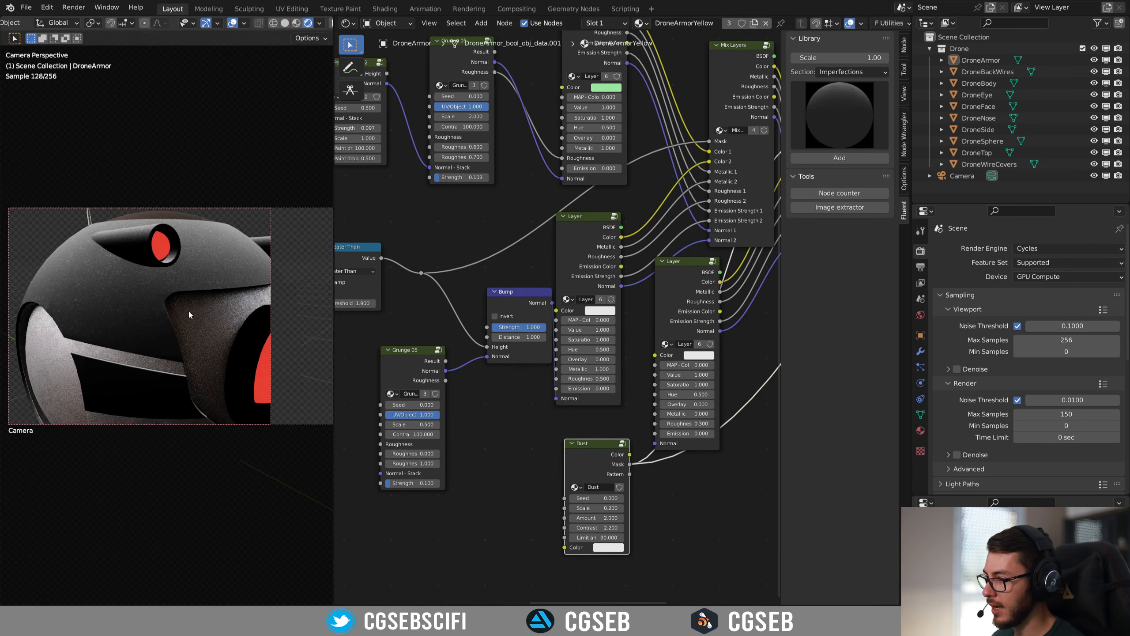
{"action": "middle_click_drag", "start_coordinate": [189, 311], "coordinate": [213, 336]}
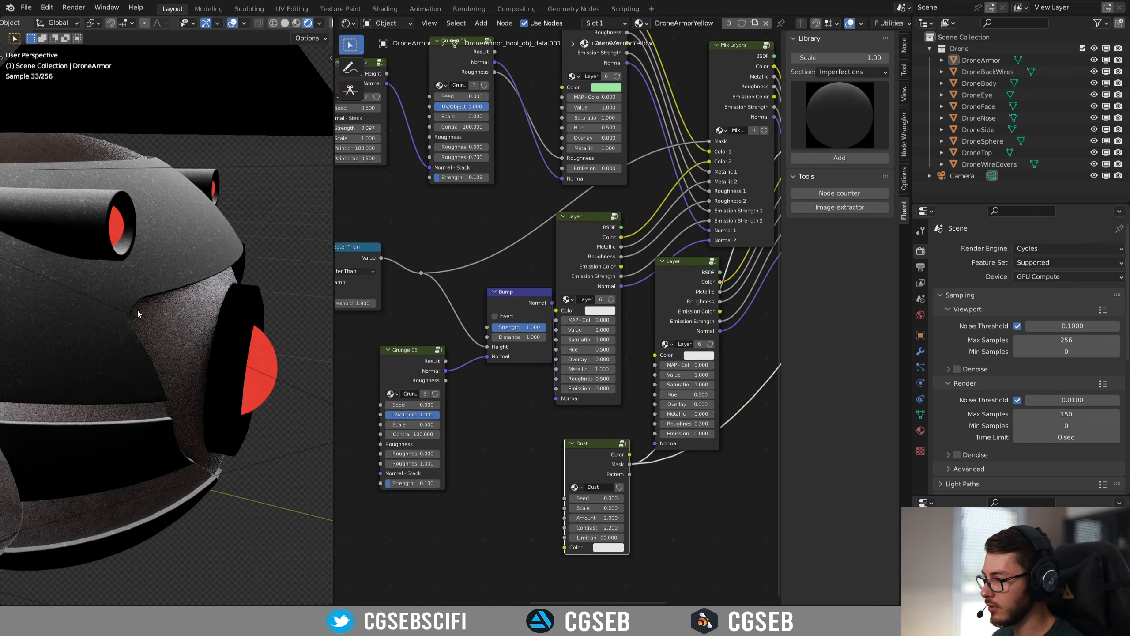
{"action": "middle_click_drag", "start_coordinate": [137, 310], "coordinate": [296, 363]}
{"action": "scroll", "coordinate": [256, 330], "scroll_direction": "down", "scroll_amount": 1}
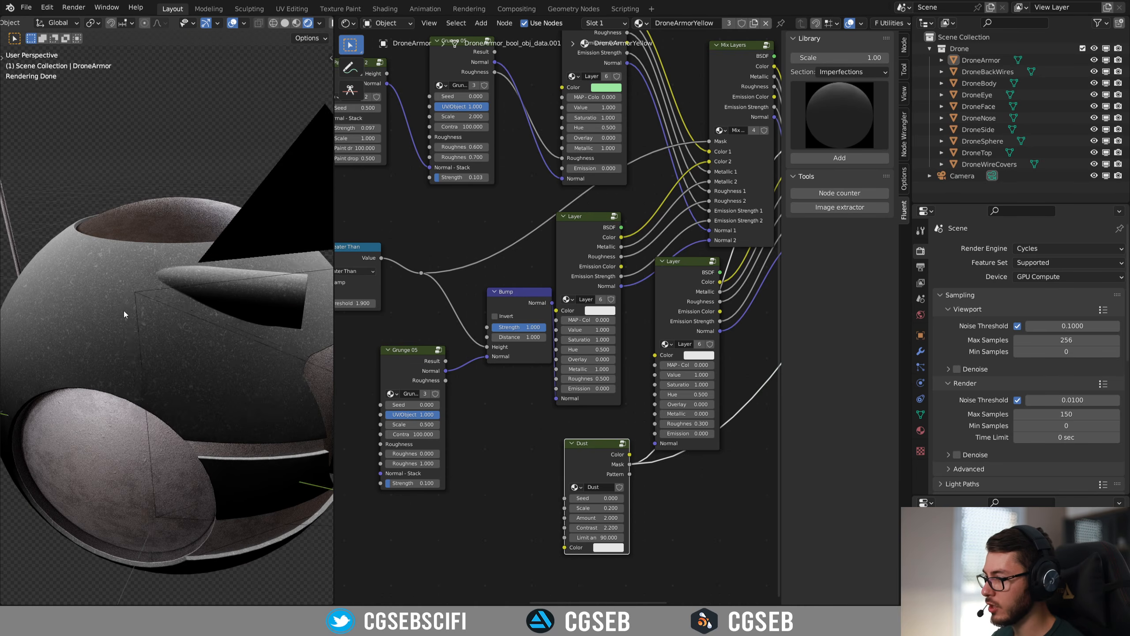
{"action": "scroll", "coordinate": [124, 310], "scroll_direction": "down", "scroll_amount": 2}
- Apply the rotation of the DroneArmor object and recheck the dust mask from the camera view
{"action": "left_click", "coordinate": [103, 309]}
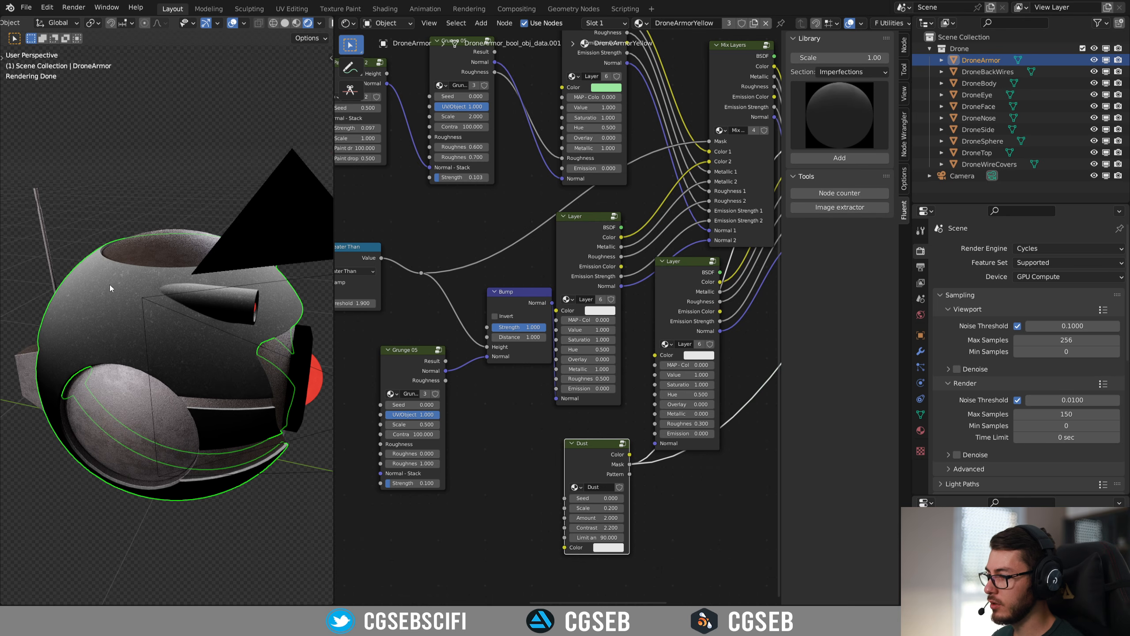
{"action": "middle_click_drag", "start_coordinate": [104, 304], "coordinate": [199, 282]}
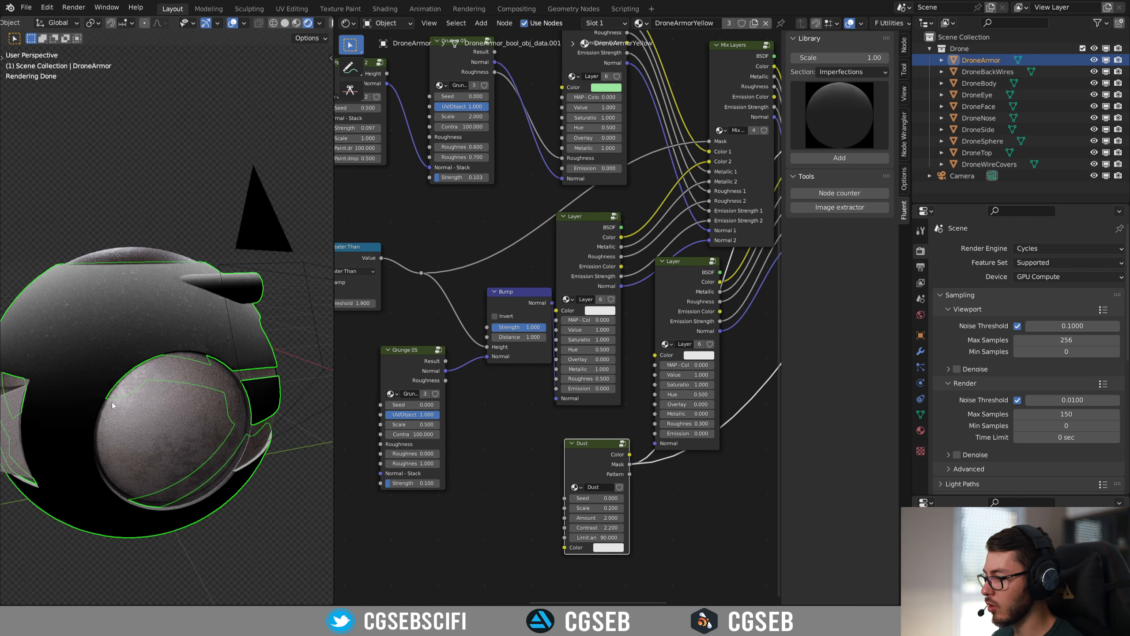
{"action": "middle_click_drag", "start_coordinate": [214, 337], "coordinate": [138, 355]}
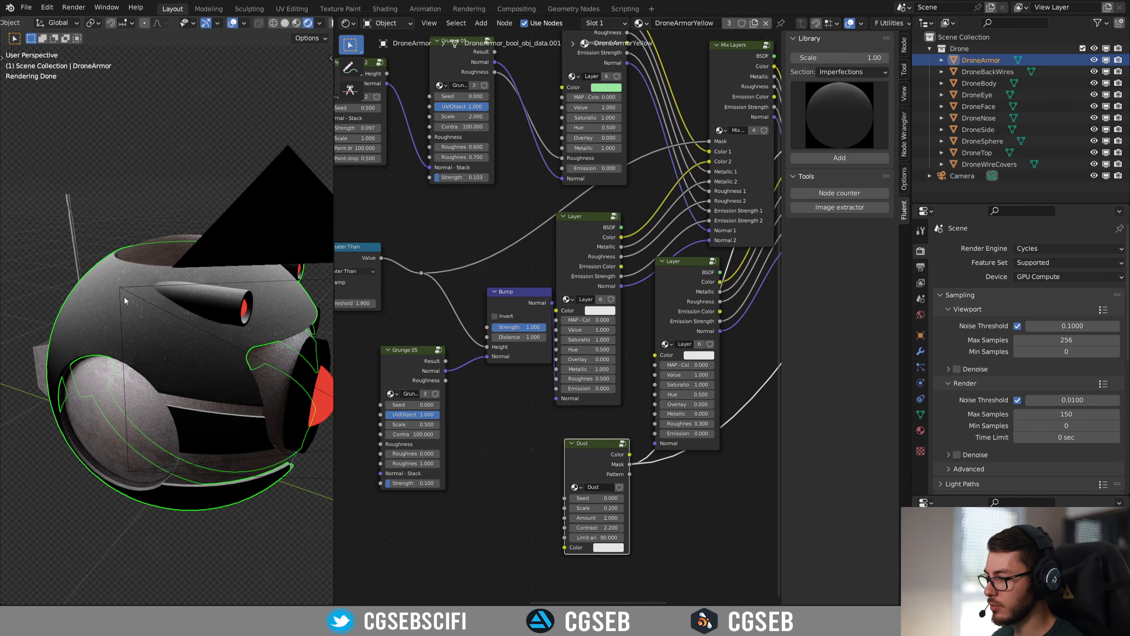
{"action": "middle_click_drag", "start_coordinate": [124, 300], "coordinate": [137, 309]}
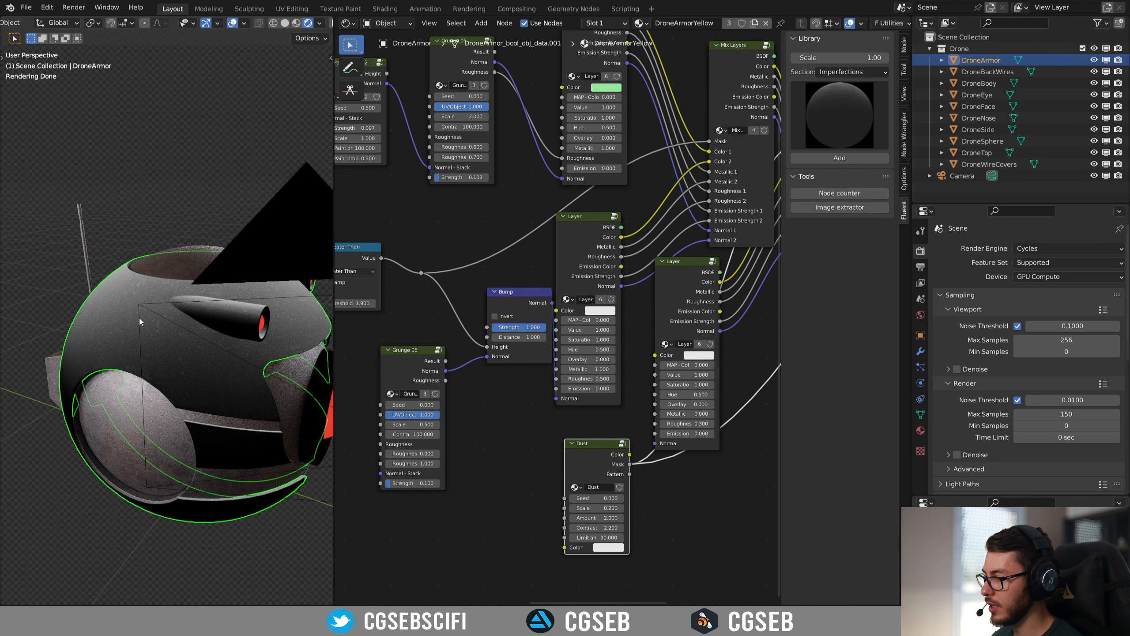
{"action": "key", "text": "ctrl+a"}
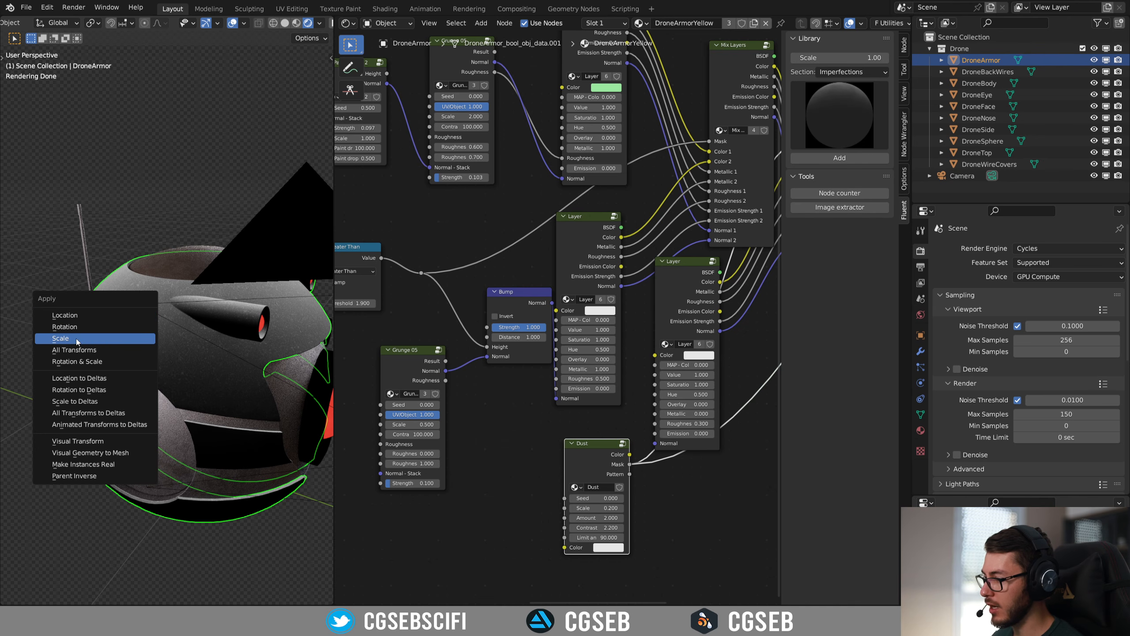
{"action": "left_click", "coordinate": [79, 328]}
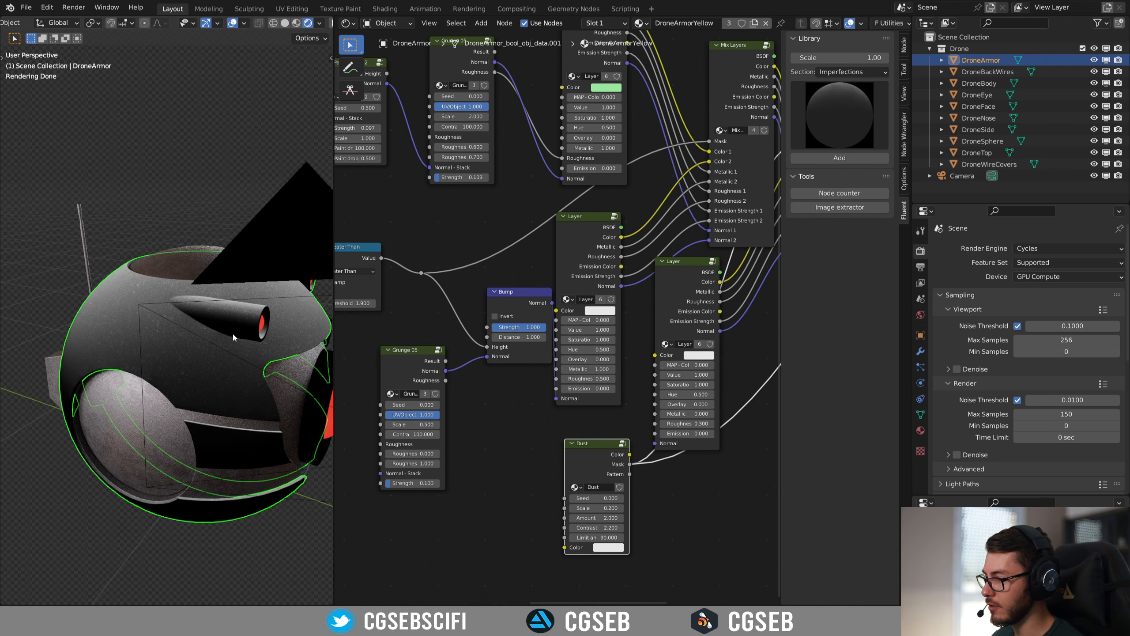
{"action": "middle_click_drag", "start_coordinate": [194, 315], "coordinate": [157, 304]}
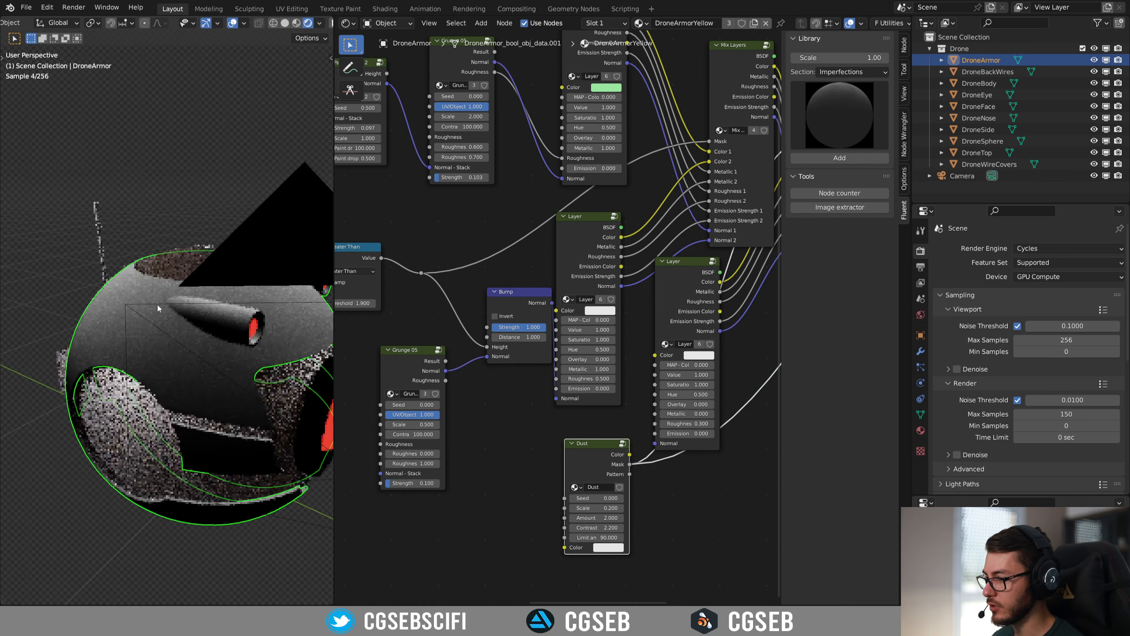
{"action": "middle_click_drag", "start_coordinate": [236, 125], "coordinate": [118, 328]}
{"action": "key", "text": "KP_0"}
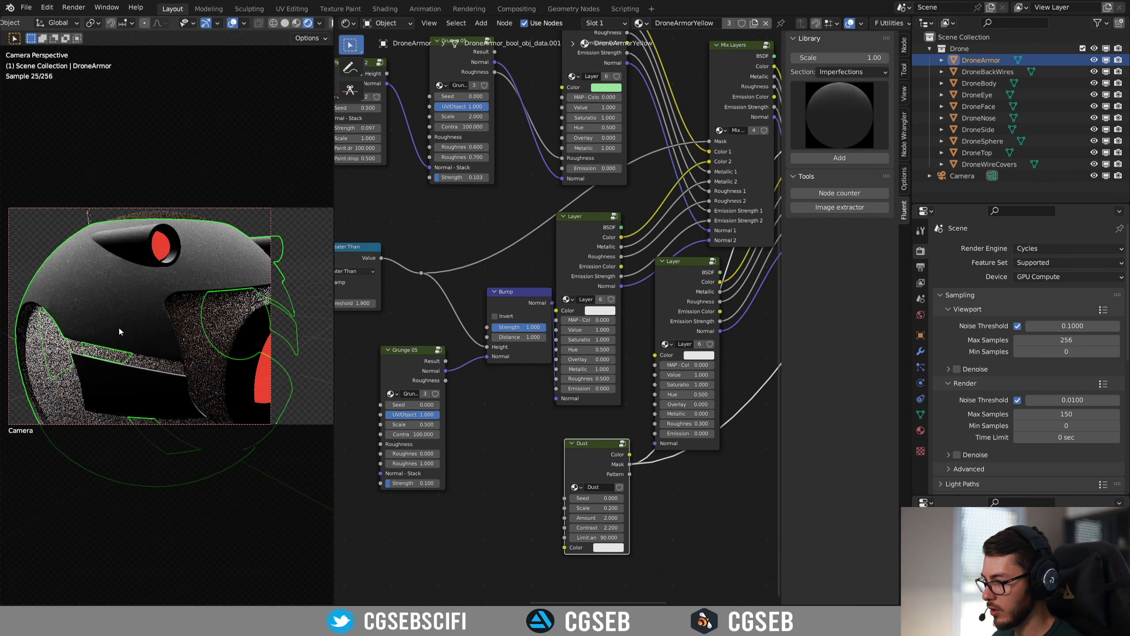
- Add a Grunge 03 node from the Grunges section and connect its Result output to the Dust node's Amount input
{"action": "scroll", "coordinate": [515, 435], "scroll_direction": "down", "scroll_amount": 5}
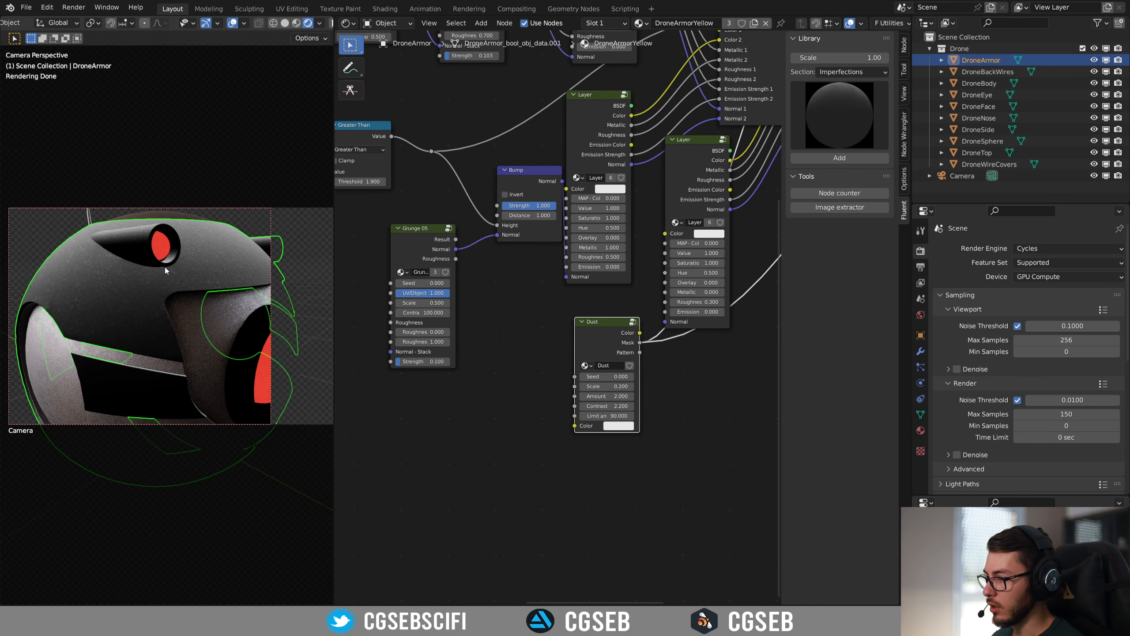
{"action": "left_click", "coordinate": [852, 71]}
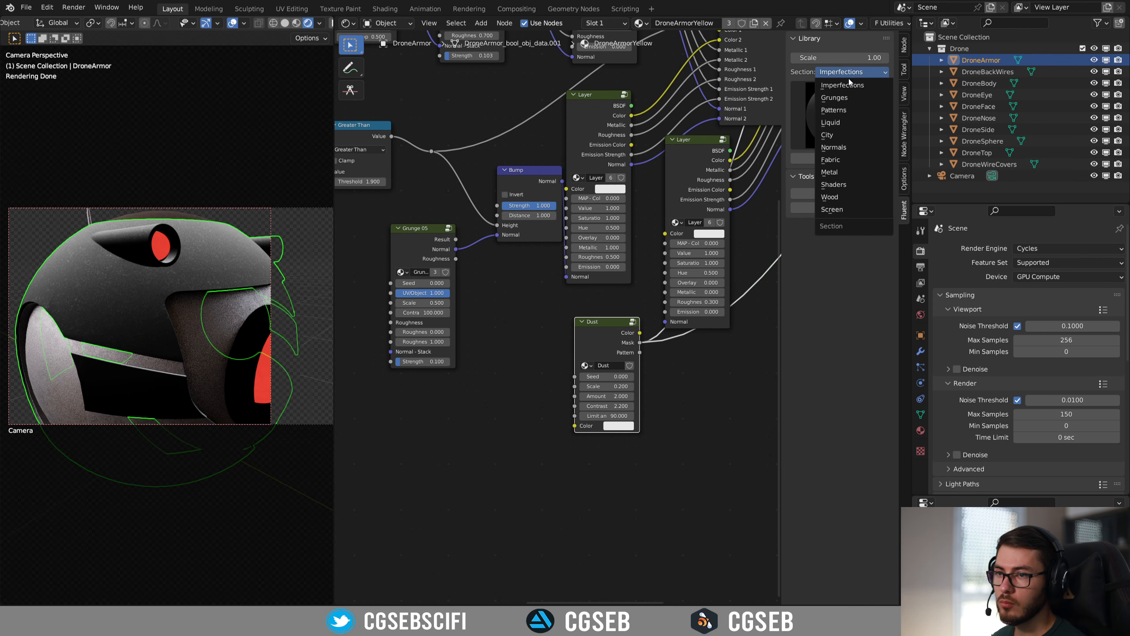
{"action": "left_click", "coordinate": [842, 100]}
{"action": "left_click", "coordinate": [857, 127]}
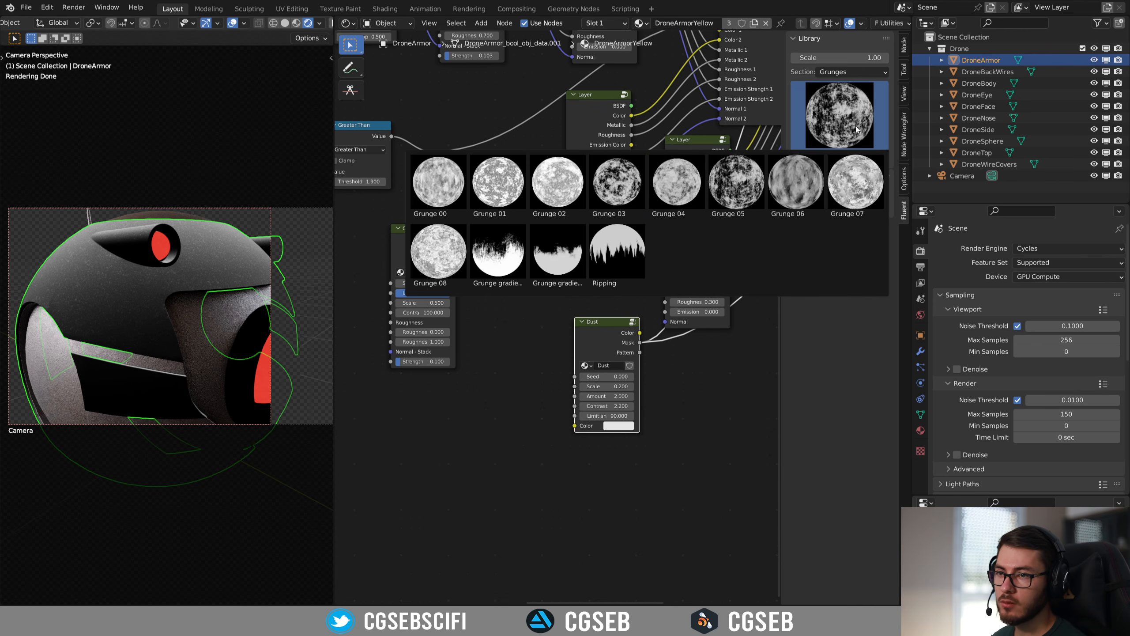
{"action": "left_click", "coordinate": [626, 191]}
{"action": "left_click", "coordinate": [840, 158]}
{"action": "left_click", "coordinate": [483, 409]}
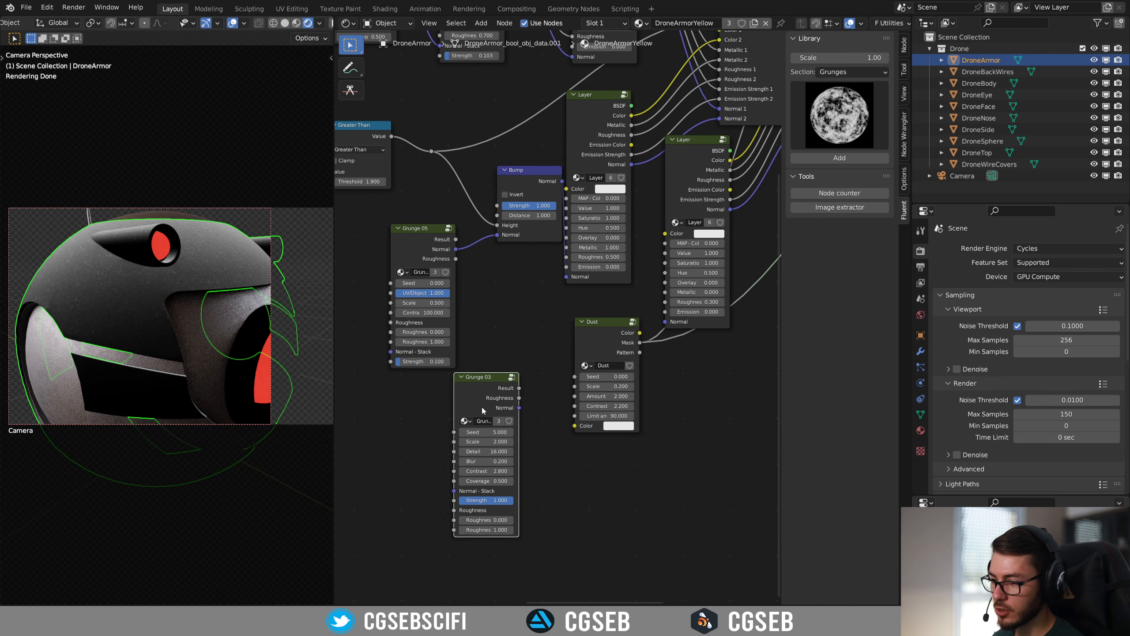
{"action": "left_click_drag", "start_coordinate": [519, 388], "coordinate": [575, 395]}
{"action": "middle_click_drag", "start_coordinate": [207, 253], "coordinate": [219, 296]}
{"action": "scroll", "coordinate": [179, 267], "scroll_direction": "up", "scroll_amount": 3}
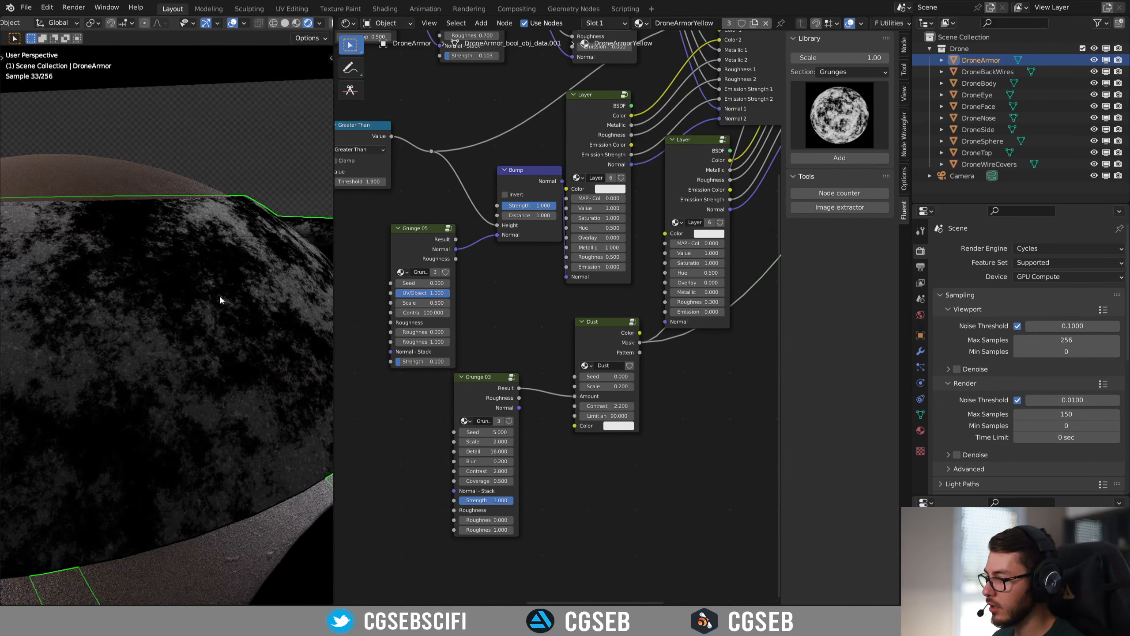
- Insert a Math node set to Multiply with a value of 4 between Grunge 03 and Dust, and check the mask from the camera
{"action": "middle_click_drag", "start_coordinate": [487, 453], "coordinate": [627, 368]}
{"action": "left_click_drag", "start_coordinate": [626, 368], "coordinate": [531, 389]}
{"action": "key", "text": "shift+a"}
{"action": "left_click", "coordinate": [589, 404]}
{"action": "type", "text": "m"}
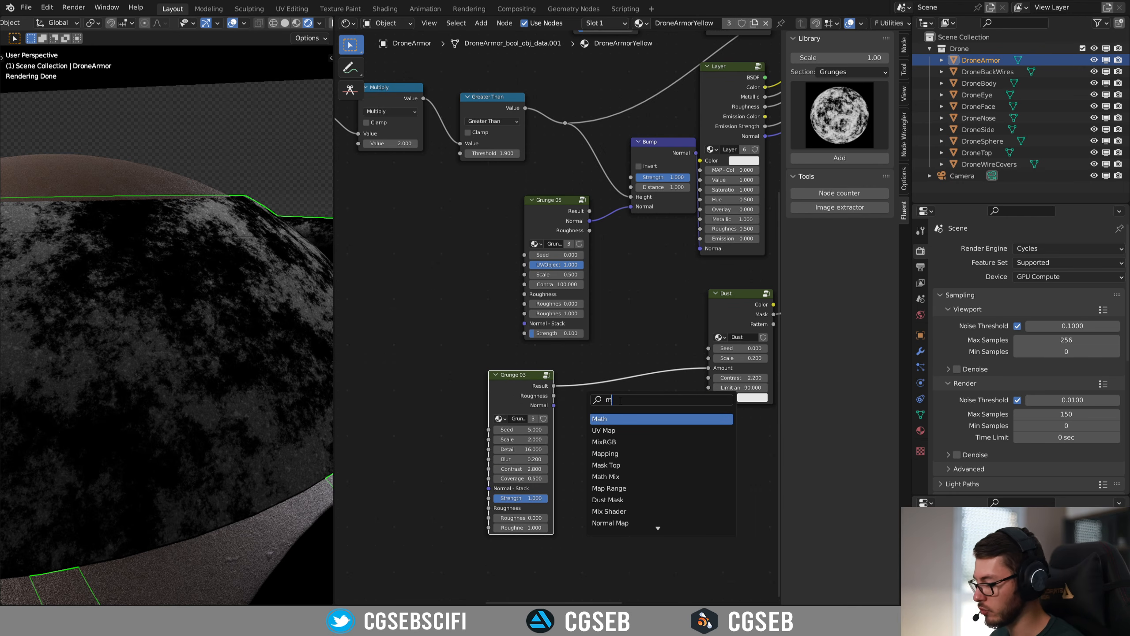
{"action": "type", "text": "at"}
{"action": "key", "text": "Return"}
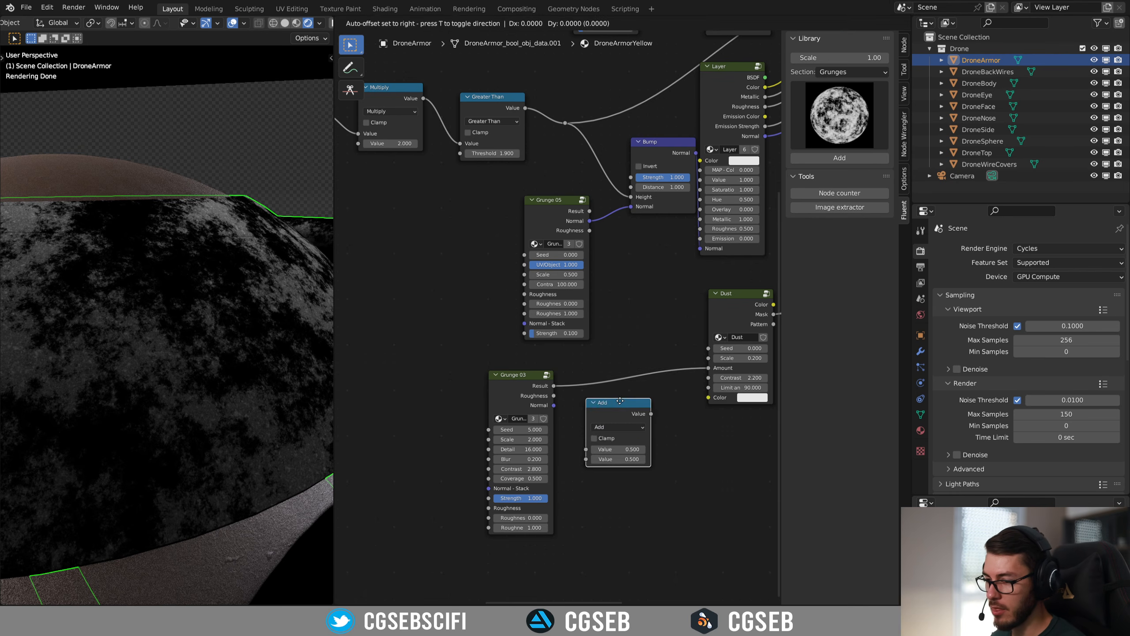
{"action": "left_click", "coordinate": [631, 374]}
{"action": "left_click", "coordinate": [625, 381]}
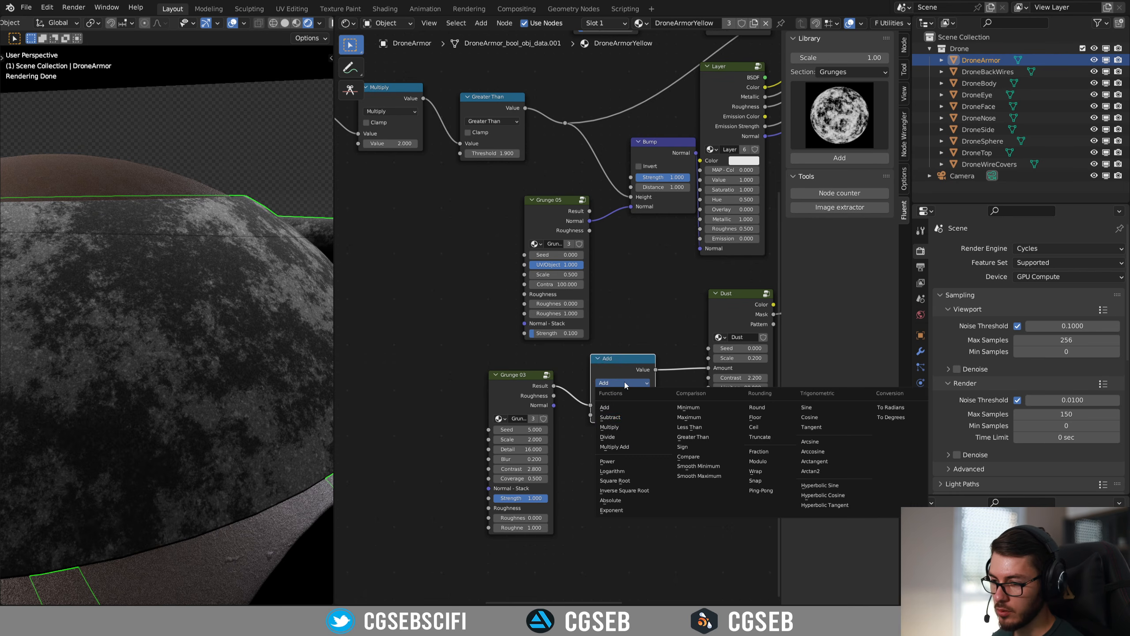
{"action": "left_click", "coordinate": [620, 426]}
{"action": "left_click_drag", "start_coordinate": [622, 414], "coordinate": [659, 414]}
{"action": "scroll", "coordinate": [210, 259], "scroll_direction": "down", "scroll_amount": 4}
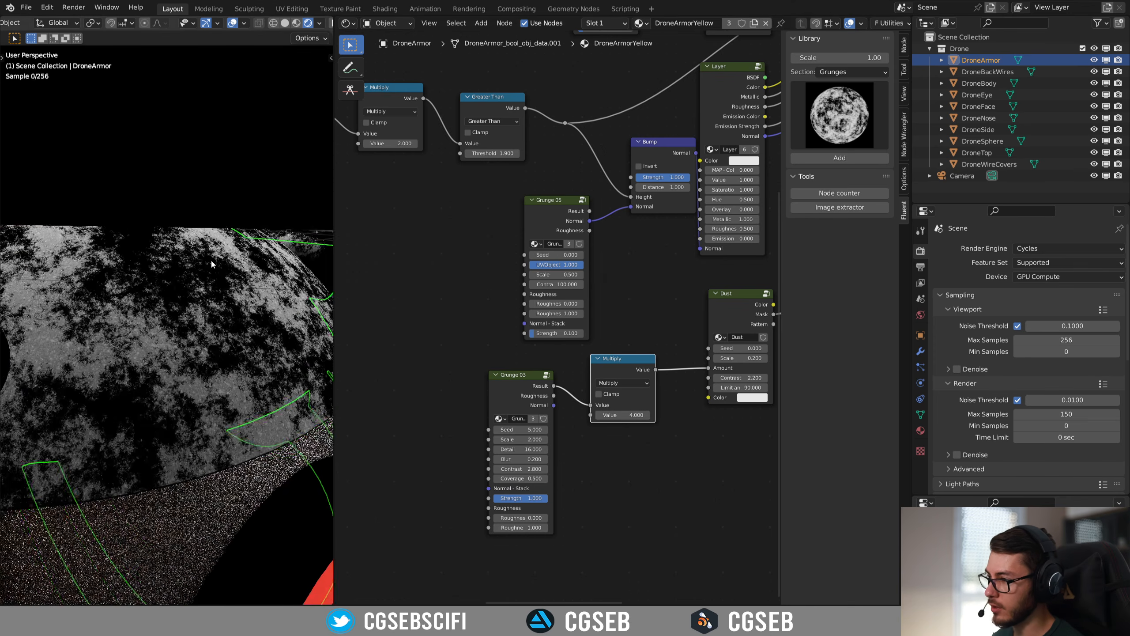
{"action": "key", "text": "KP_0"}
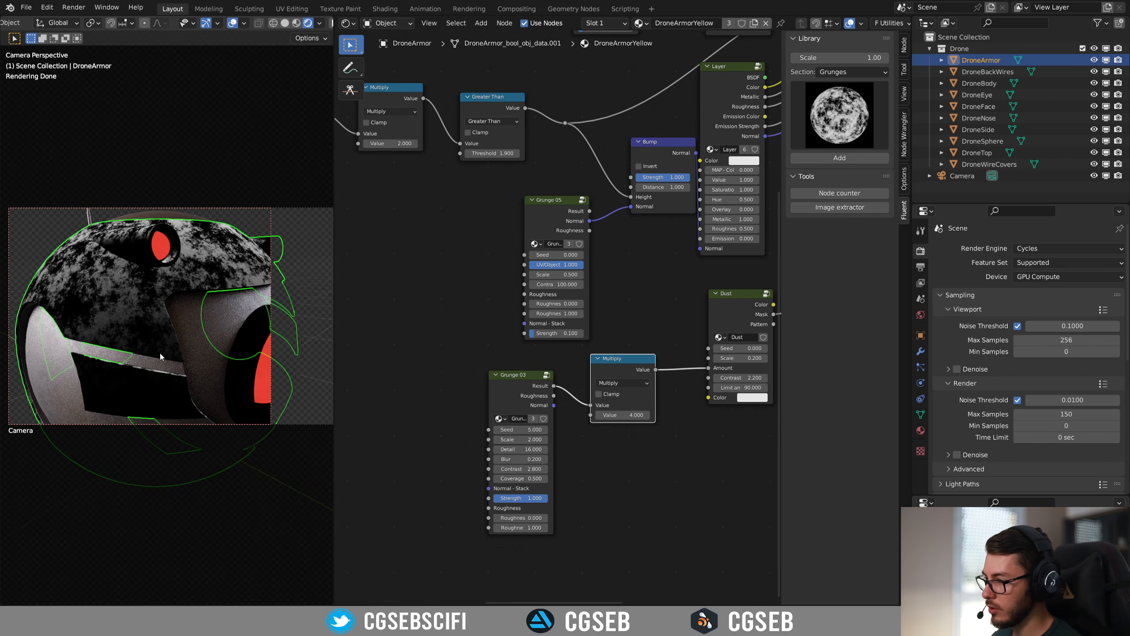
- Set the Grunge 03 node's Scale to 0.2, lower its Detail and raise its Coverage slightly
{"action": "middle_click_drag", "start_coordinate": [596, 433], "coordinate": [543, 384]}
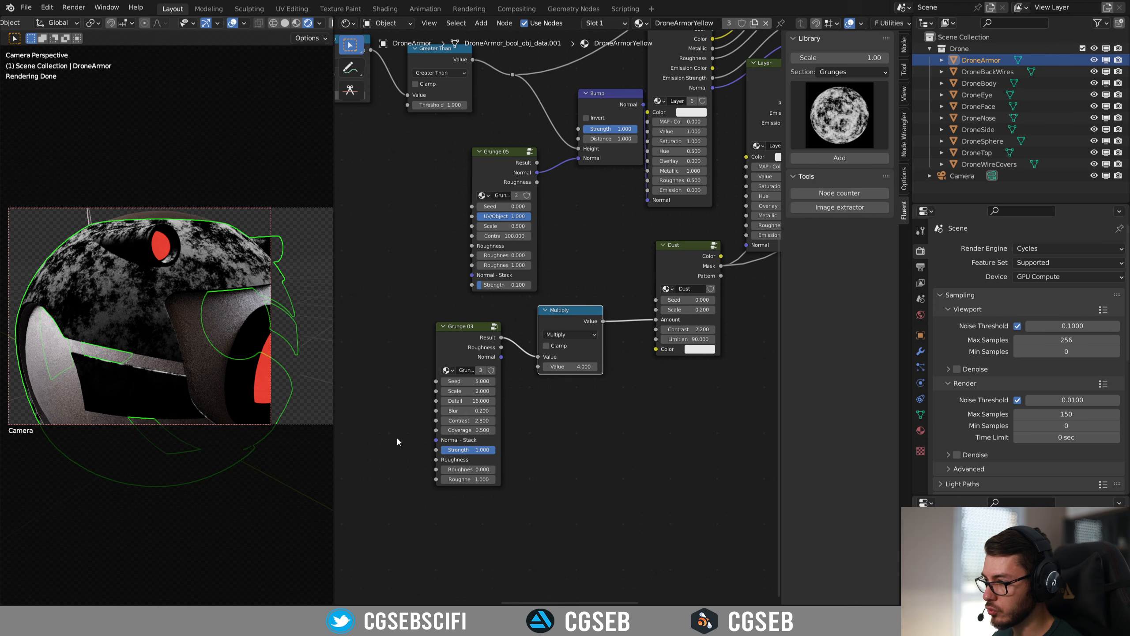
{"action": "double_click", "coordinate": [467, 391]}
{"action": "type", "text": ".2"}
{"action": "key", "text": "Return"}
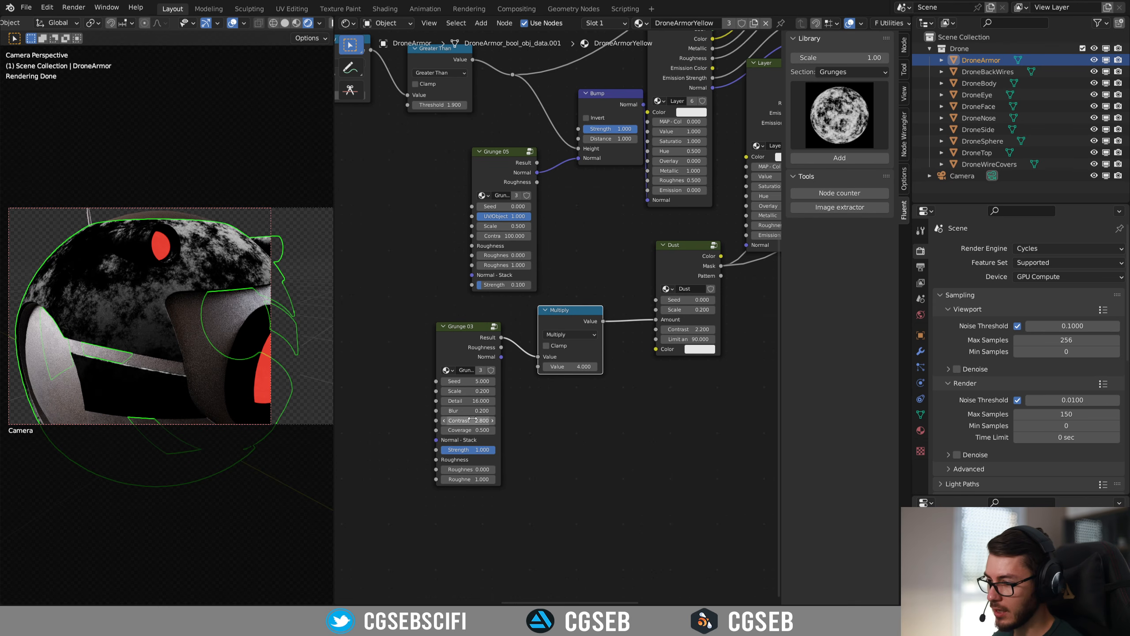
{"action": "left_click_drag", "start_coordinate": [467, 400], "coordinate": [403, 401]}
{"action": "left_click_drag", "start_coordinate": [488, 430], "coordinate": [506, 430]}
- Switch the armour preview from the Dust mask to the last Mix Layers node
{"action": "middle_click_drag", "start_coordinate": [676, 371], "coordinate": [486, 467]}
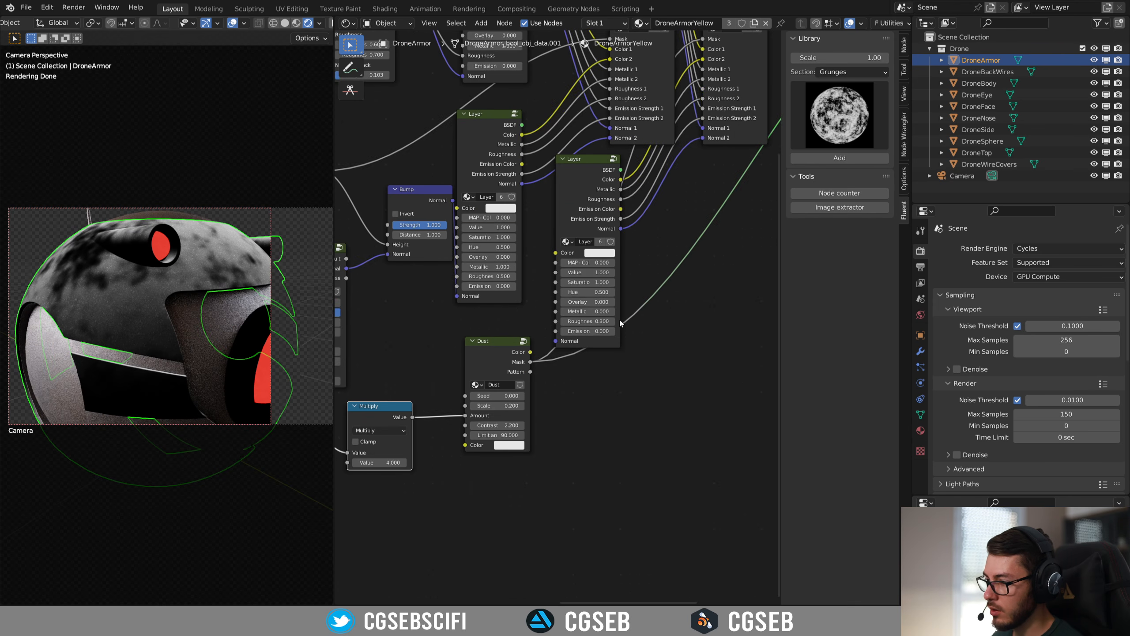
{"action": "middle_click_drag", "start_coordinate": [620, 323], "coordinate": [488, 481]}
{"action": "left_click", "coordinate": [726, 104], "text": "ctrl+shift"}
{"action": "middle_click_drag", "start_coordinate": [452, 292], "coordinate": [697, 331]}
{"action": "middle_click_drag", "start_coordinate": [413, 423], "coordinate": [518, 263]}
- Change the third Layer node's colour to a darkened yellow-ochre for the dust and check it on the armour
{"action": "middle_click_drag", "start_coordinate": [616, 369], "coordinate": [487, 467]}
{"action": "scroll", "coordinate": [638, 399], "scroll_direction": "up", "scroll_amount": 5}
{"action": "middle_click_drag", "start_coordinate": [694, 331], "coordinate": [601, 343]}
{"action": "left_click", "coordinate": [569, 332]}
{"action": "left_click", "coordinate": [563, 332]}
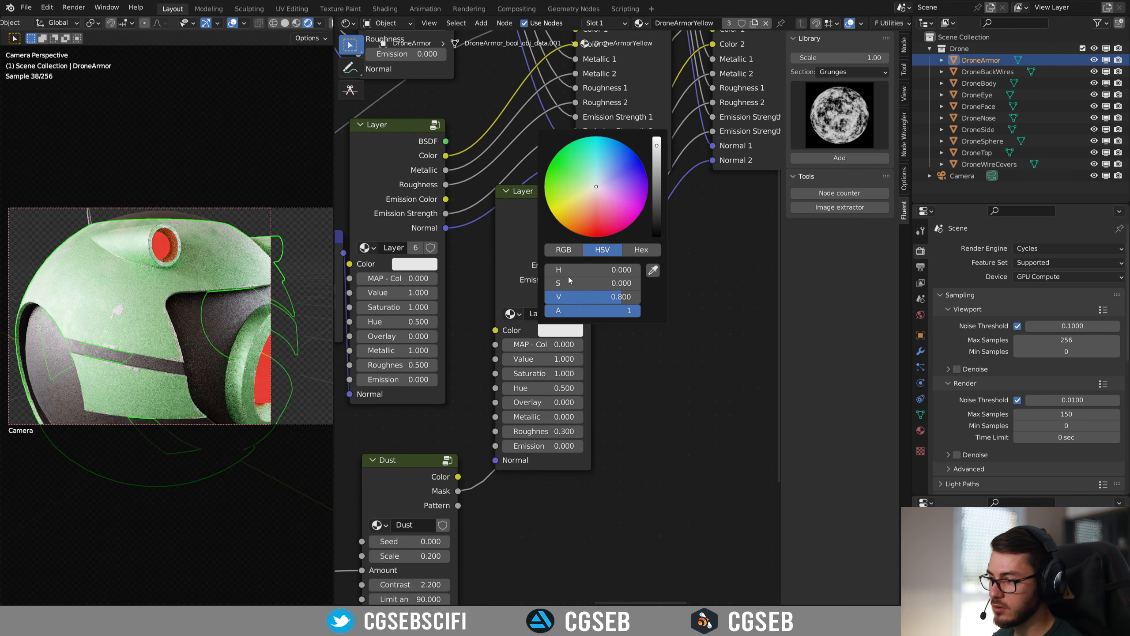
{"action": "left_click_drag", "start_coordinate": [596, 206], "coordinate": [573, 206]}
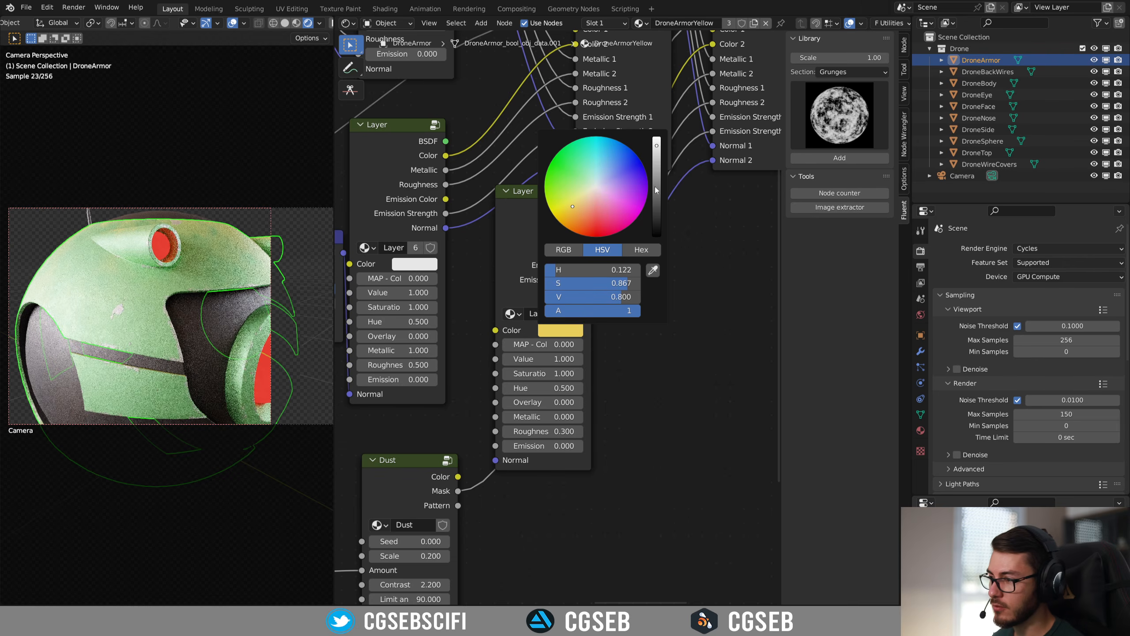
{"action": "left_click_drag", "start_coordinate": [665, 156], "coordinate": [663, 174]}
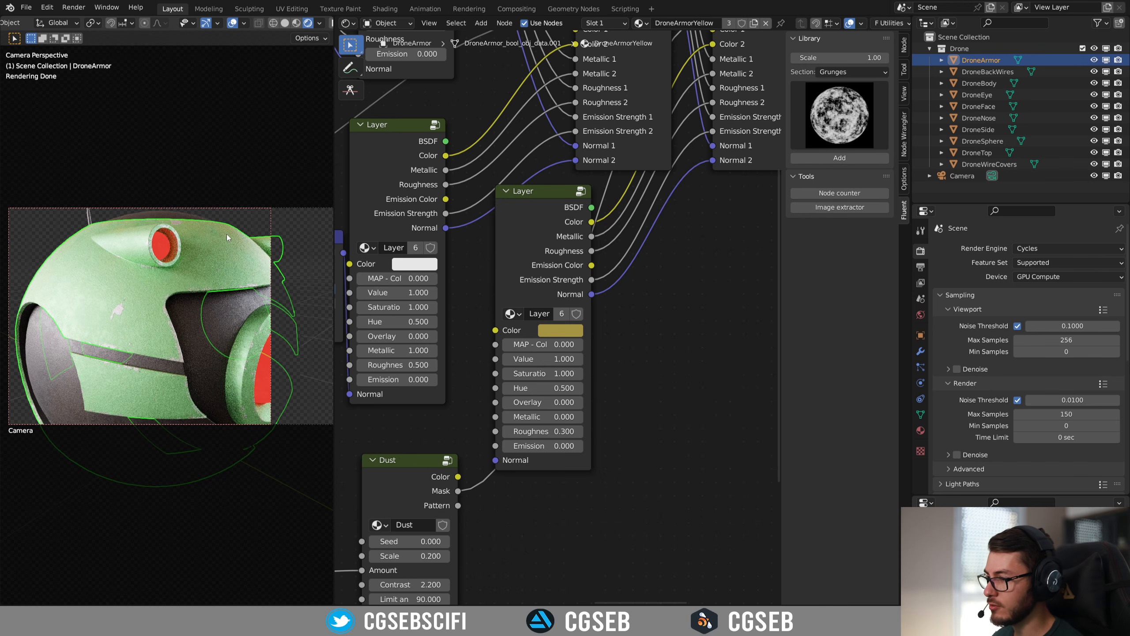
{"action": "middle_click_drag", "start_coordinate": [463, 311], "coordinate": [479, 312]}
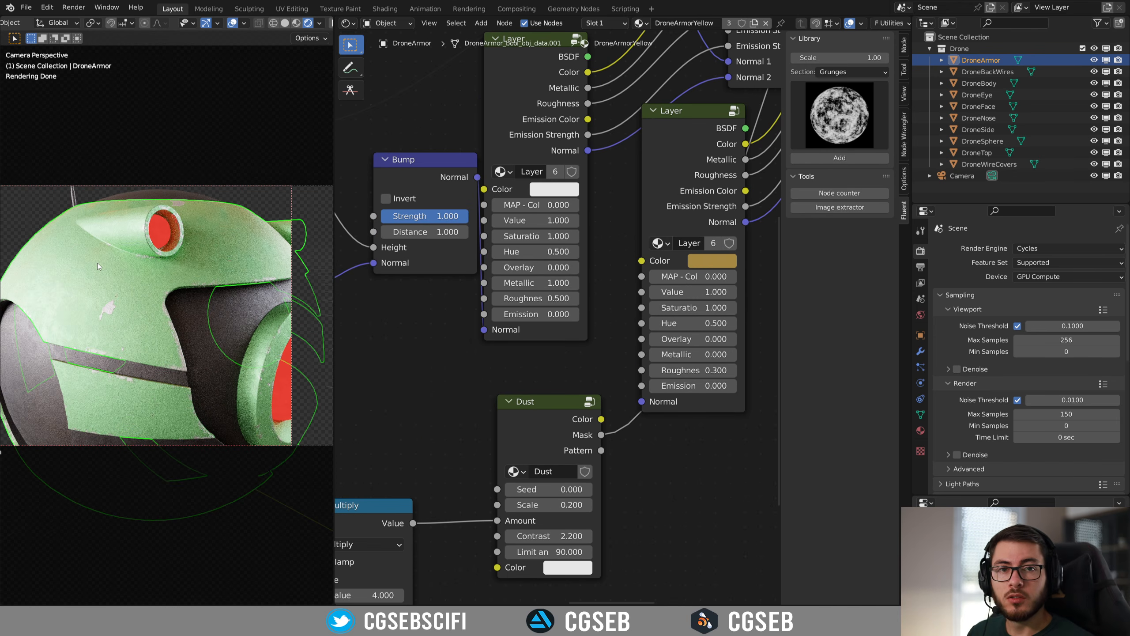